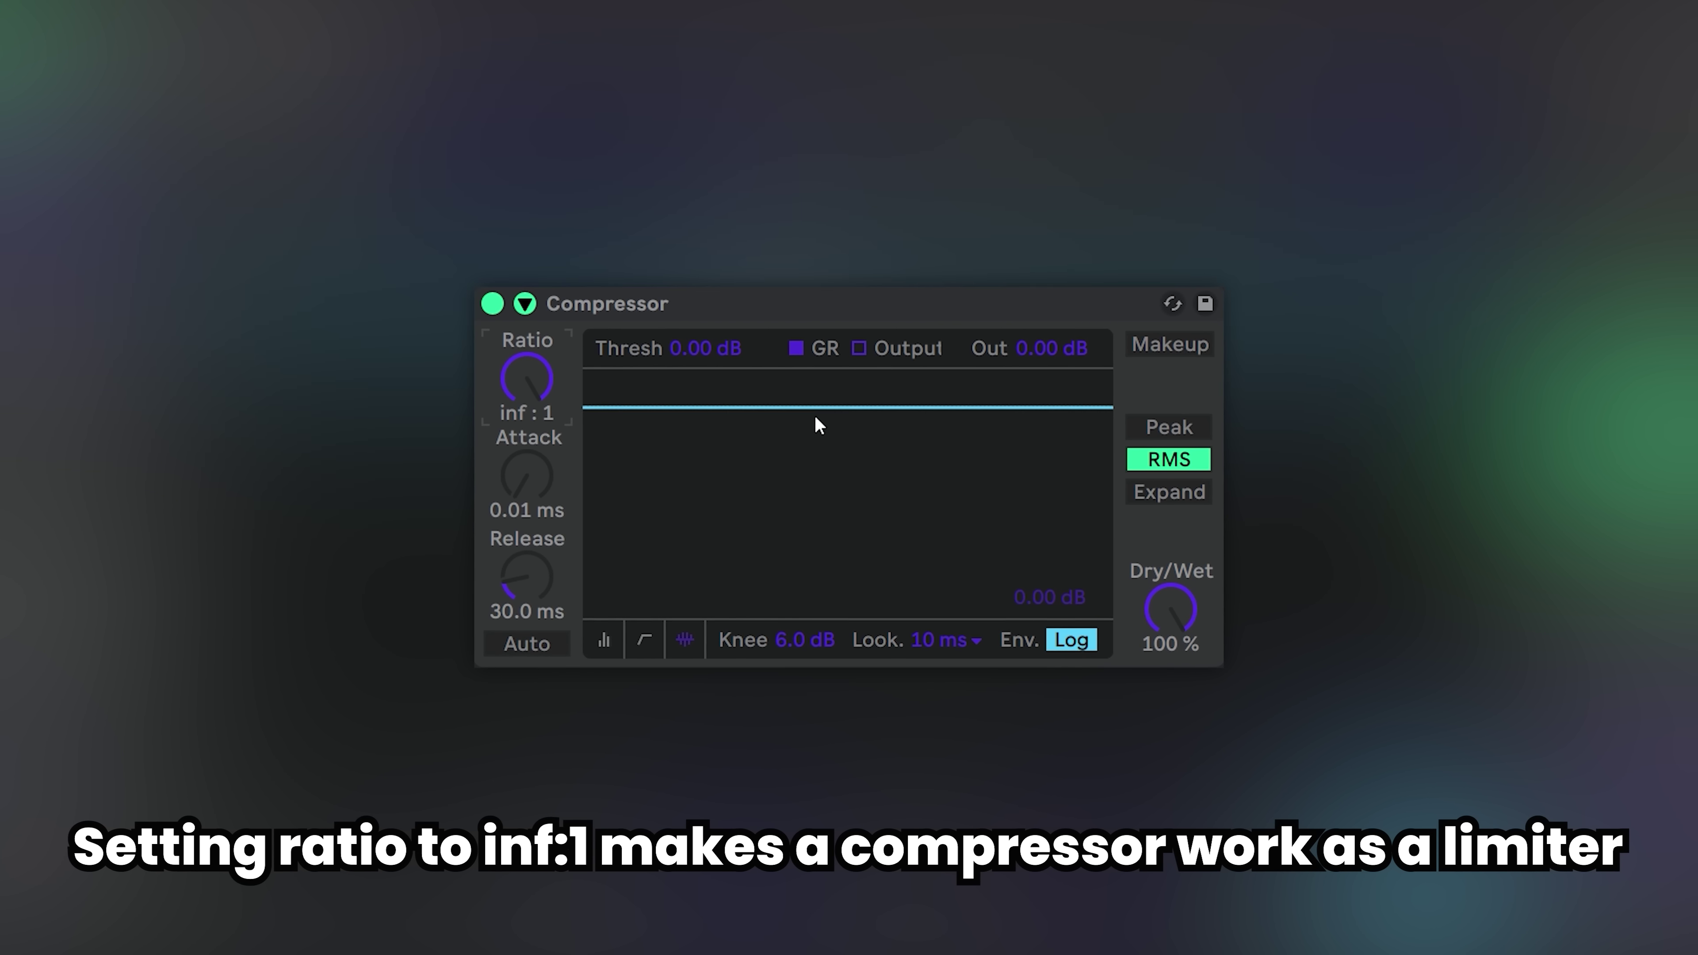
Step: Drag the Compressor threshold down to -17.4 dB at the inf:1 ratio
{"action": "left_click_drag", "start_coordinate": [816, 406], "coordinate": [815, 513]}
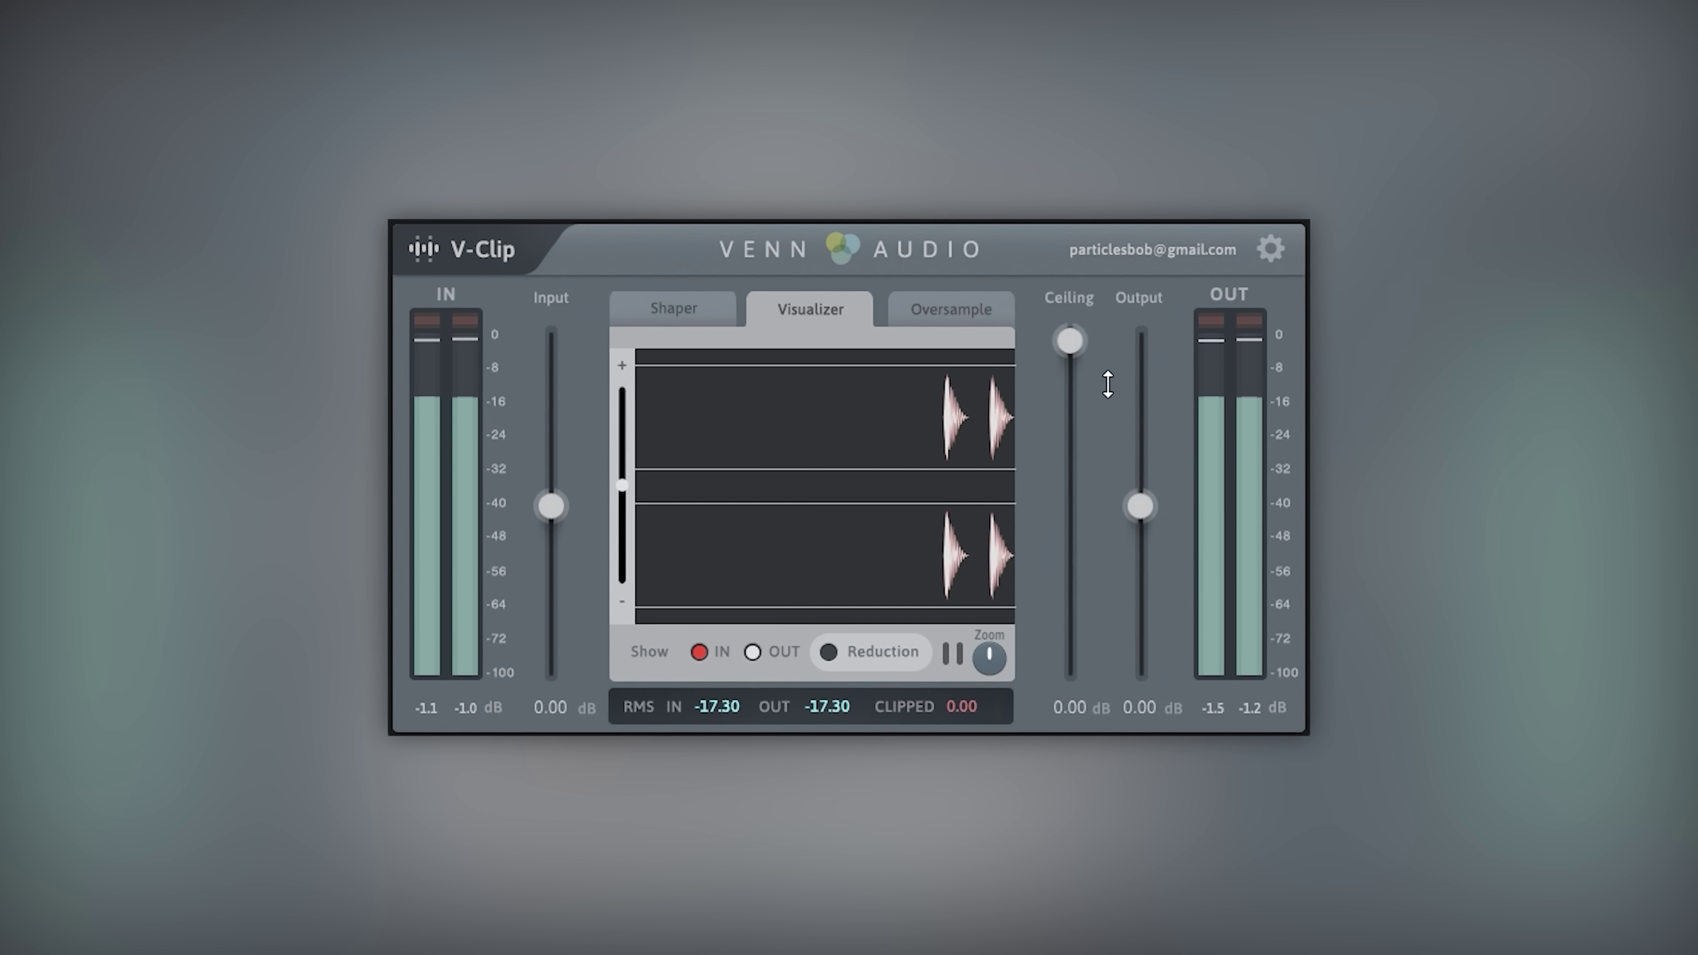
Step: Lower the V-Clip ceiling well below 0 dB so the waveform peaks clip red
{"action": "left_click_drag", "start_coordinate": [1070, 342], "coordinate": [1047, 535]}
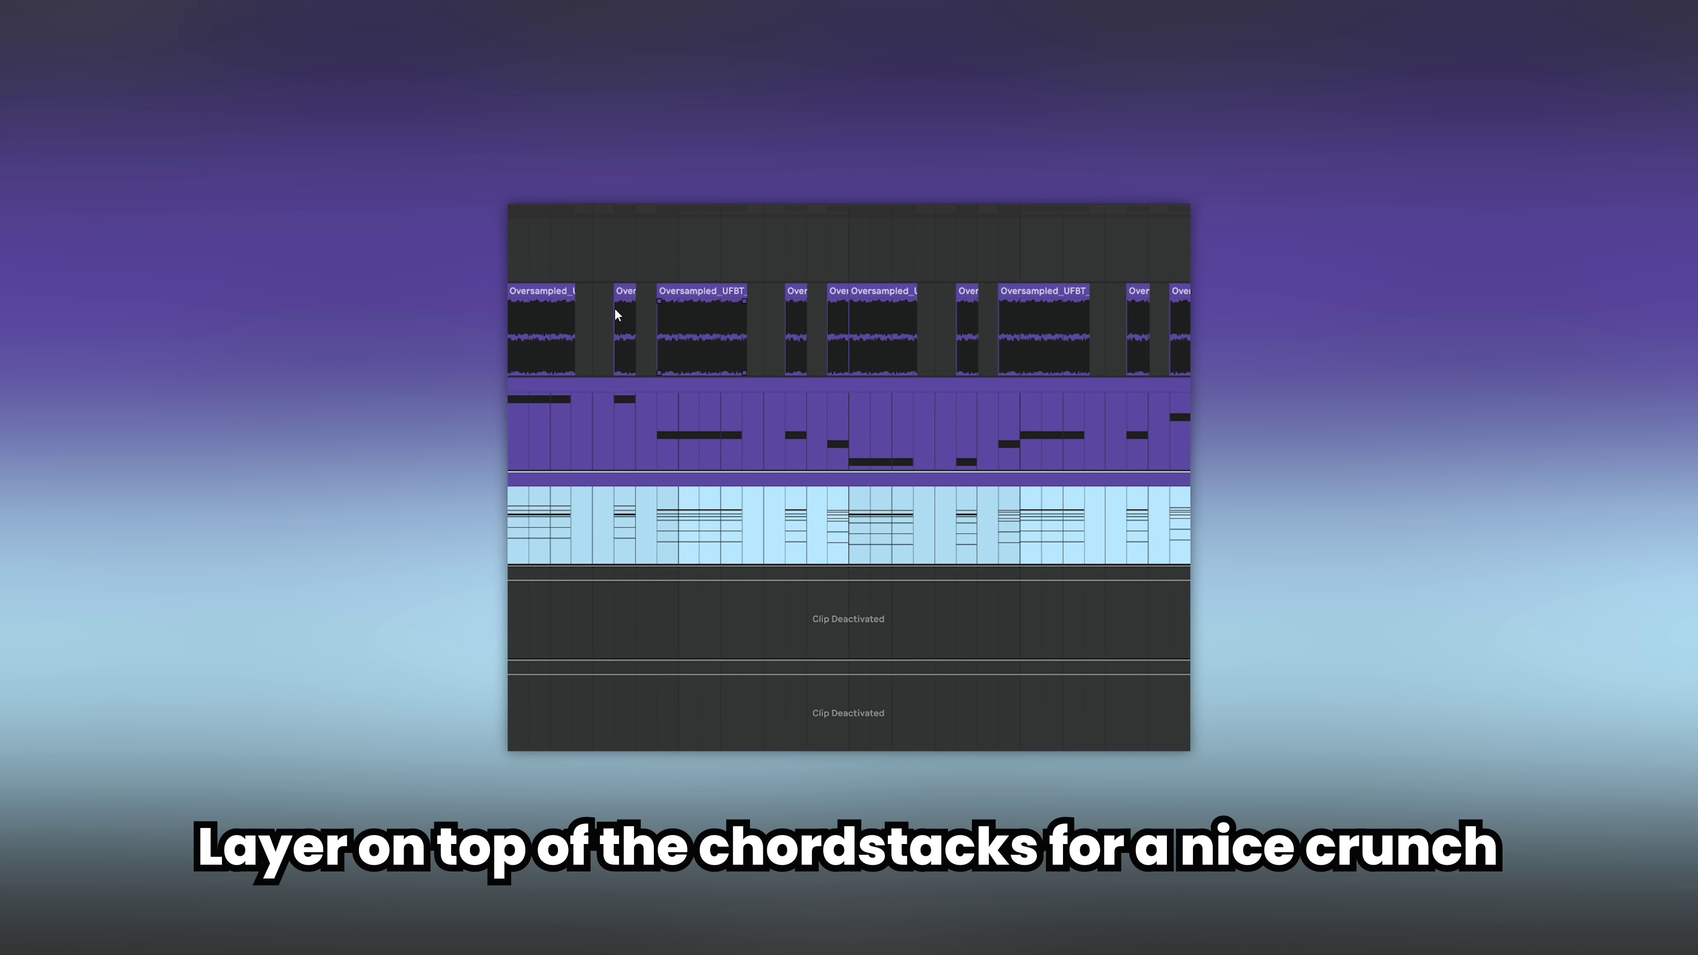
Step: Activate the crunch layer clip under the chord stacks and raise EQ Eight's gain to 12.0 dB
{"action": "left_click", "coordinate": [508, 265]}
{"action": "key", "text": "space"}
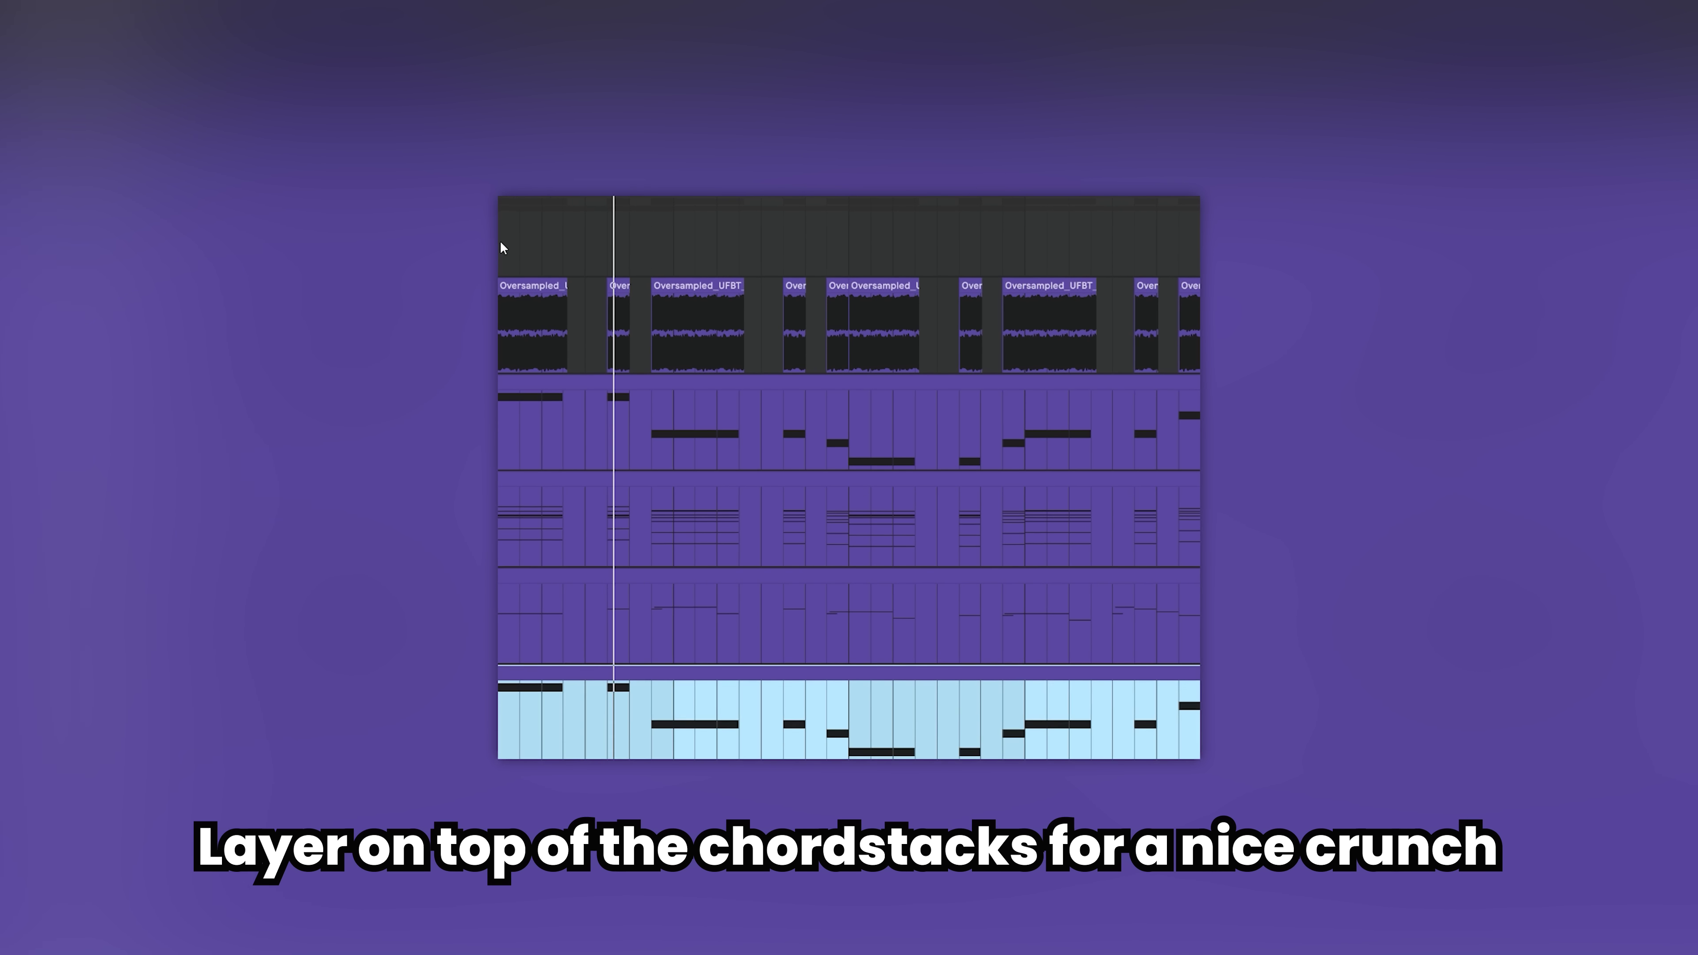
{"action": "left_click", "coordinate": [503, 247]}
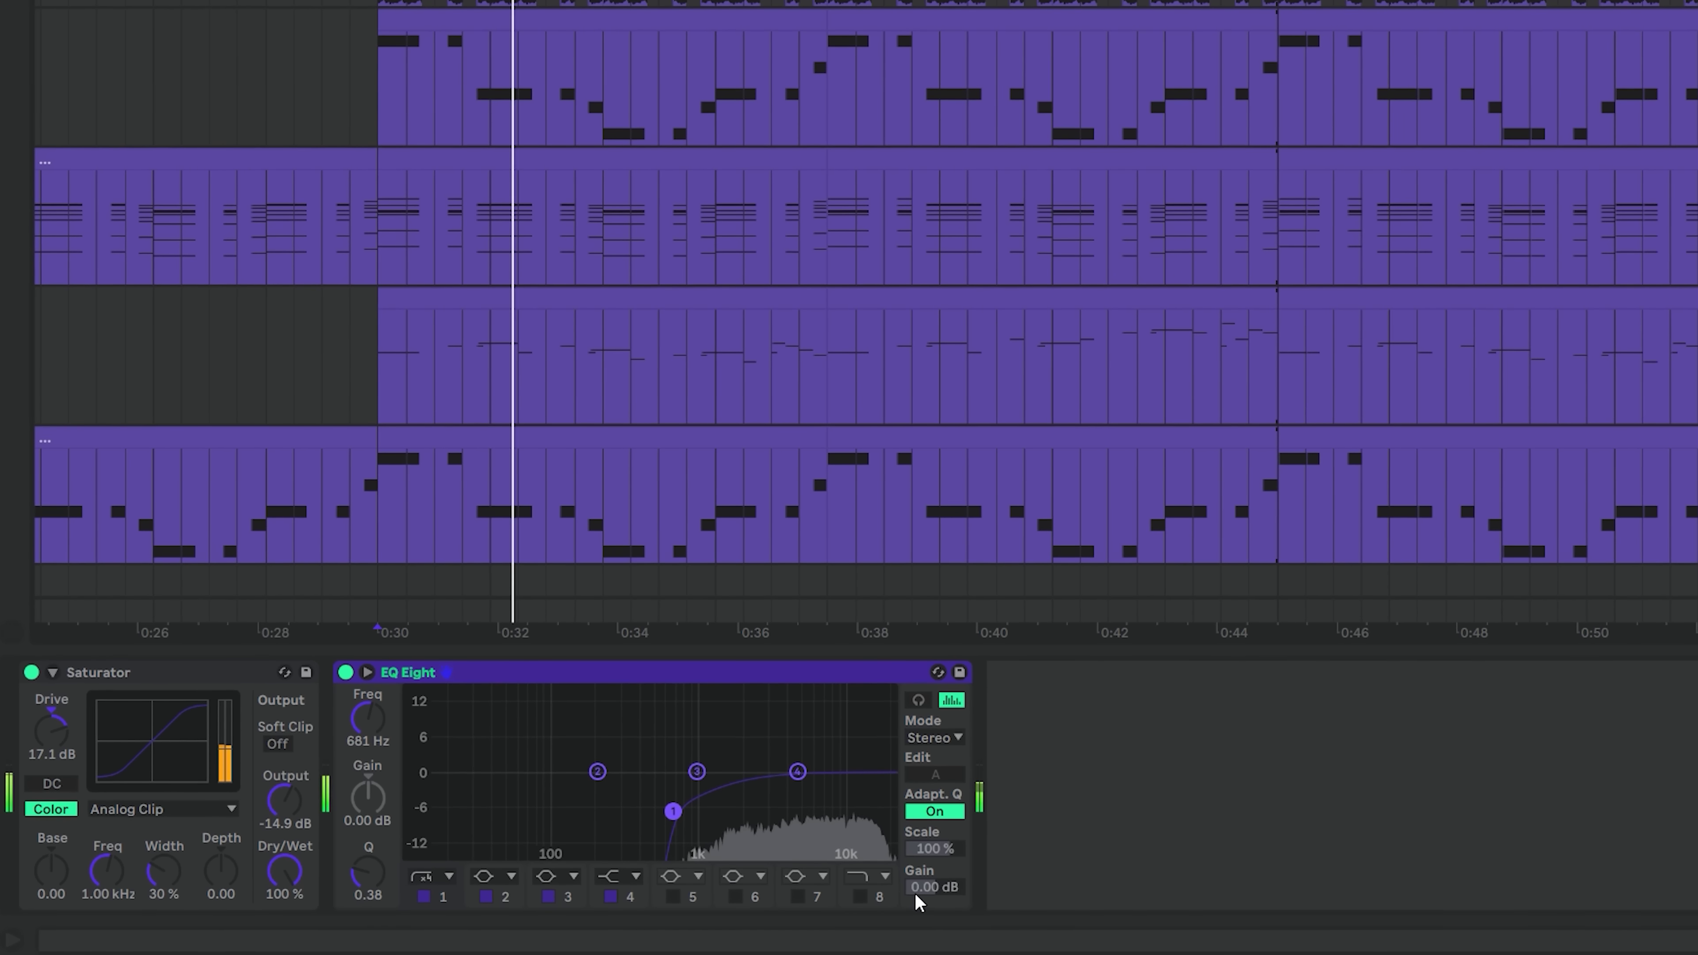
{"action": "left_click_drag", "start_coordinate": [913, 885], "coordinate": [913, 869]}
{"action": "left_click_drag", "start_coordinate": [1006, 785], "coordinate": [1010, 830]}
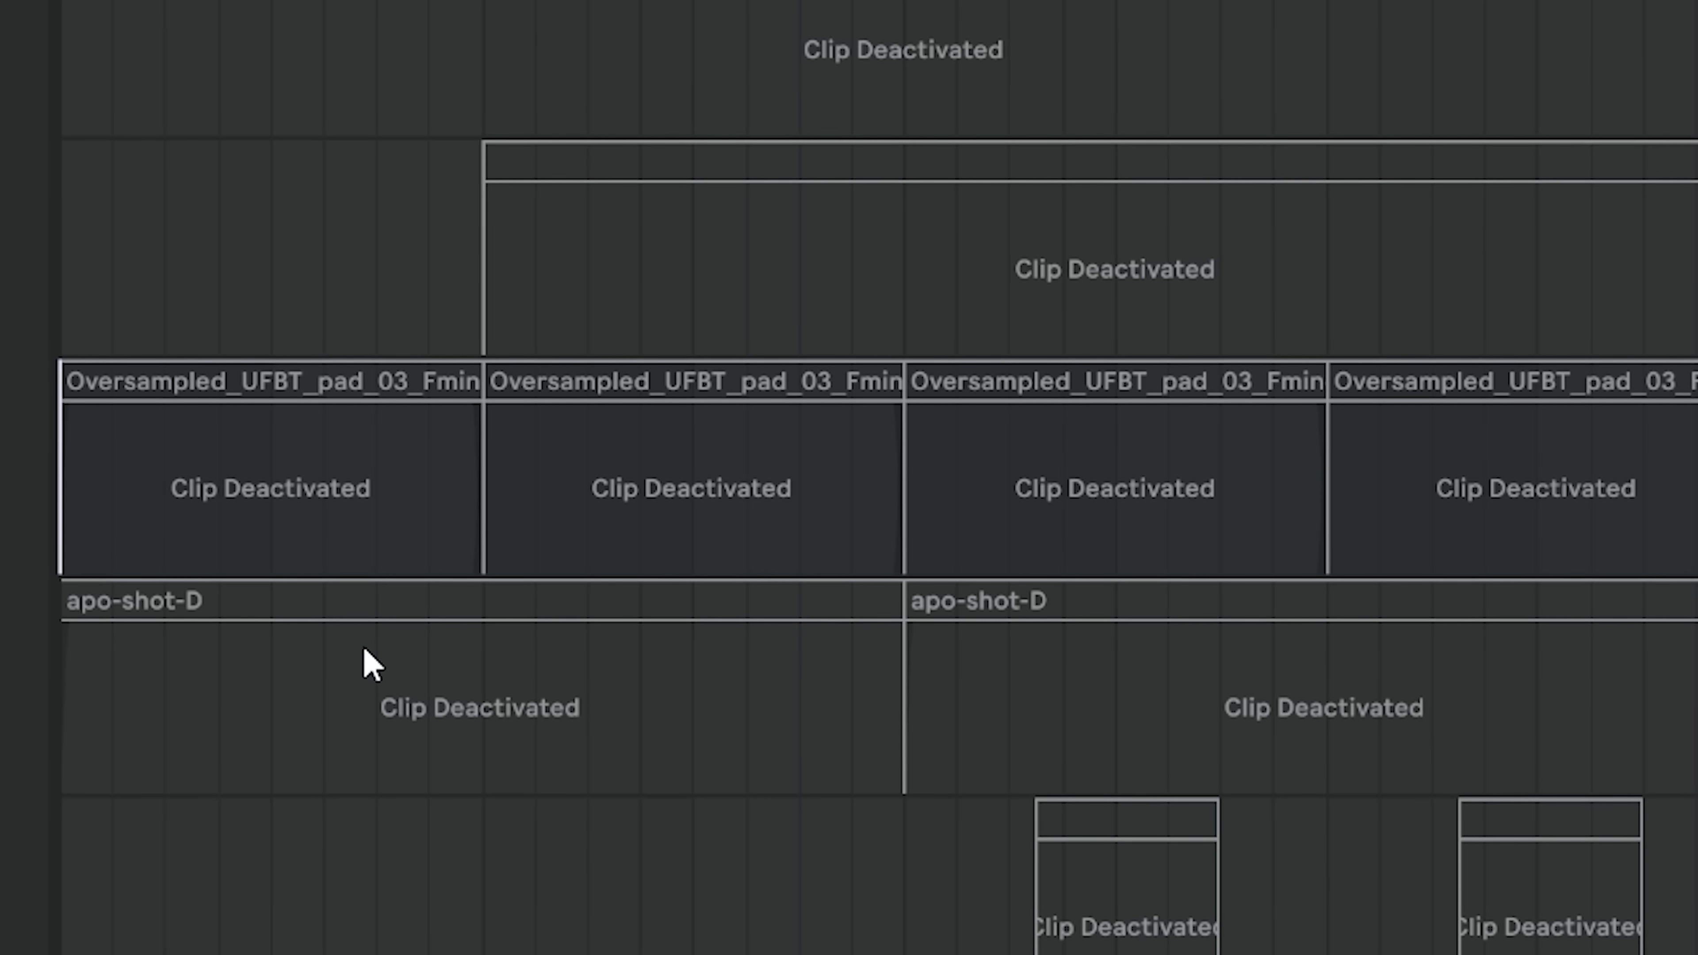
{"action": "left_click", "coordinate": [241, 381]}
Step: Activate the intro pad, apo-shot-D and pluck clips, then play the intro to hear the pluck
{"action": "key", "text": "0"}
{"action": "key", "text": "space"}
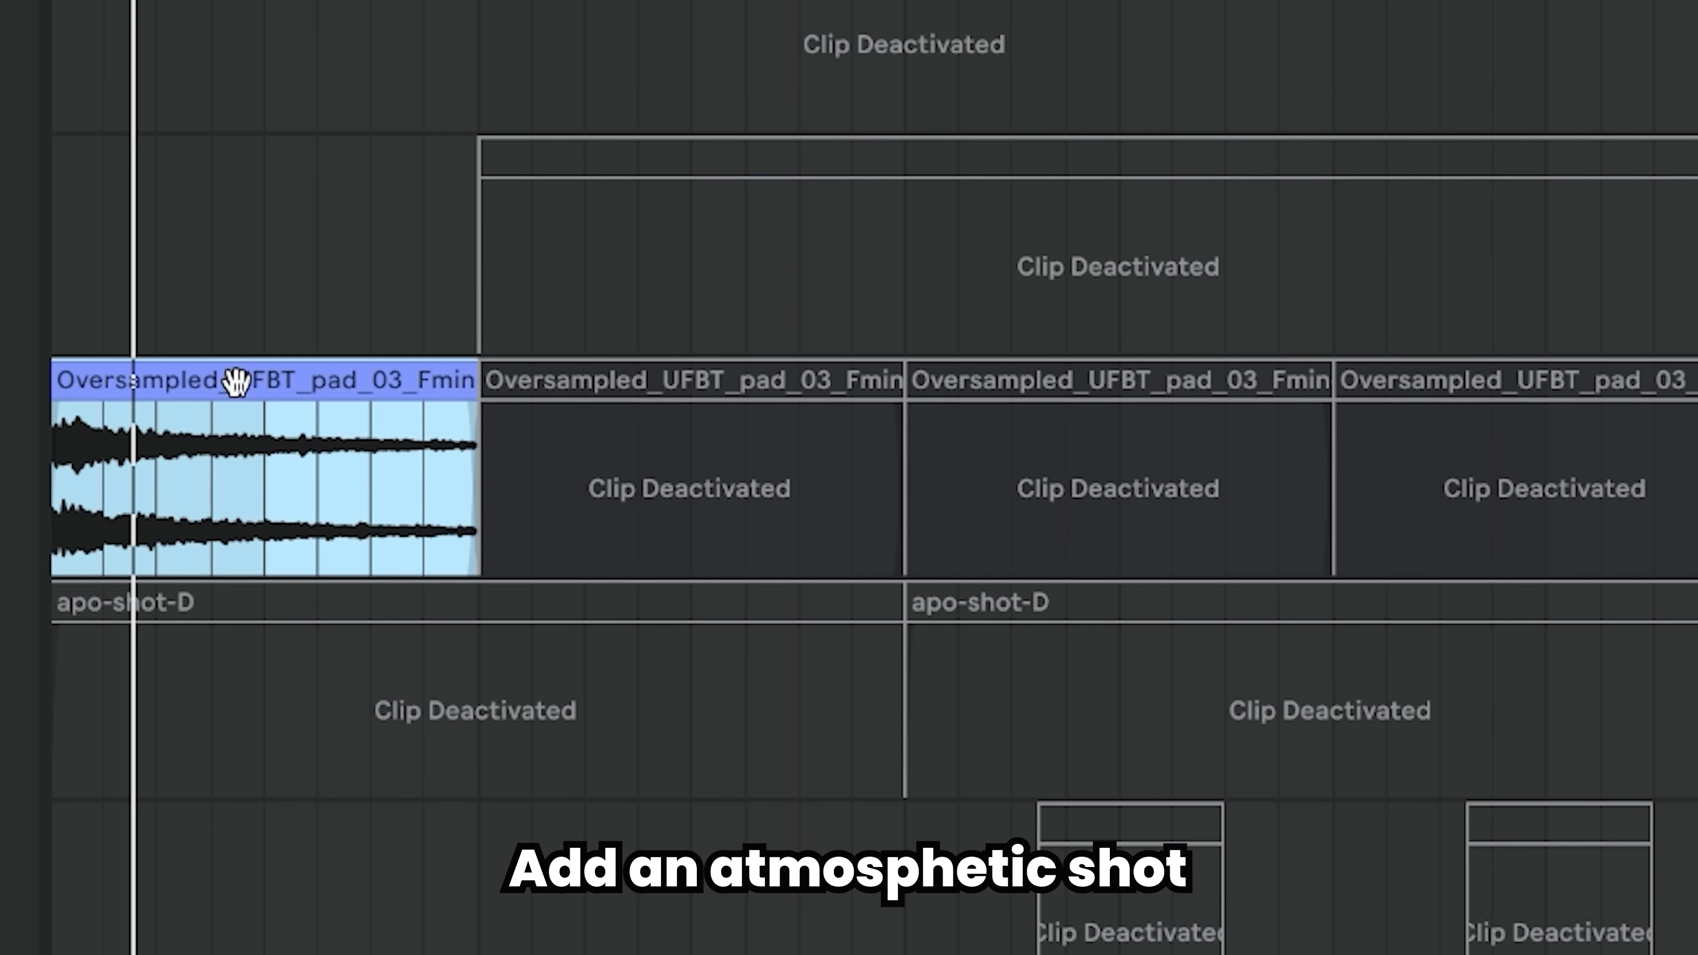
{"action": "left_click", "coordinate": [686, 369]}
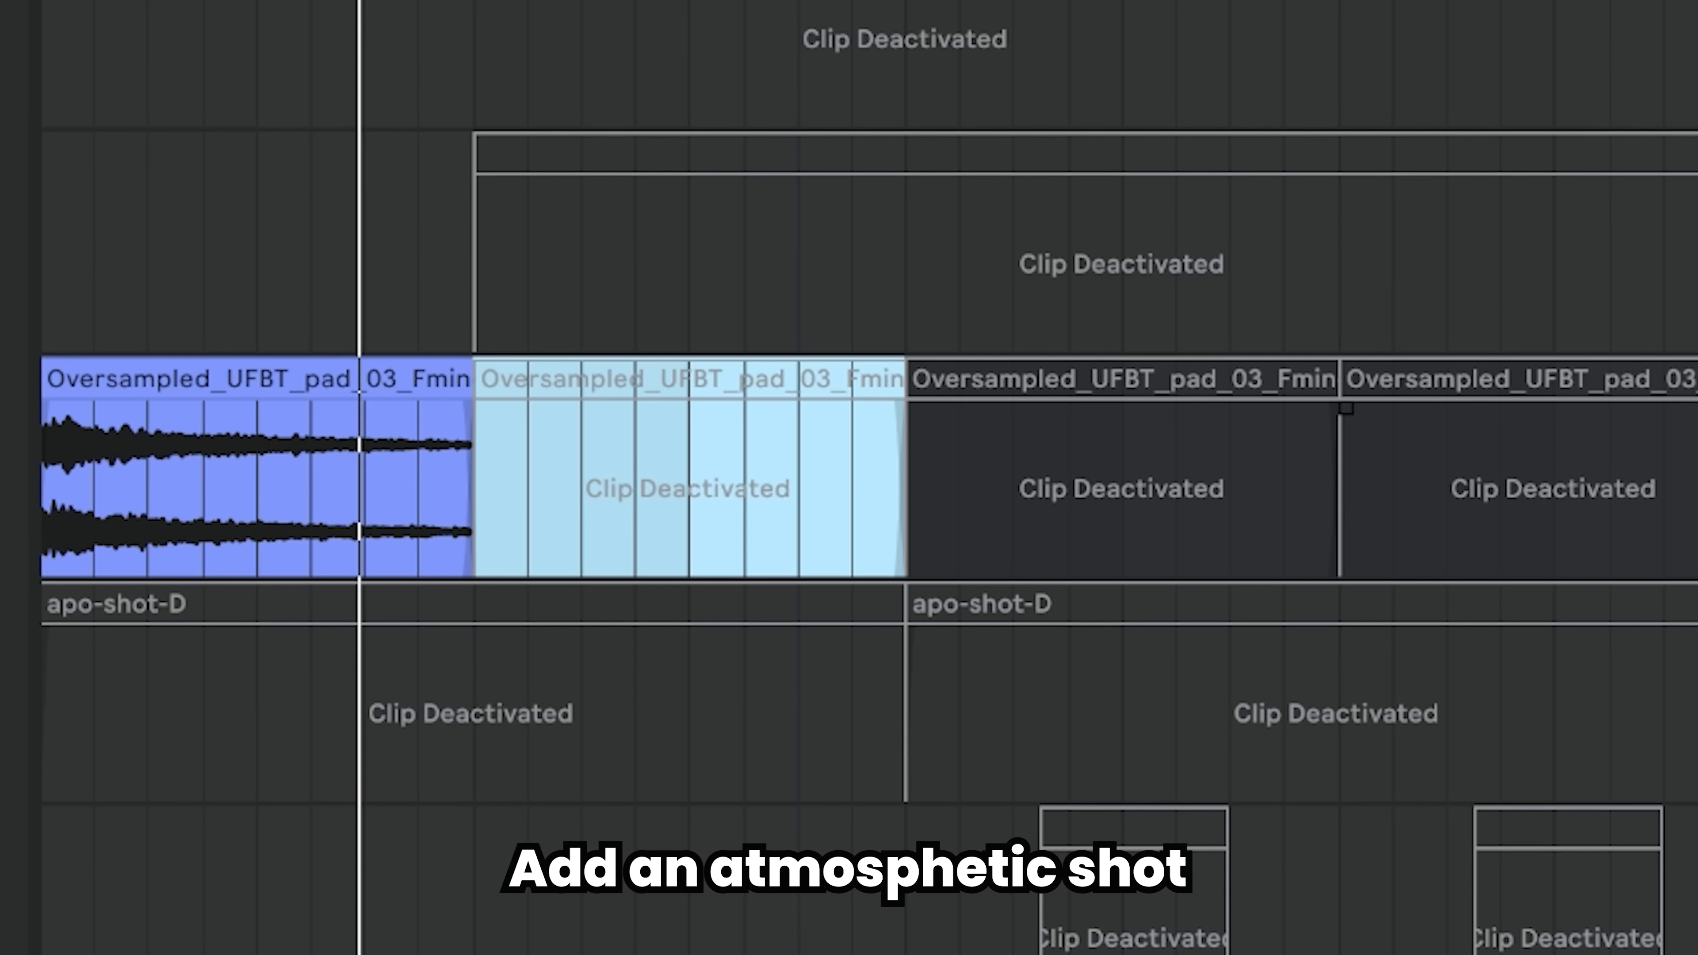
{"action": "left_click", "coordinate": [1358, 415], "text": "shift"}
{"action": "key", "text": "0"}
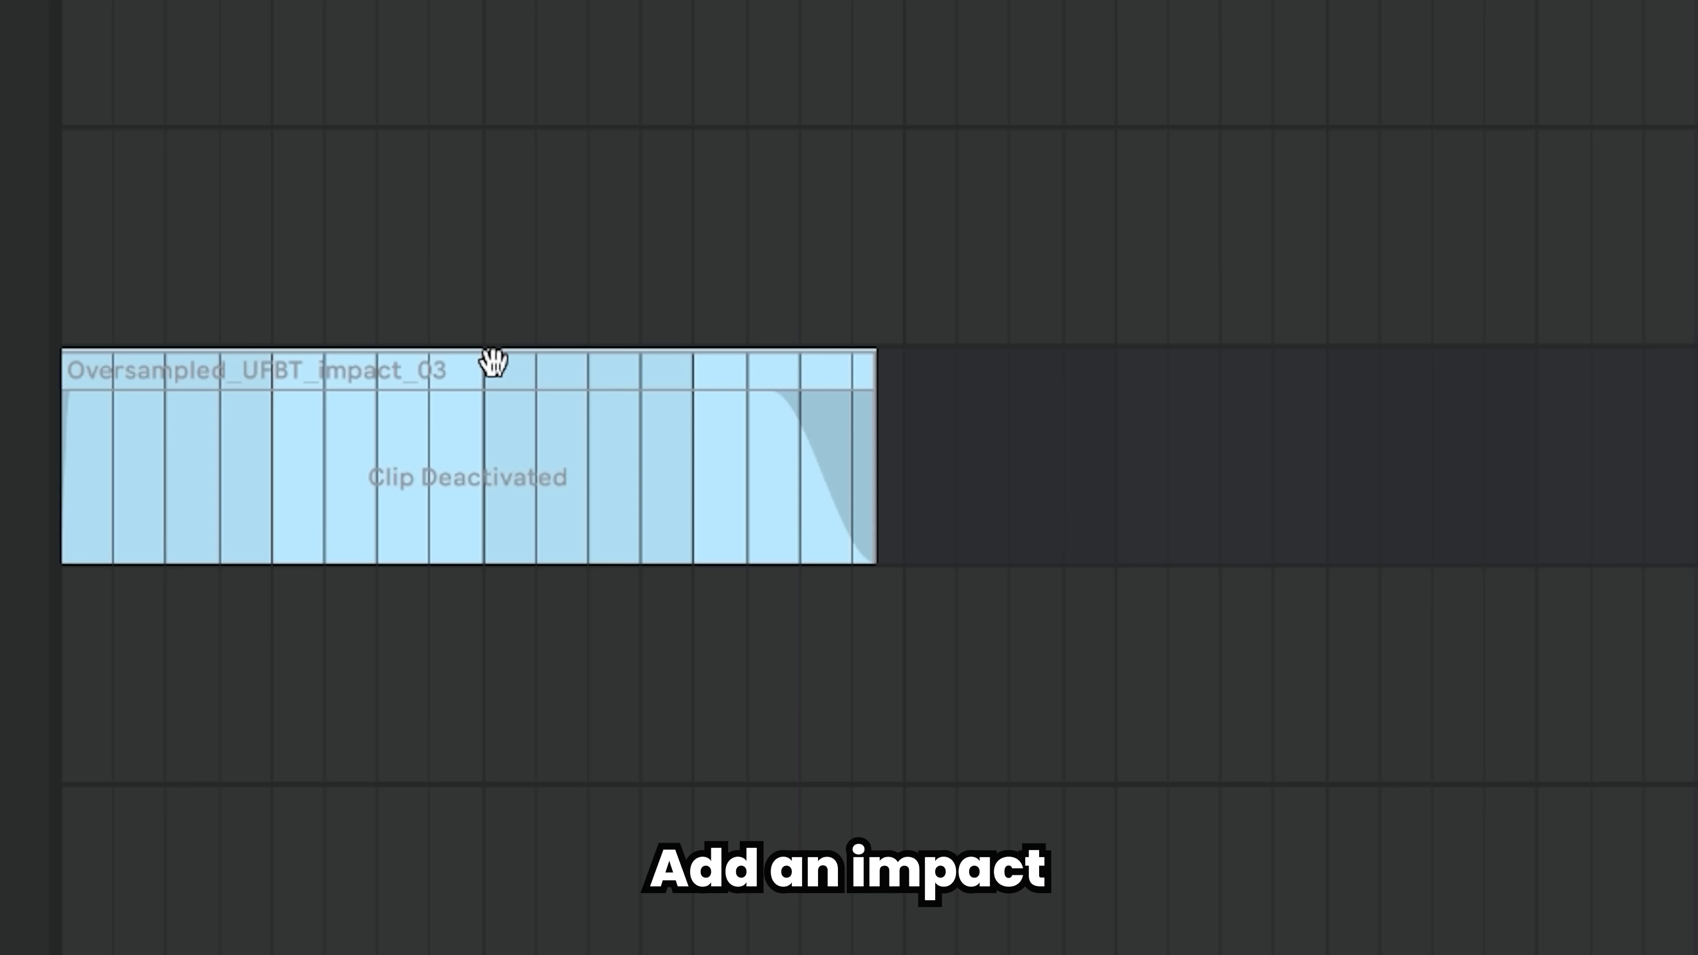
{"action": "left_click", "coordinate": [114, 505]}
{"action": "key", "text": "0"}
{"action": "left_click", "coordinate": [68, 505]}
{"action": "key", "text": "space"}
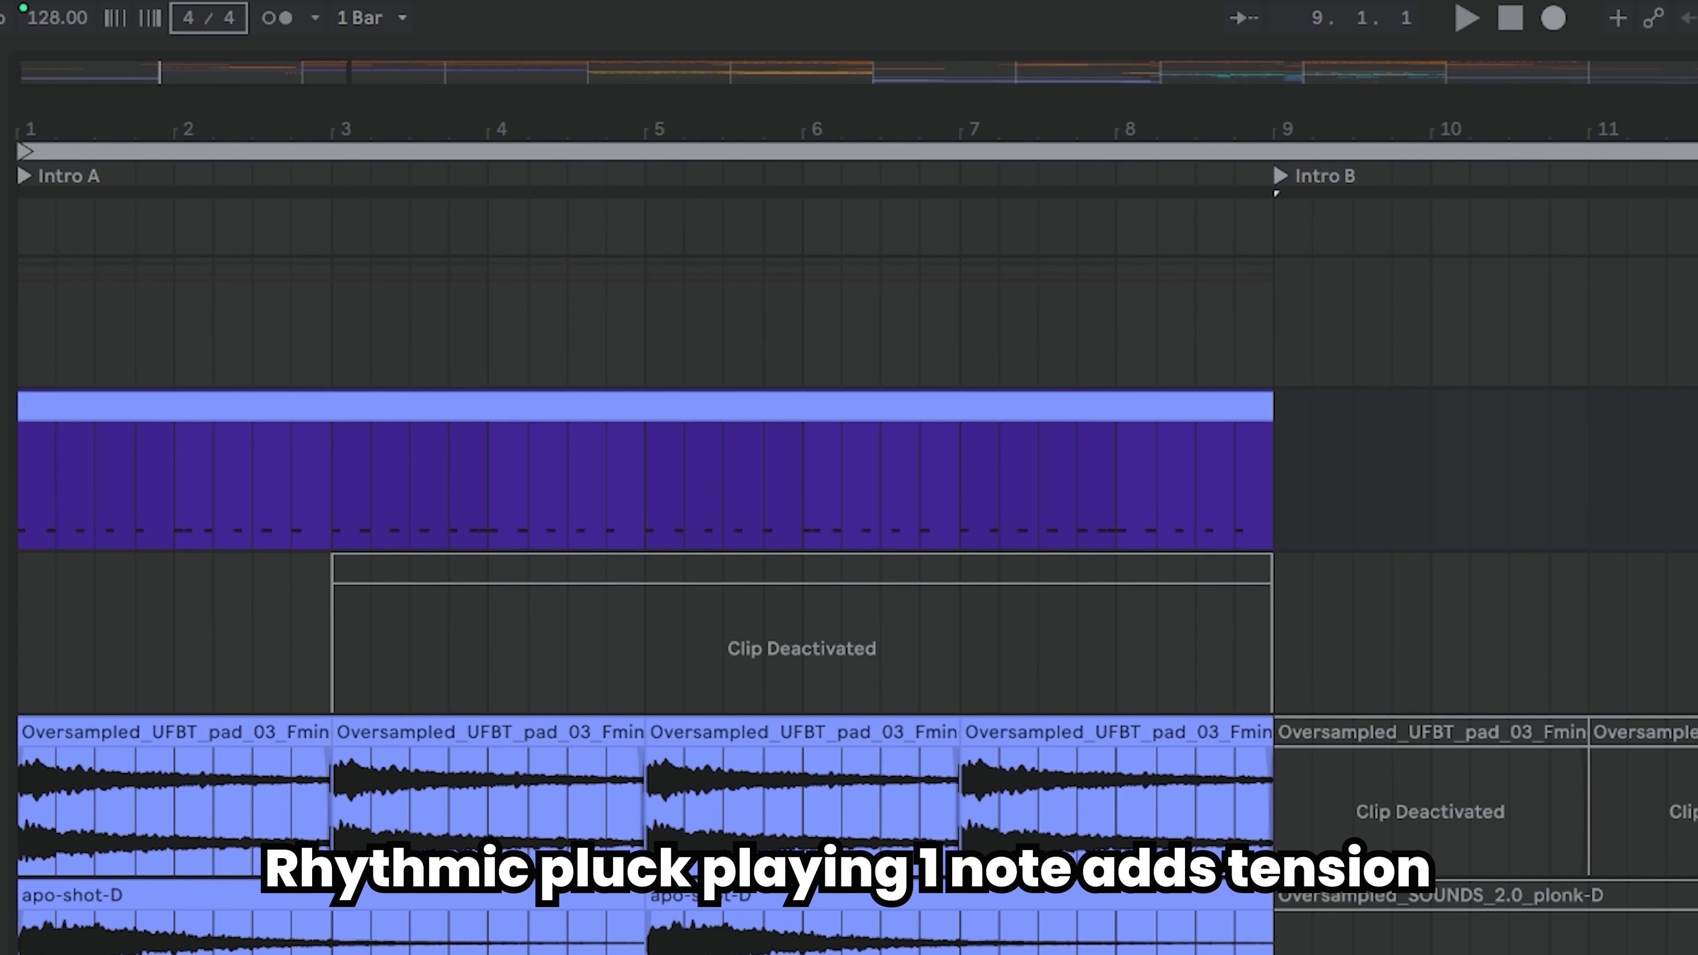
{"action": "left_click", "coordinate": [18, 470]}
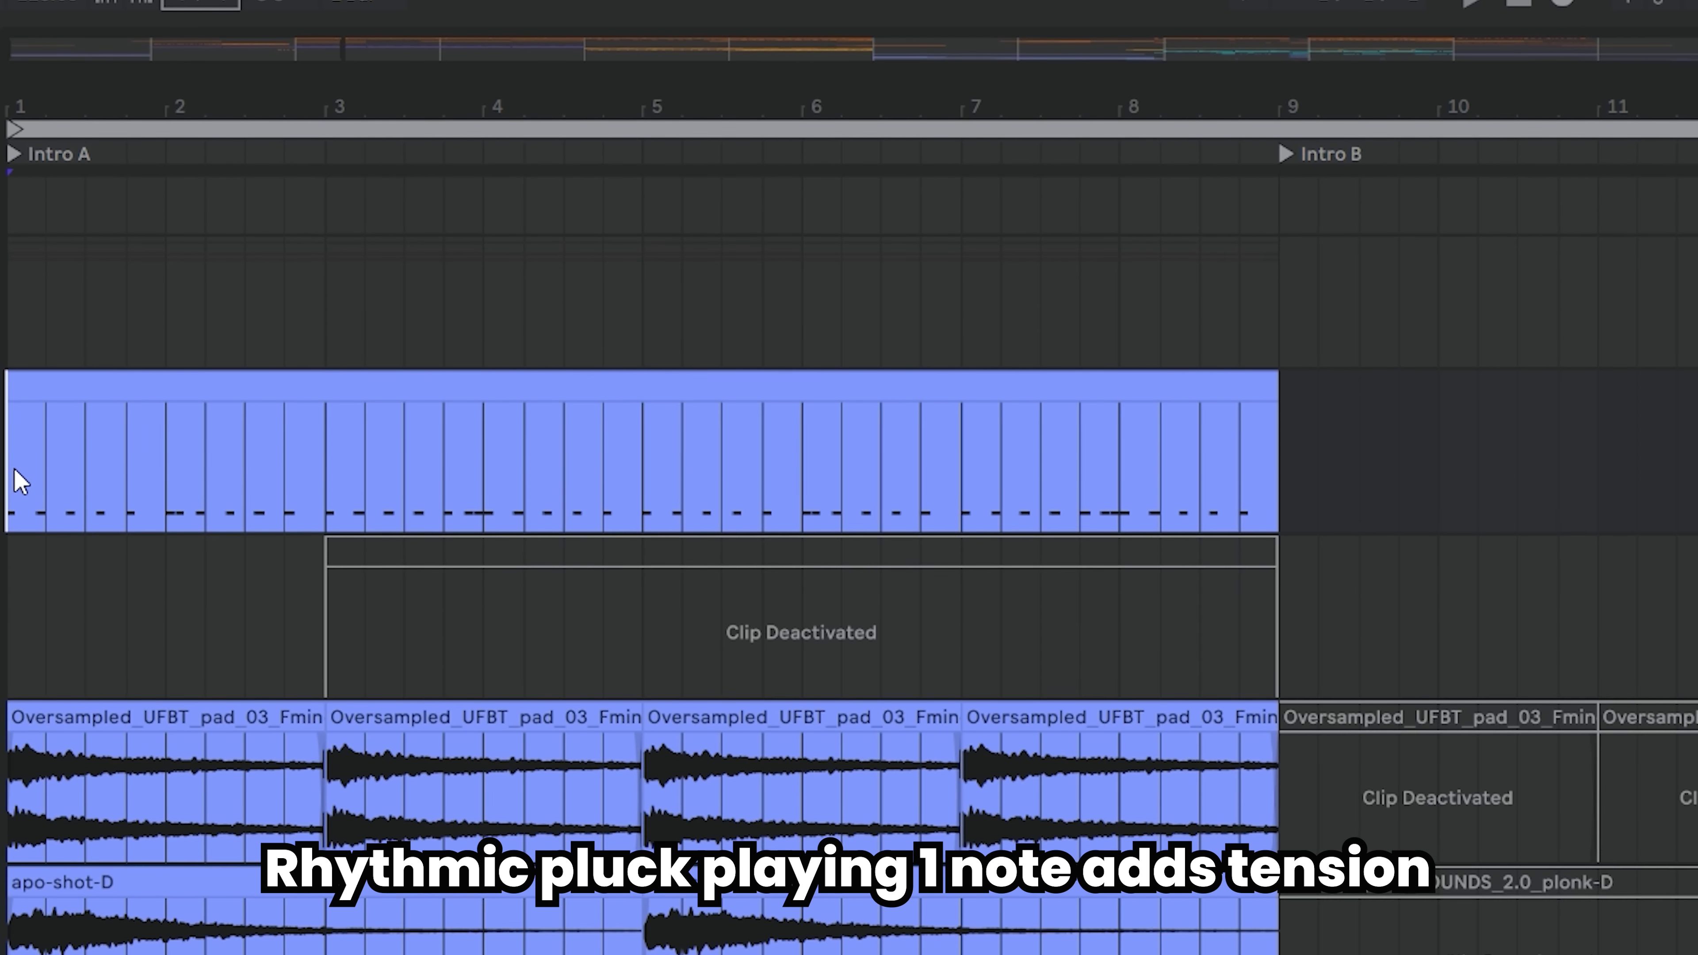
{"action": "key", "text": "space"}
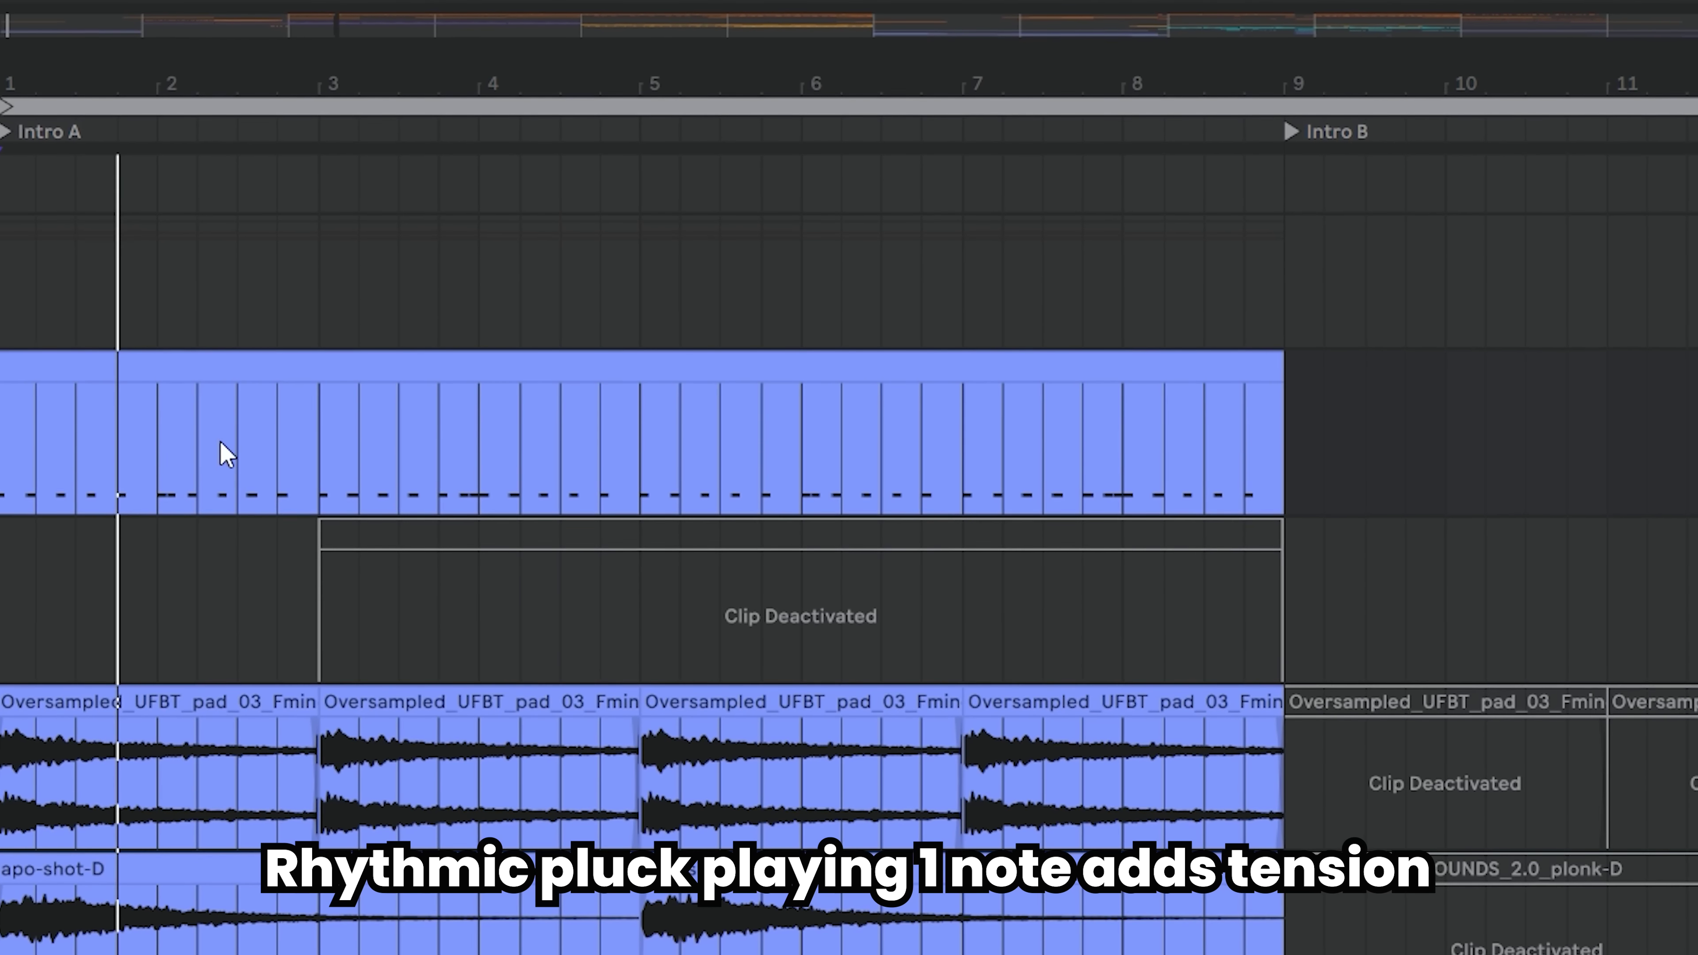
{"action": "key", "text": "space"}
{"action": "key", "text": "space"}
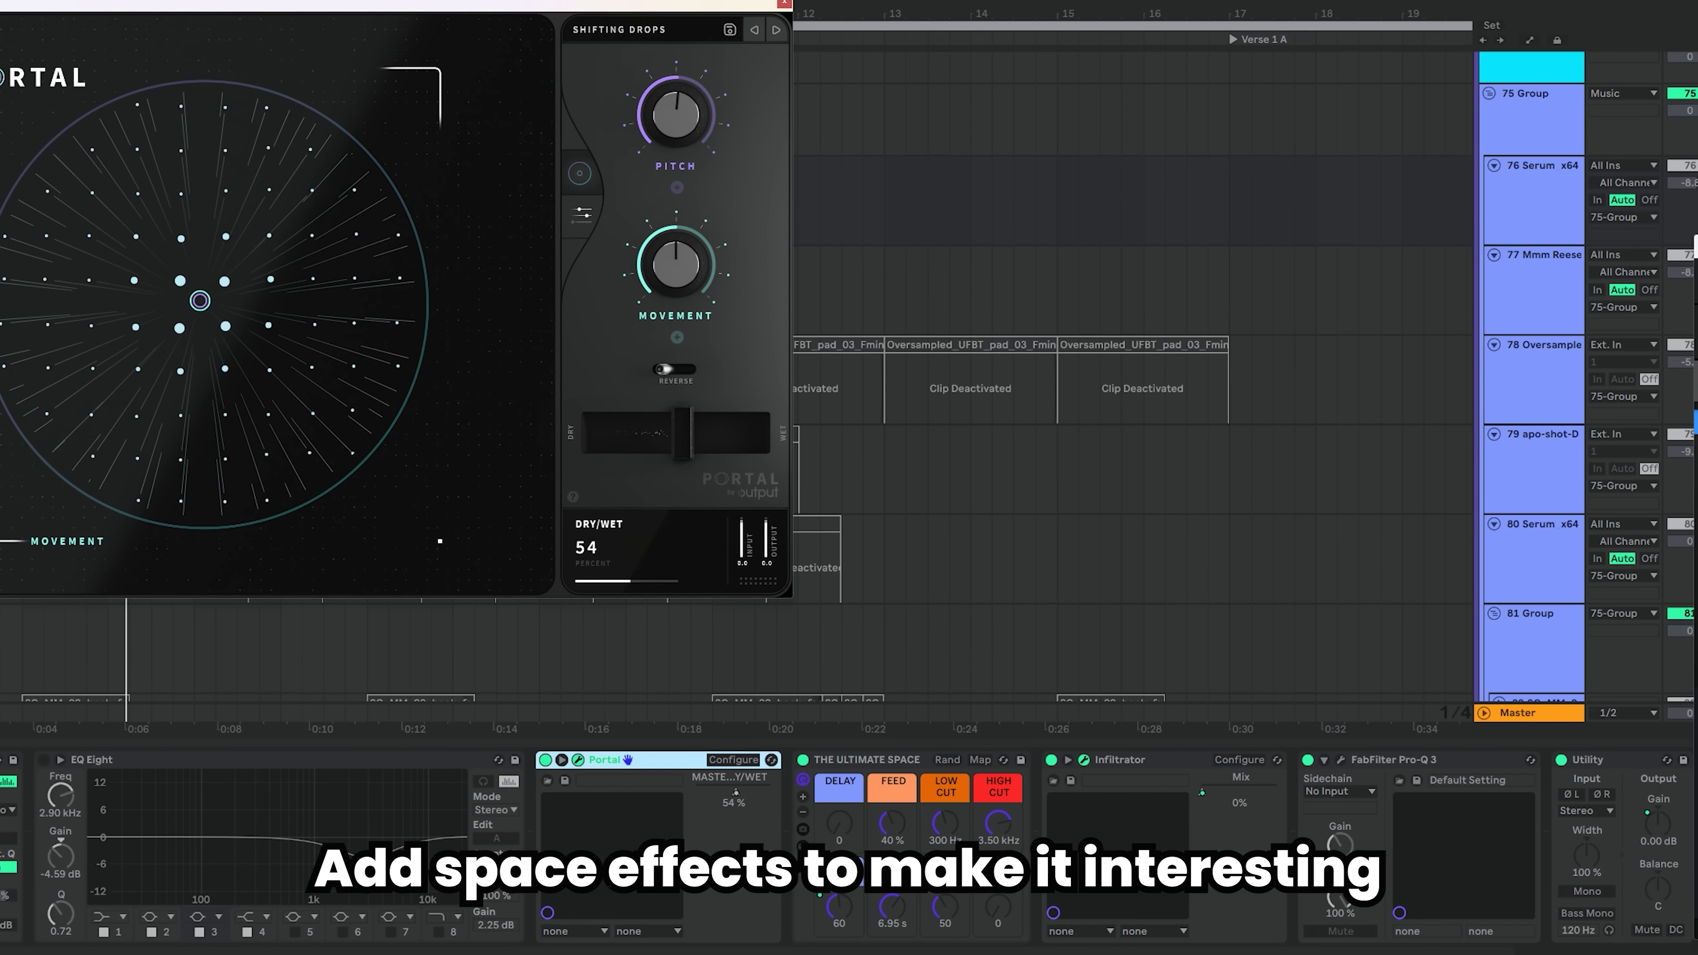
Step: Bring up the Infiltrator effect window on the pluck track
{"action": "left_click", "coordinate": [1084, 760]}
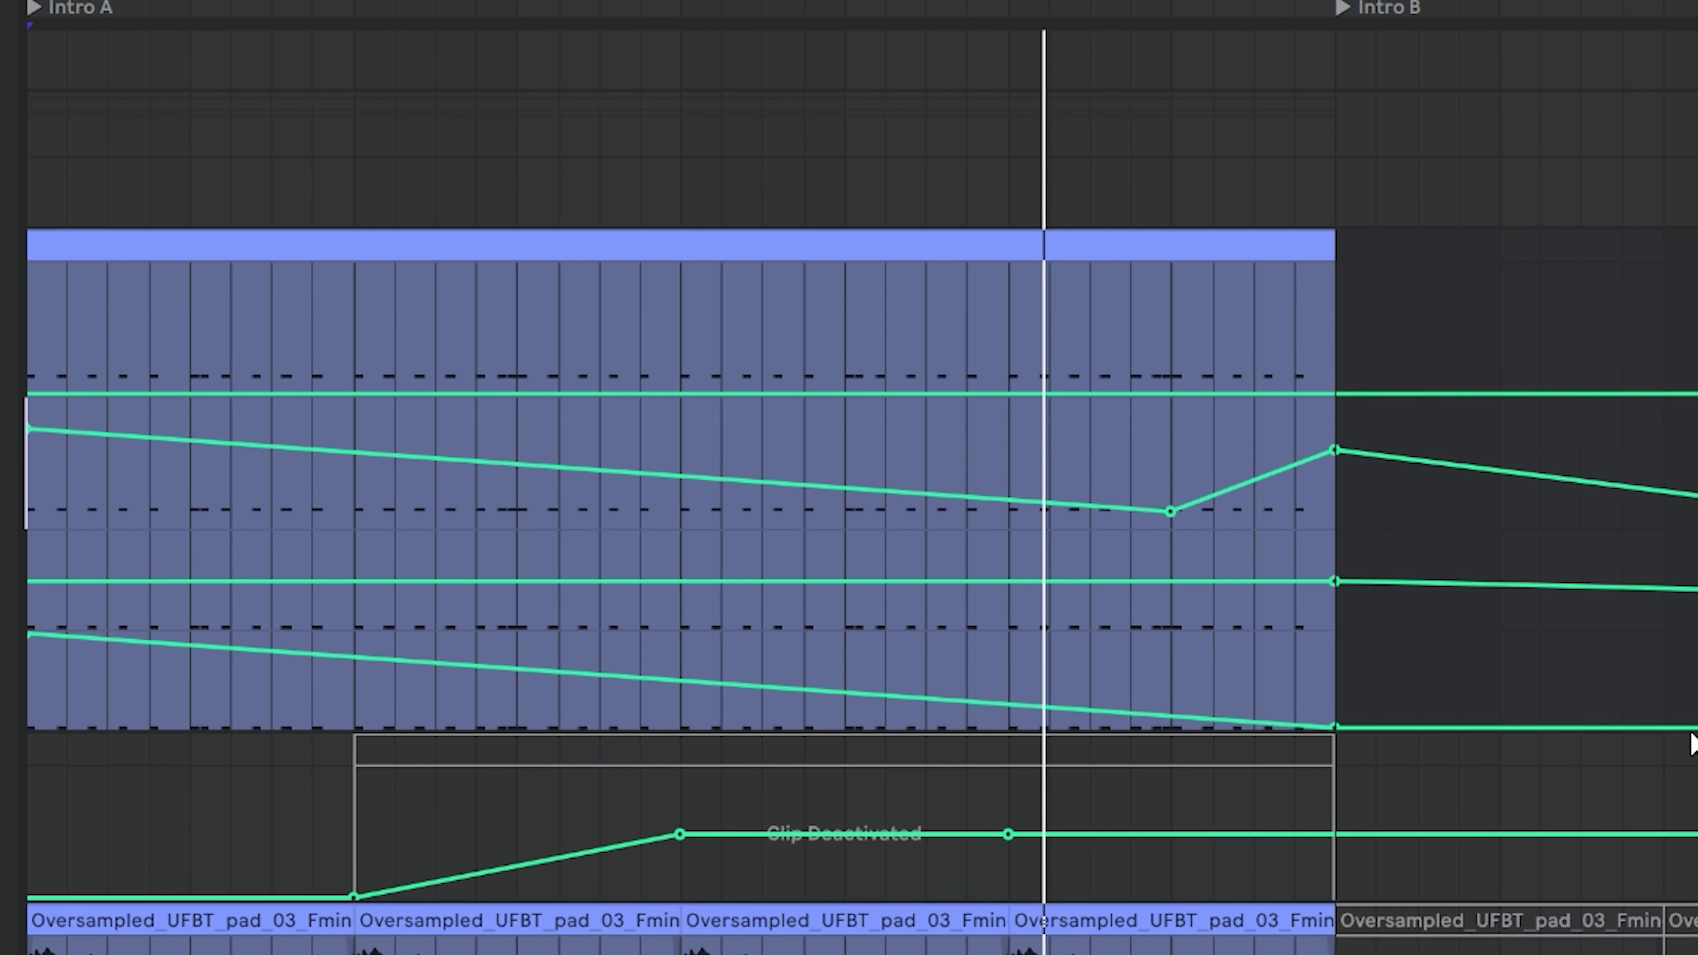
{"action": "scroll", "coordinate": [1518, 304], "scroll_direction": "down", "scroll_amount": 1}
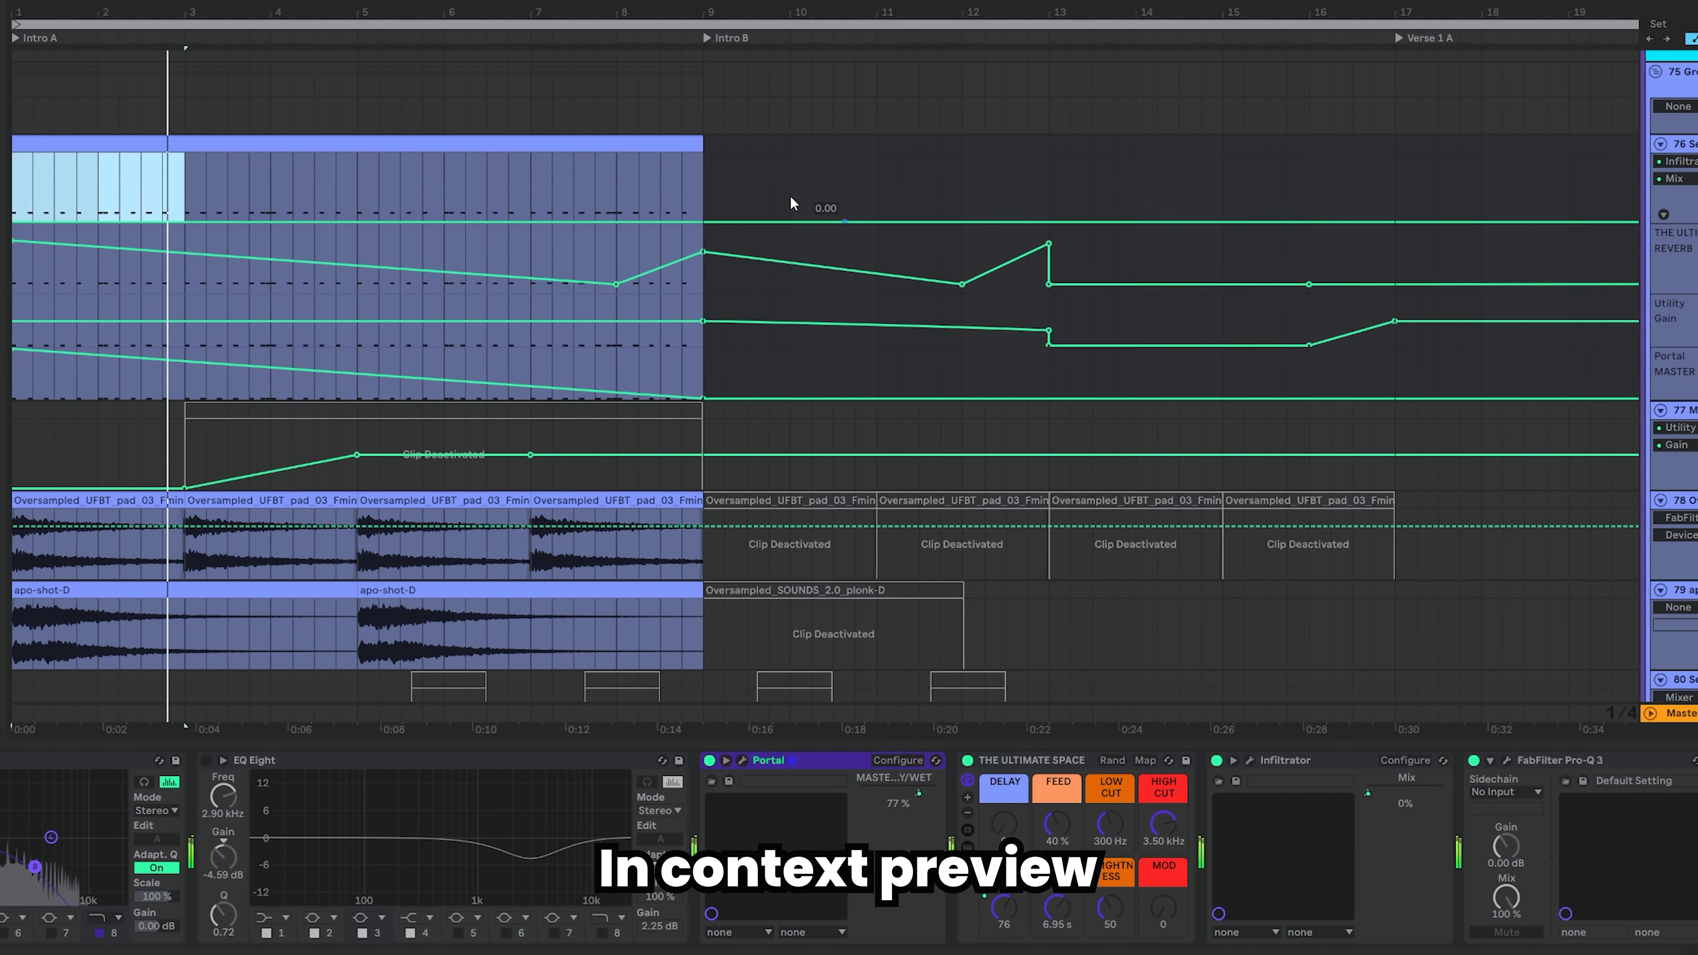
Step: Activate the fading-in reese bass clip
{"action": "left_click", "coordinate": [192, 462]}
{"action": "key", "text": "0"}
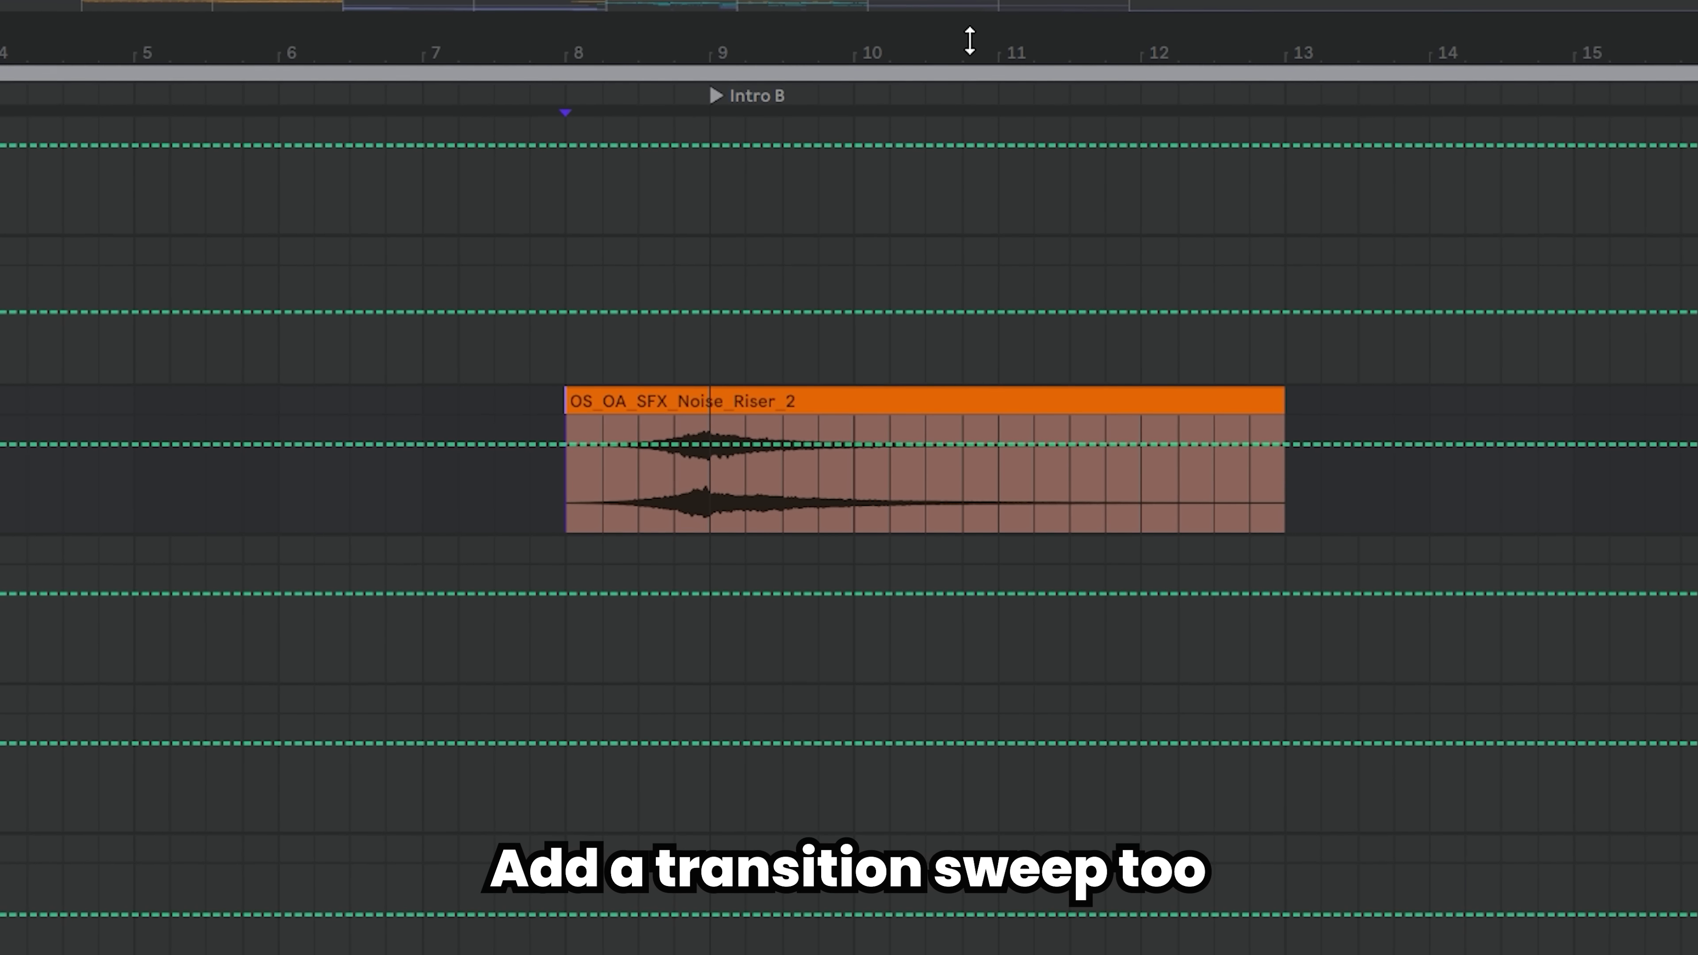
{"action": "key", "text": "a"}
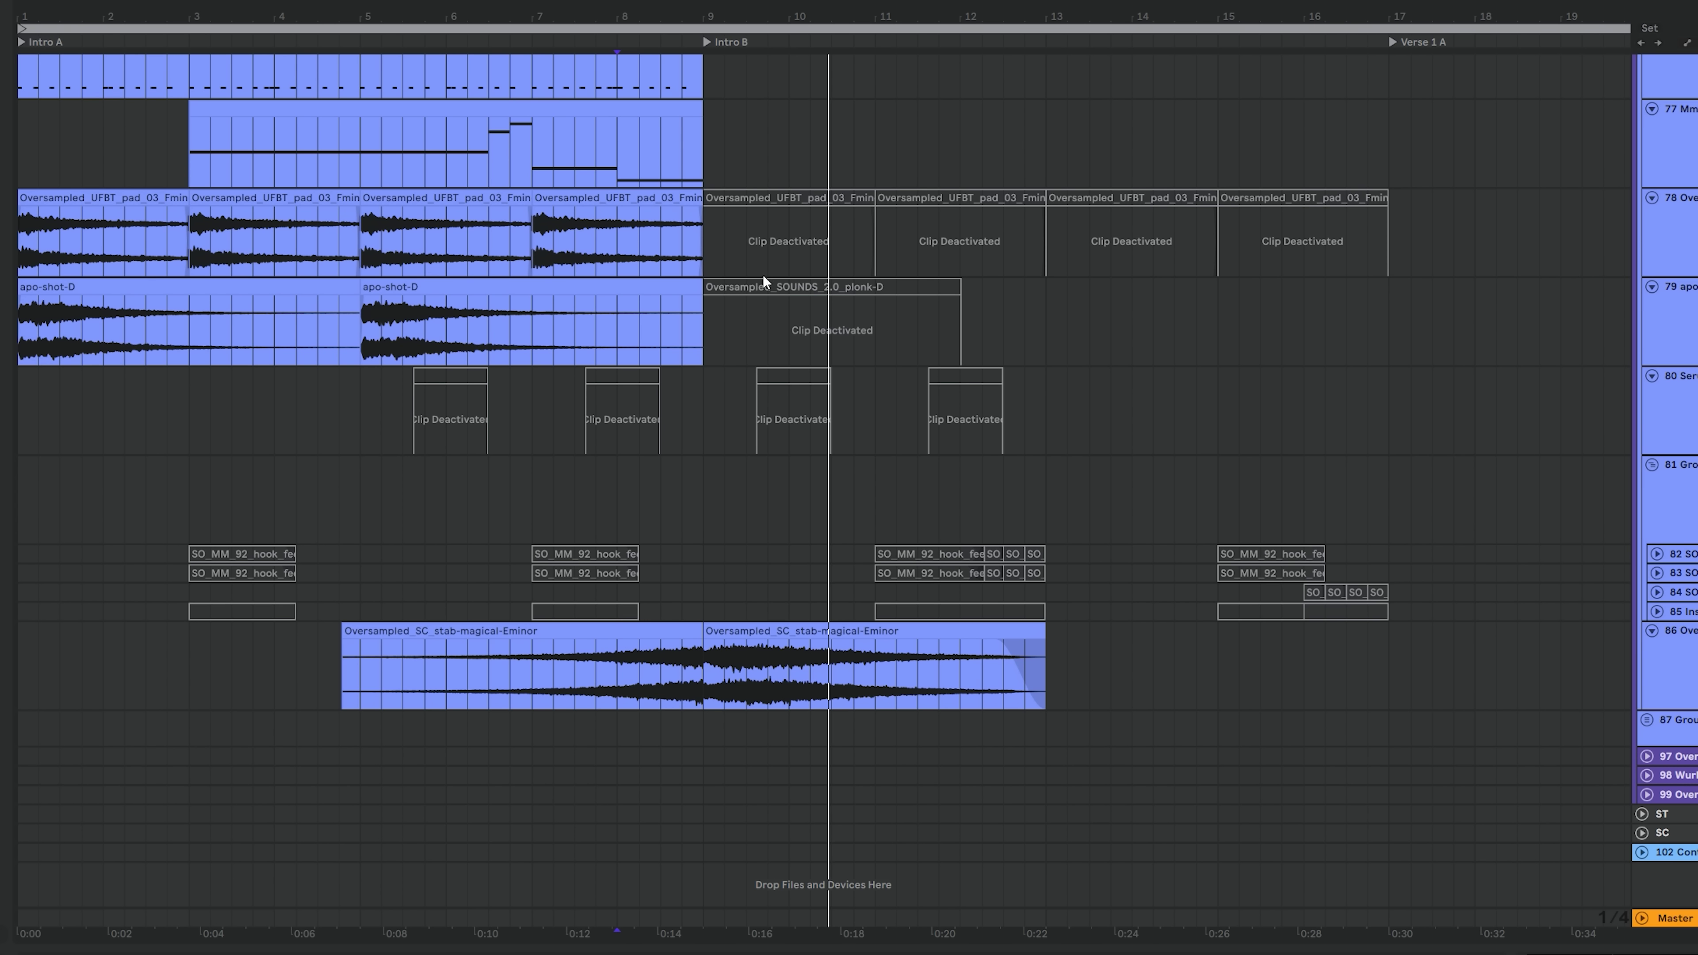
{"action": "scroll", "coordinate": [769, 394], "scroll_direction": "up", "scroll_amount": 10}
{"action": "left_click", "coordinate": [1647, 247], "text": "alt"}
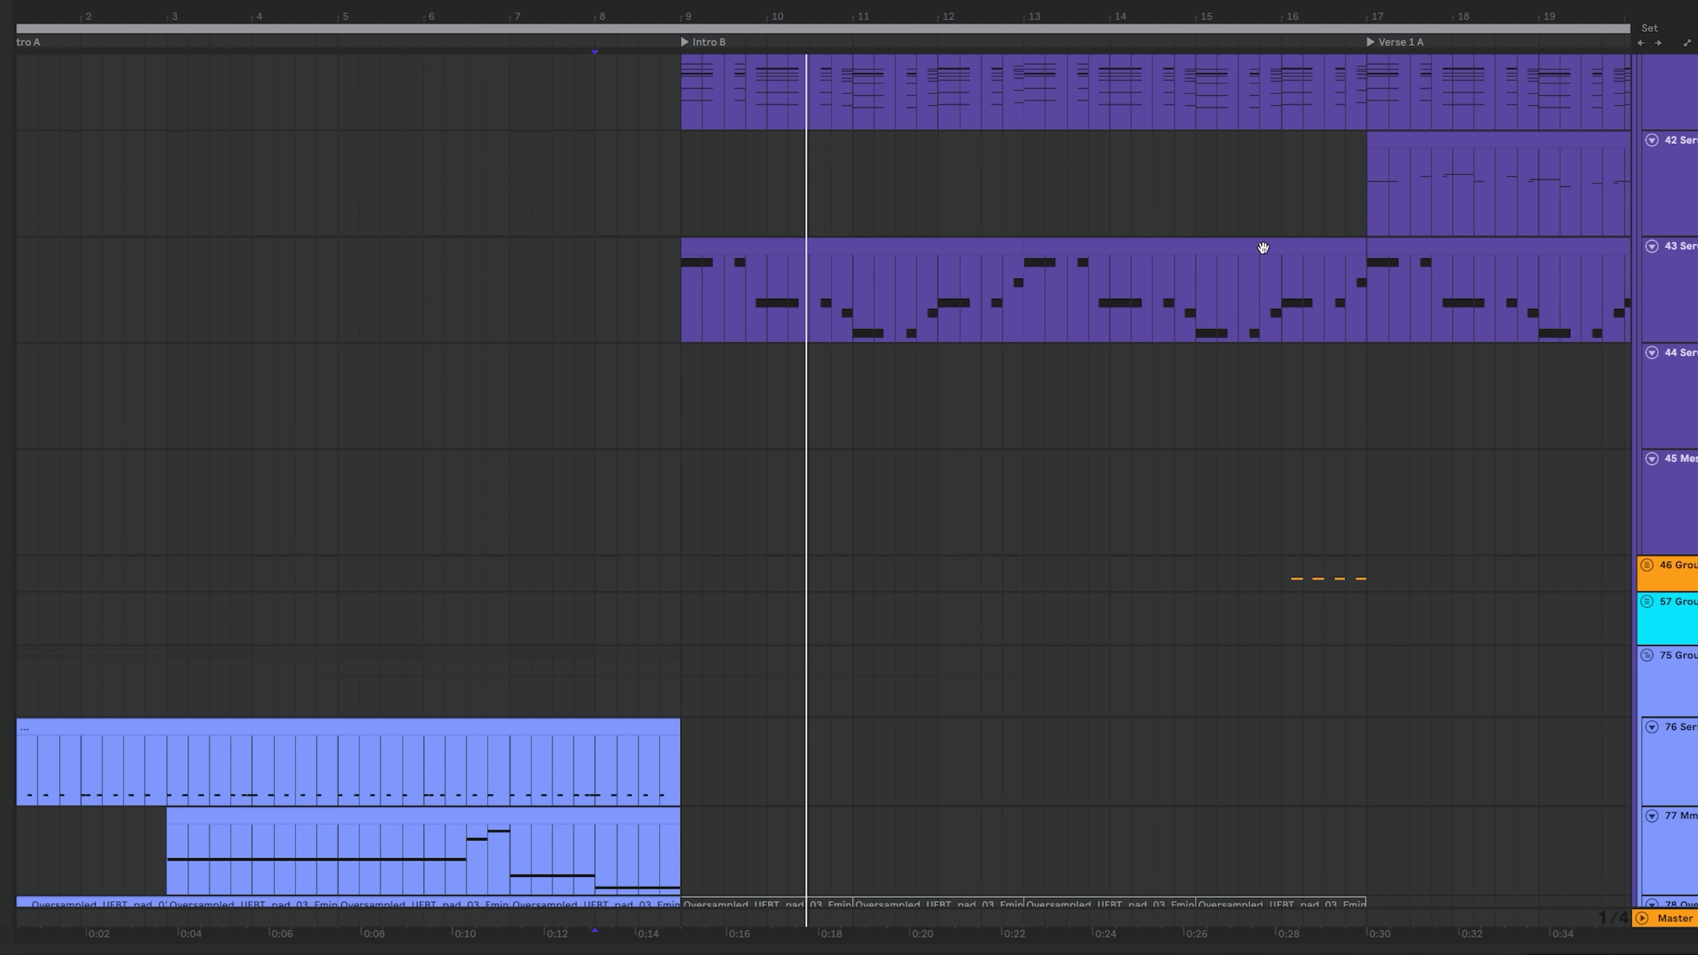
{"action": "scroll", "coordinate": [1218, 426], "scroll_direction": "right", "scroll_amount": 3}
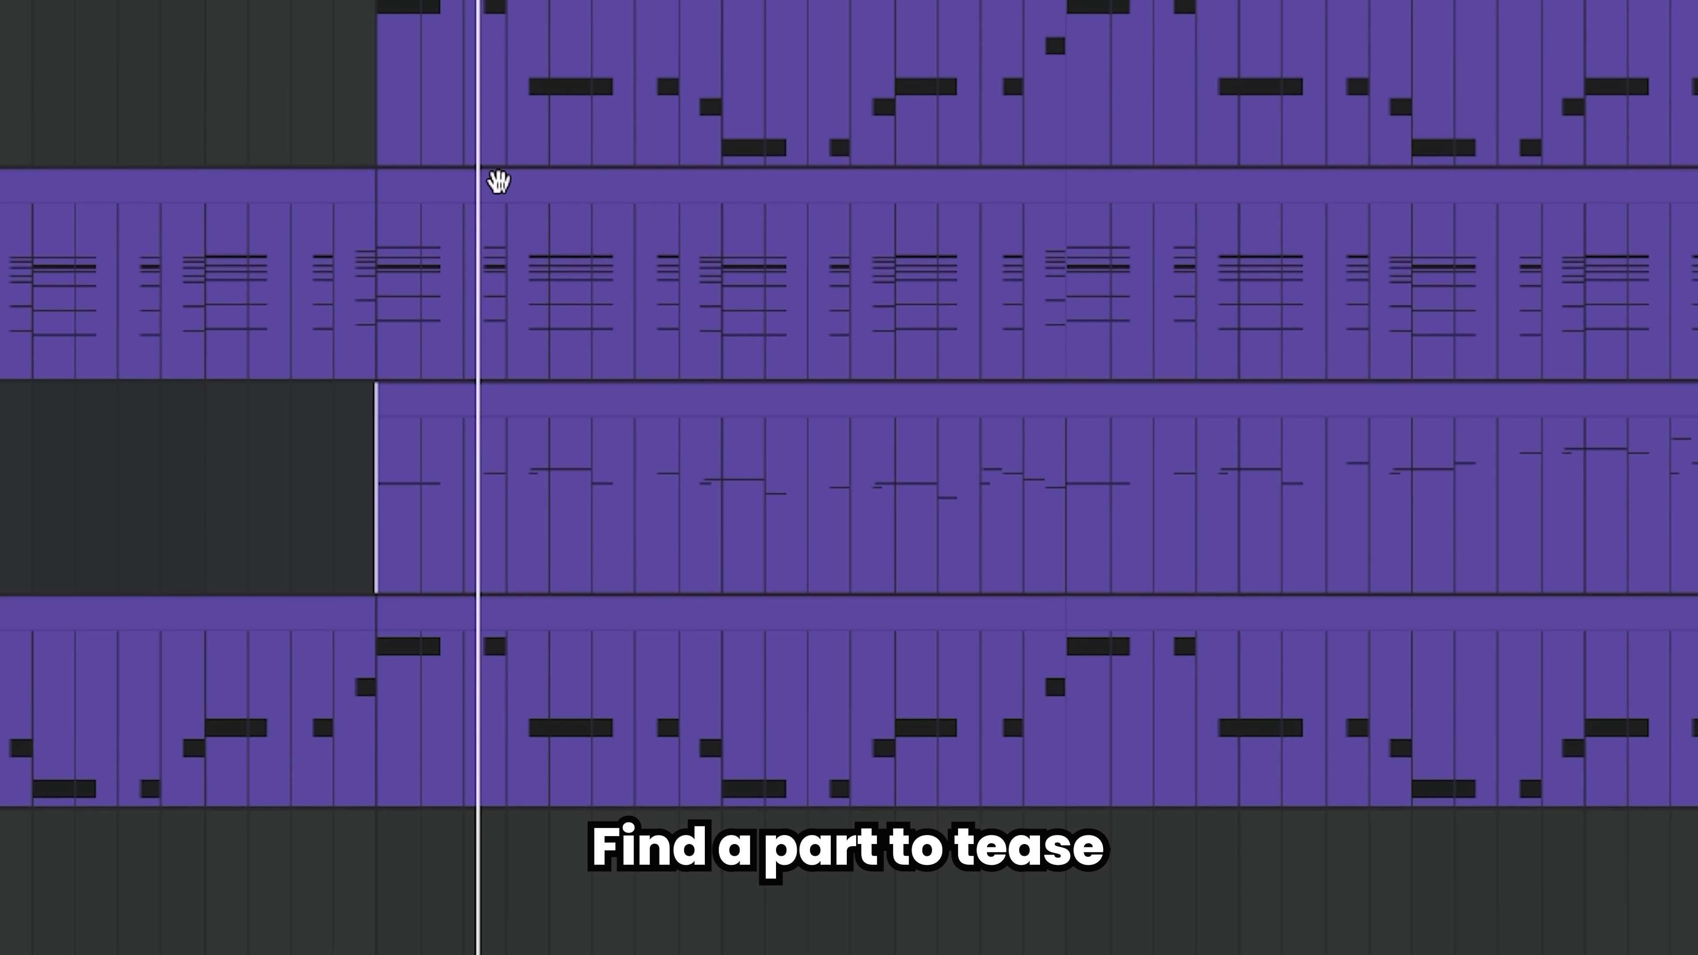
{"action": "left_click_drag", "start_coordinate": [493, 531], "coordinate": [626, 509]}
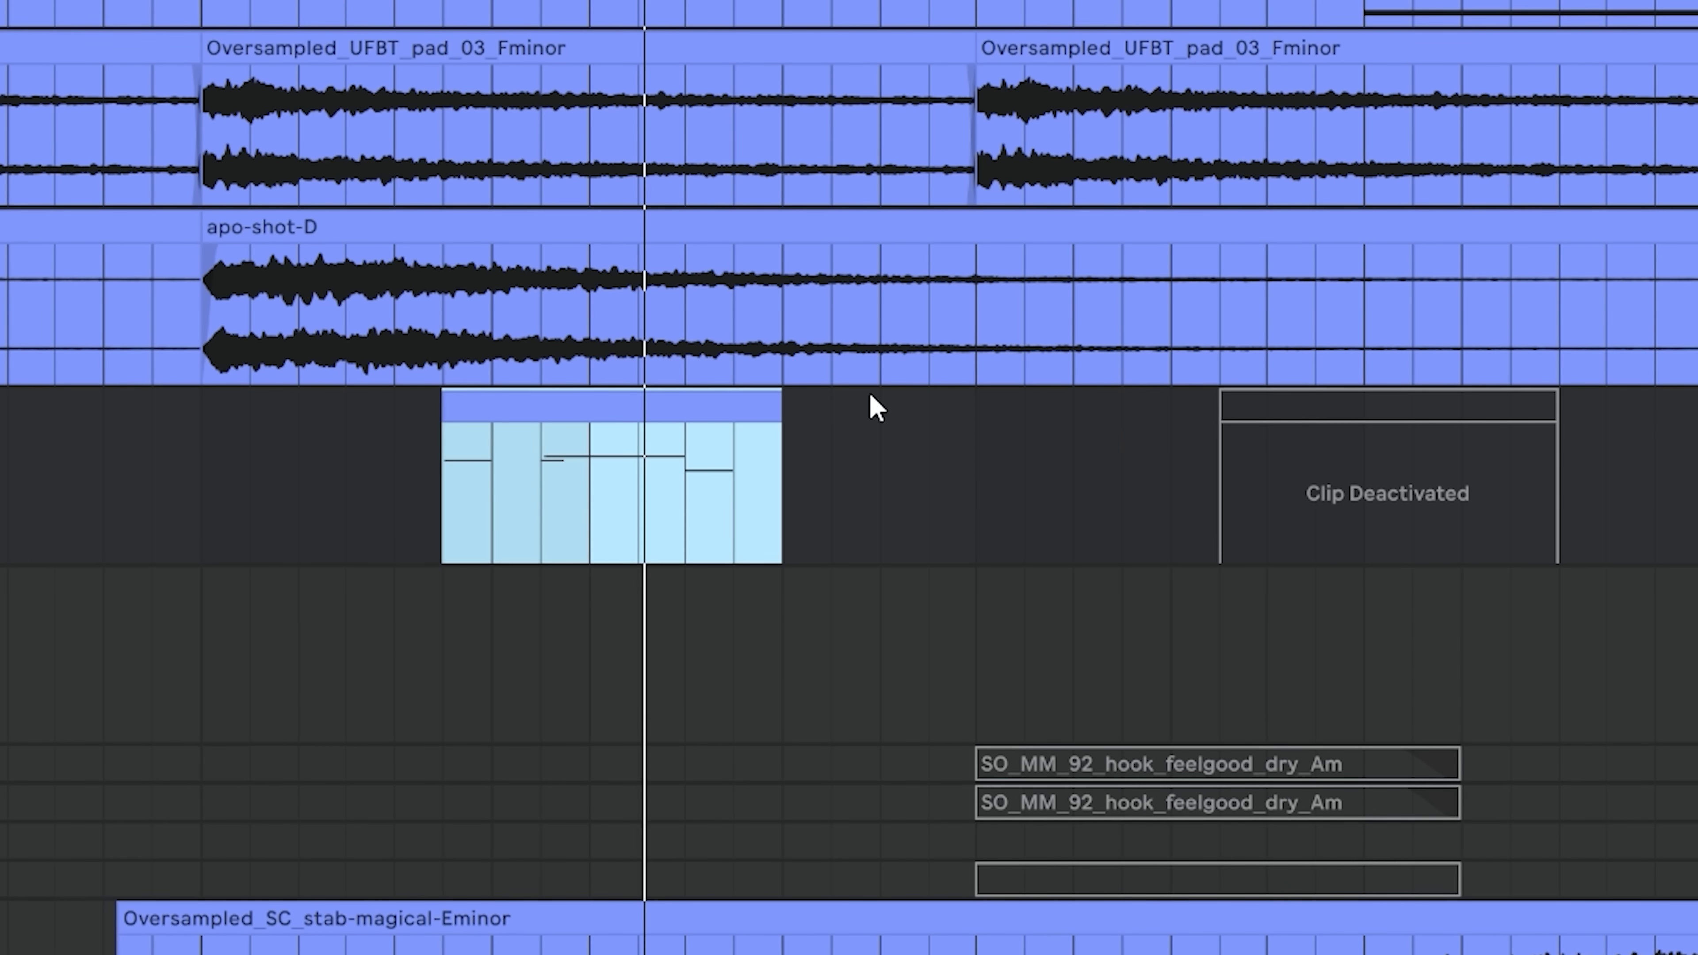
Step: Activate the early copy of the melody clip to tease the later part
{"action": "left_click", "coordinate": [1383, 390]}
{"action": "key", "text": "0"}
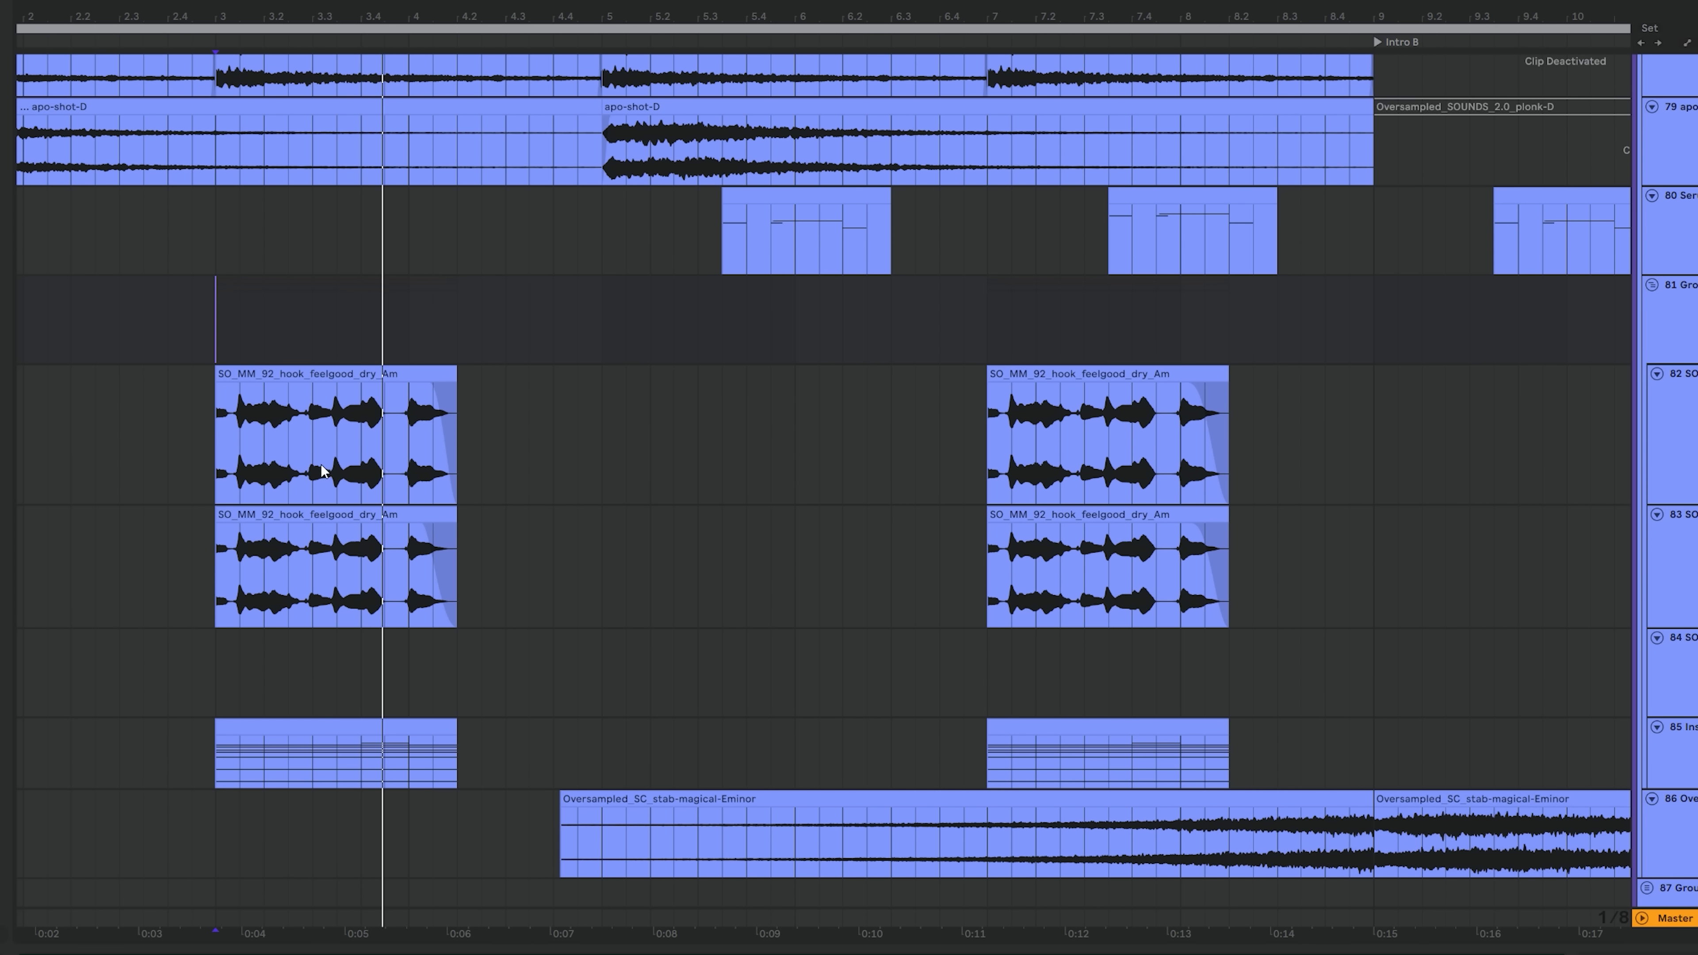
{"action": "key", "text": "ctrl+alt+l"}
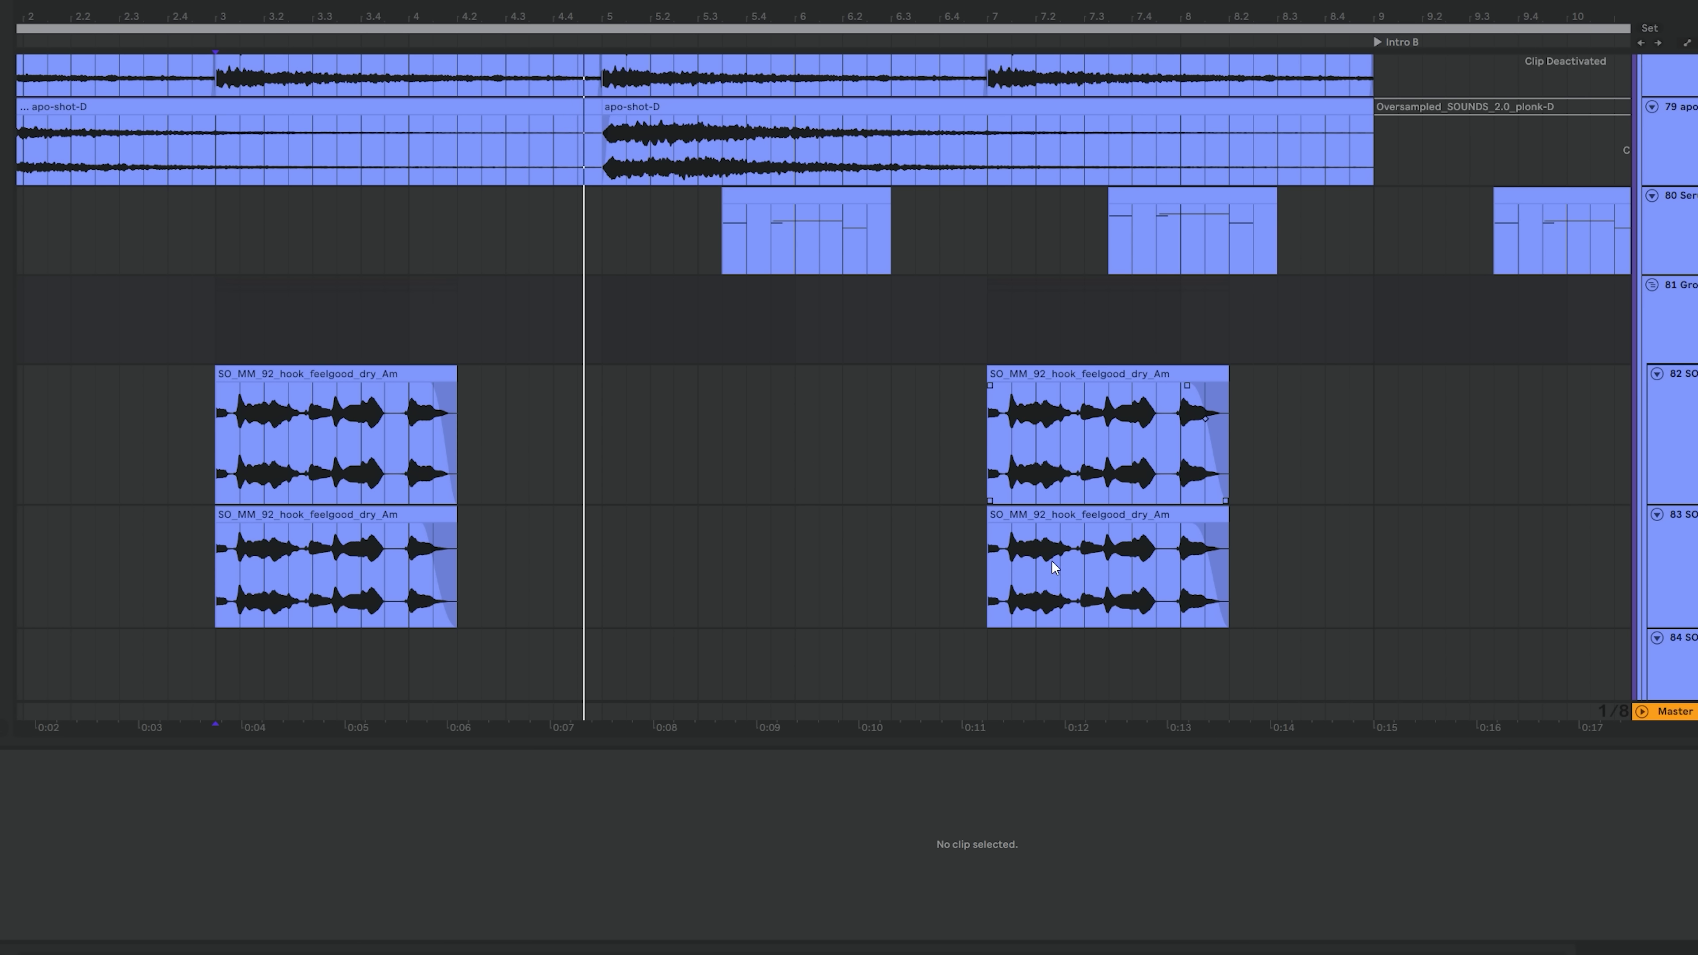
{"action": "left_click", "coordinate": [591, 760]}
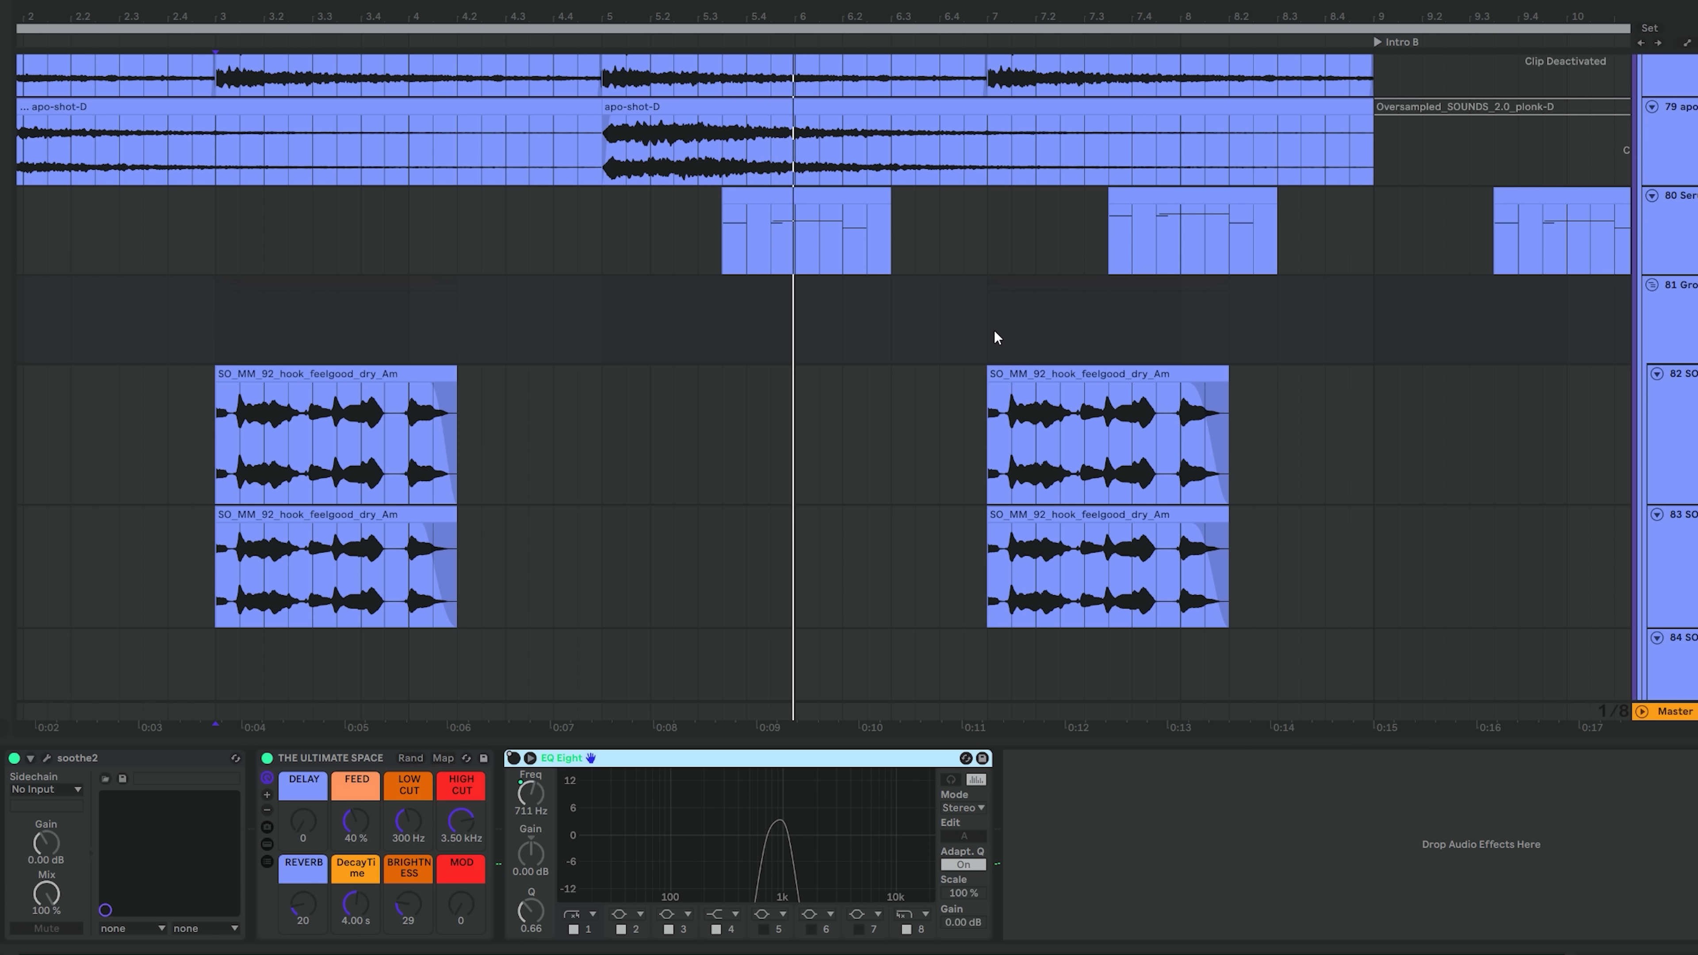
Step: Play the vocal hook clips from their start to preview them
{"action": "left_click", "coordinate": [989, 496]}
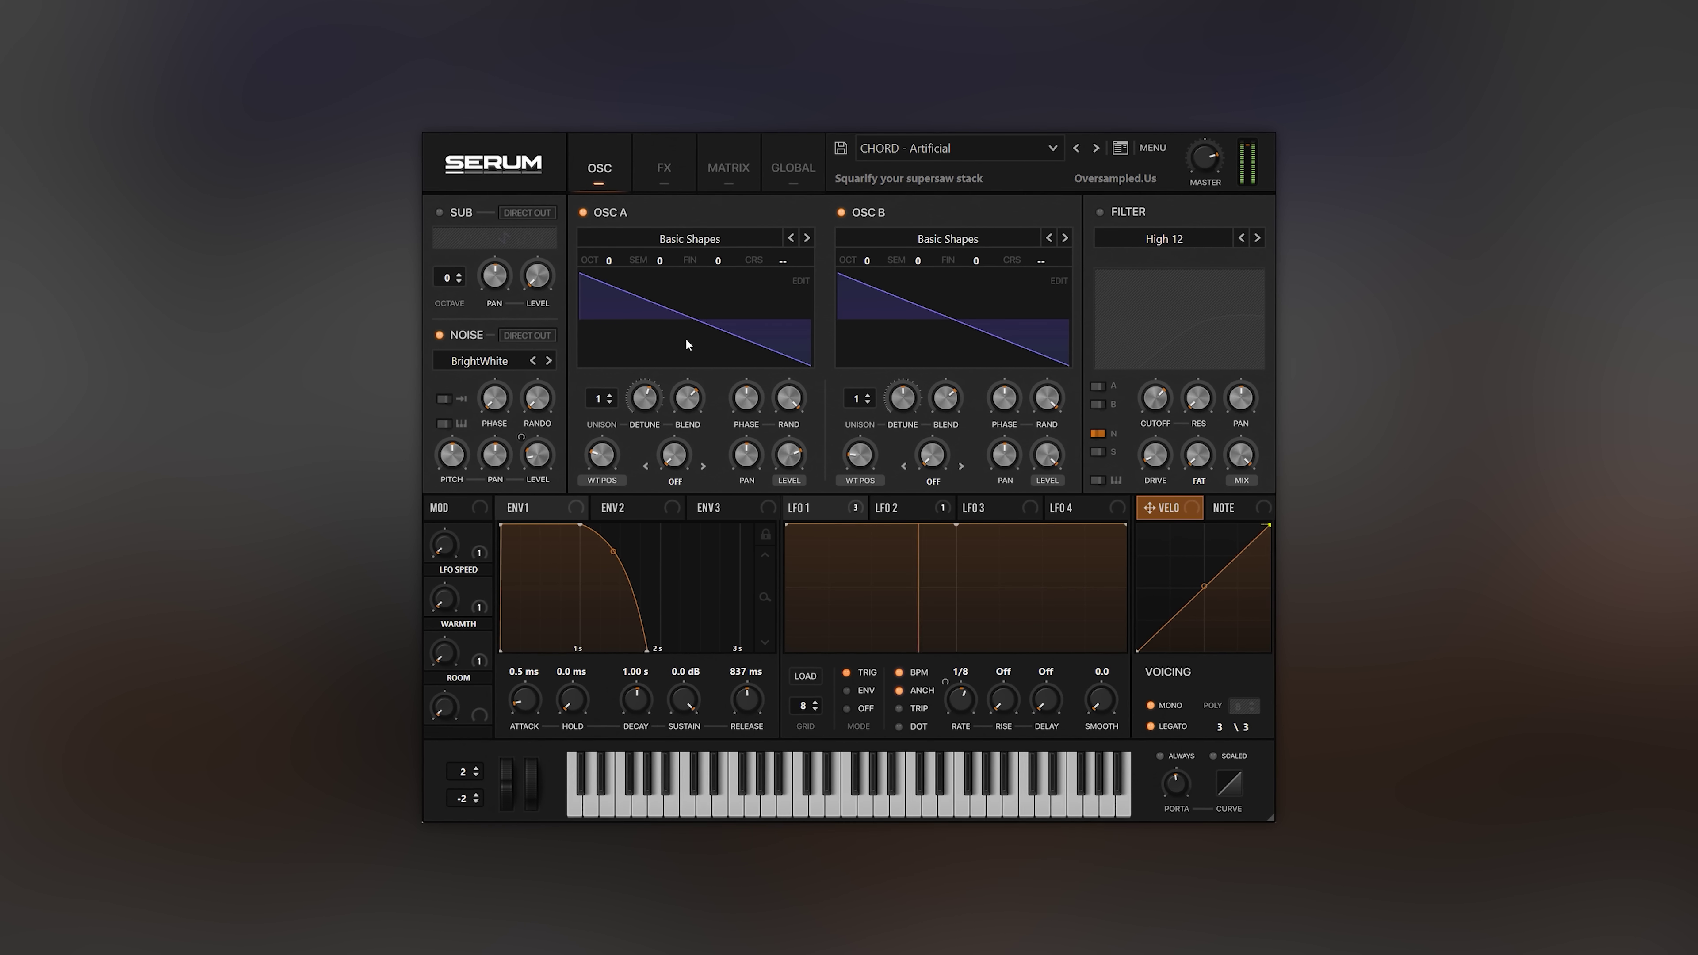
{"action": "left_click", "coordinate": [1125, 212]}
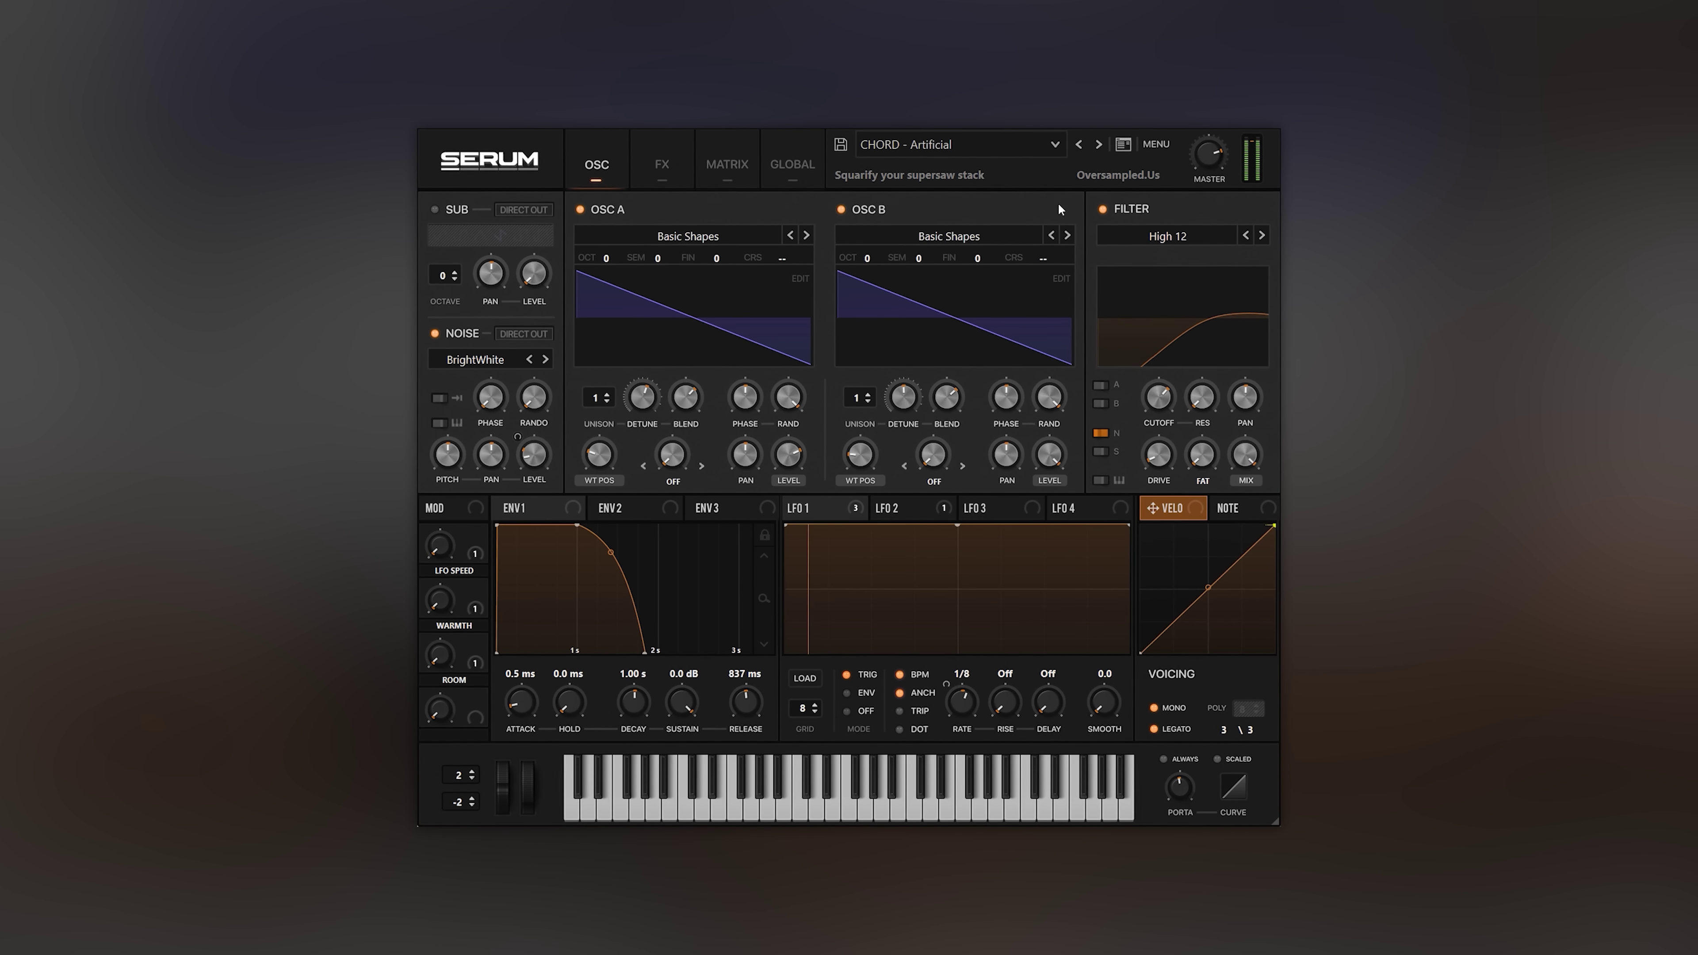
Step: Switch on Serum's Phaser, Chorus and Distortion modules in the FX section
{"action": "left_click", "coordinate": [662, 164]}
{"action": "left_click", "coordinate": [442, 241]}
{"action": "left_click", "coordinate": [442, 270]}
{"action": "left_click", "coordinate": [441, 300]}
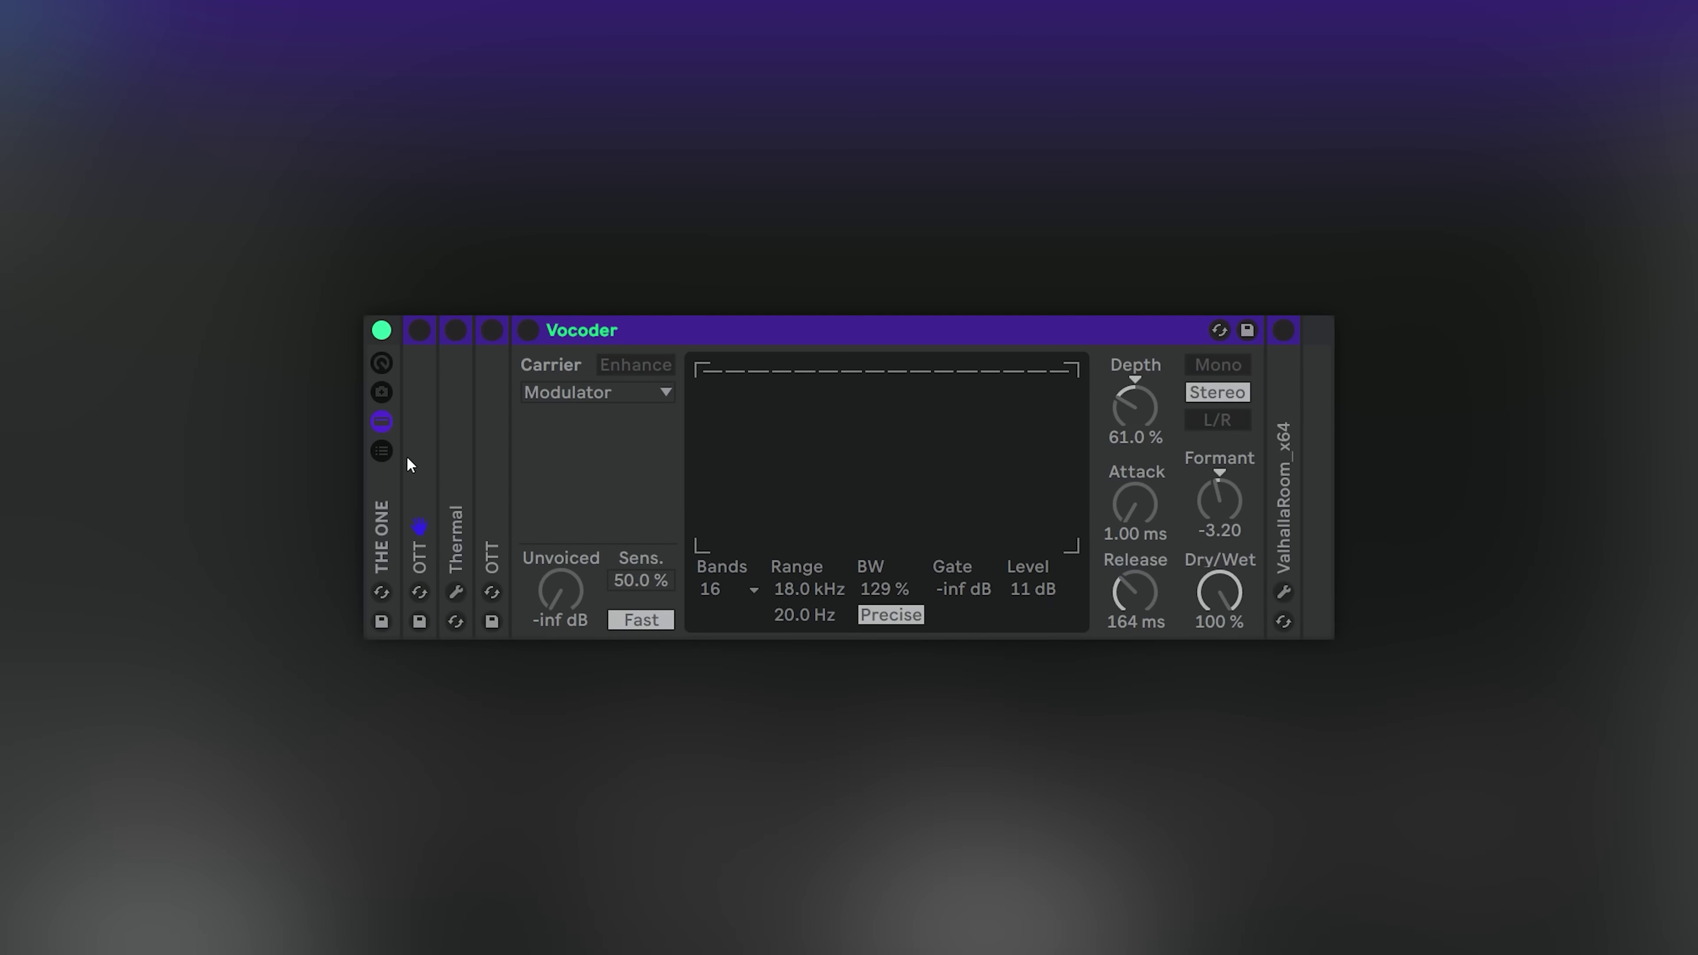
Step: Switch on the first OTT, the Thermal device and the second OTT
{"action": "left_click", "coordinate": [455, 330]}
{"action": "left_click", "coordinate": [420, 330]}
{"action": "left_click", "coordinate": [491, 330]}
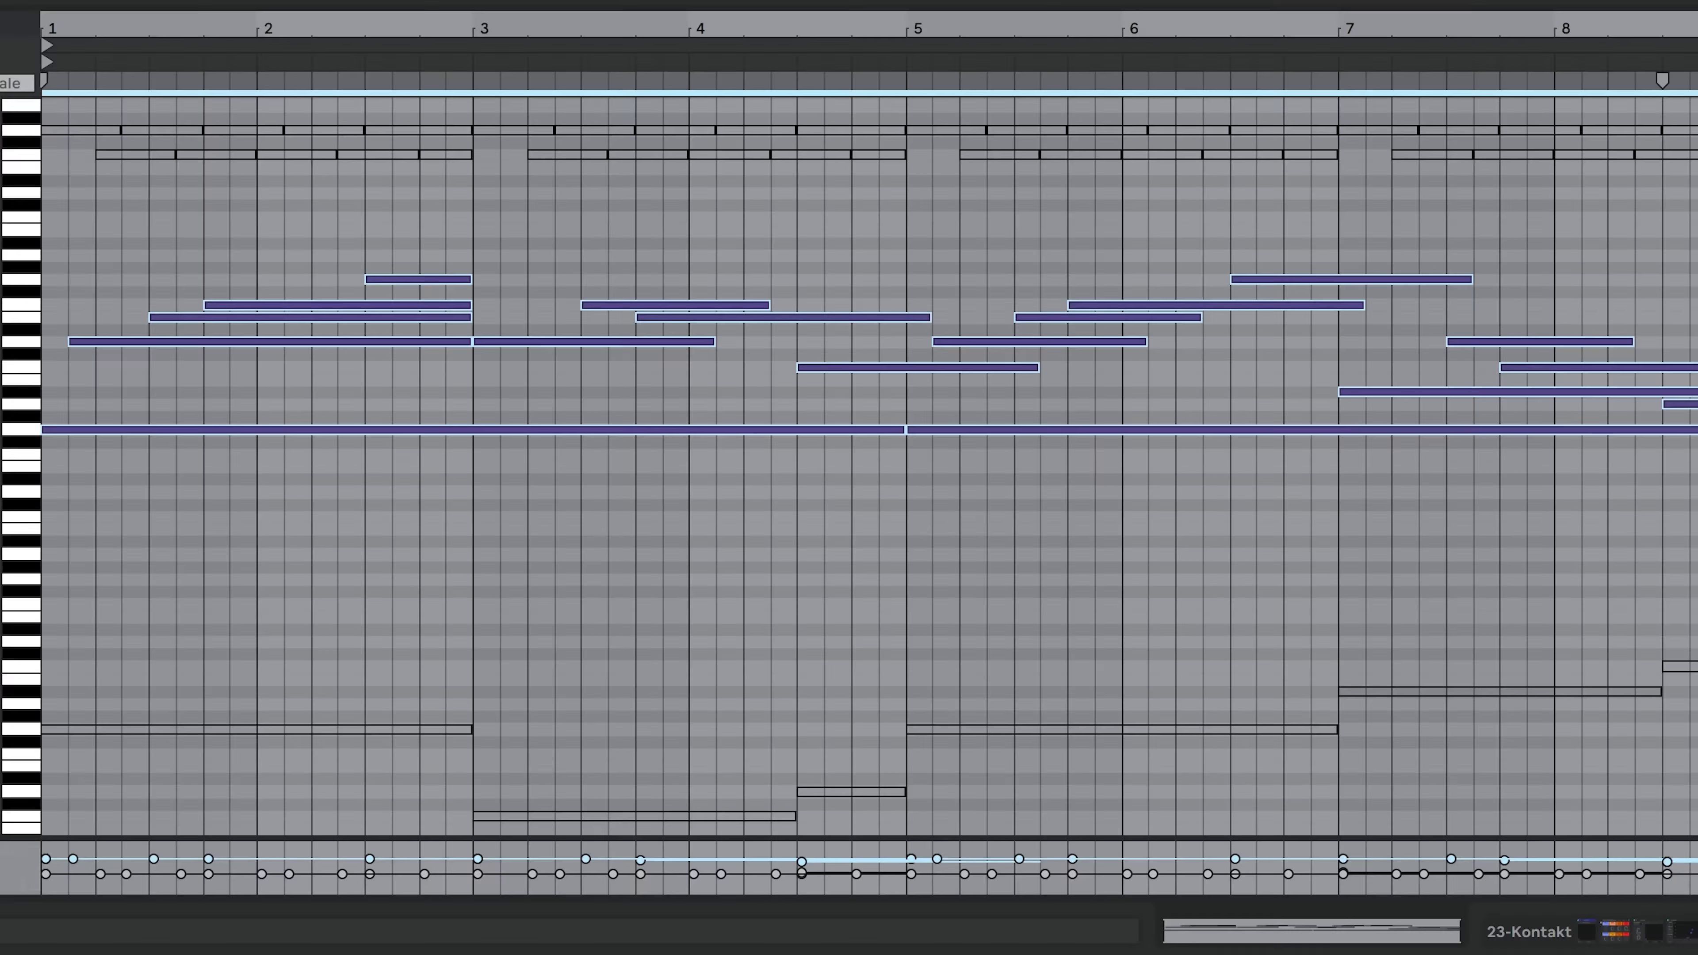
{"action": "key", "text": "space"}
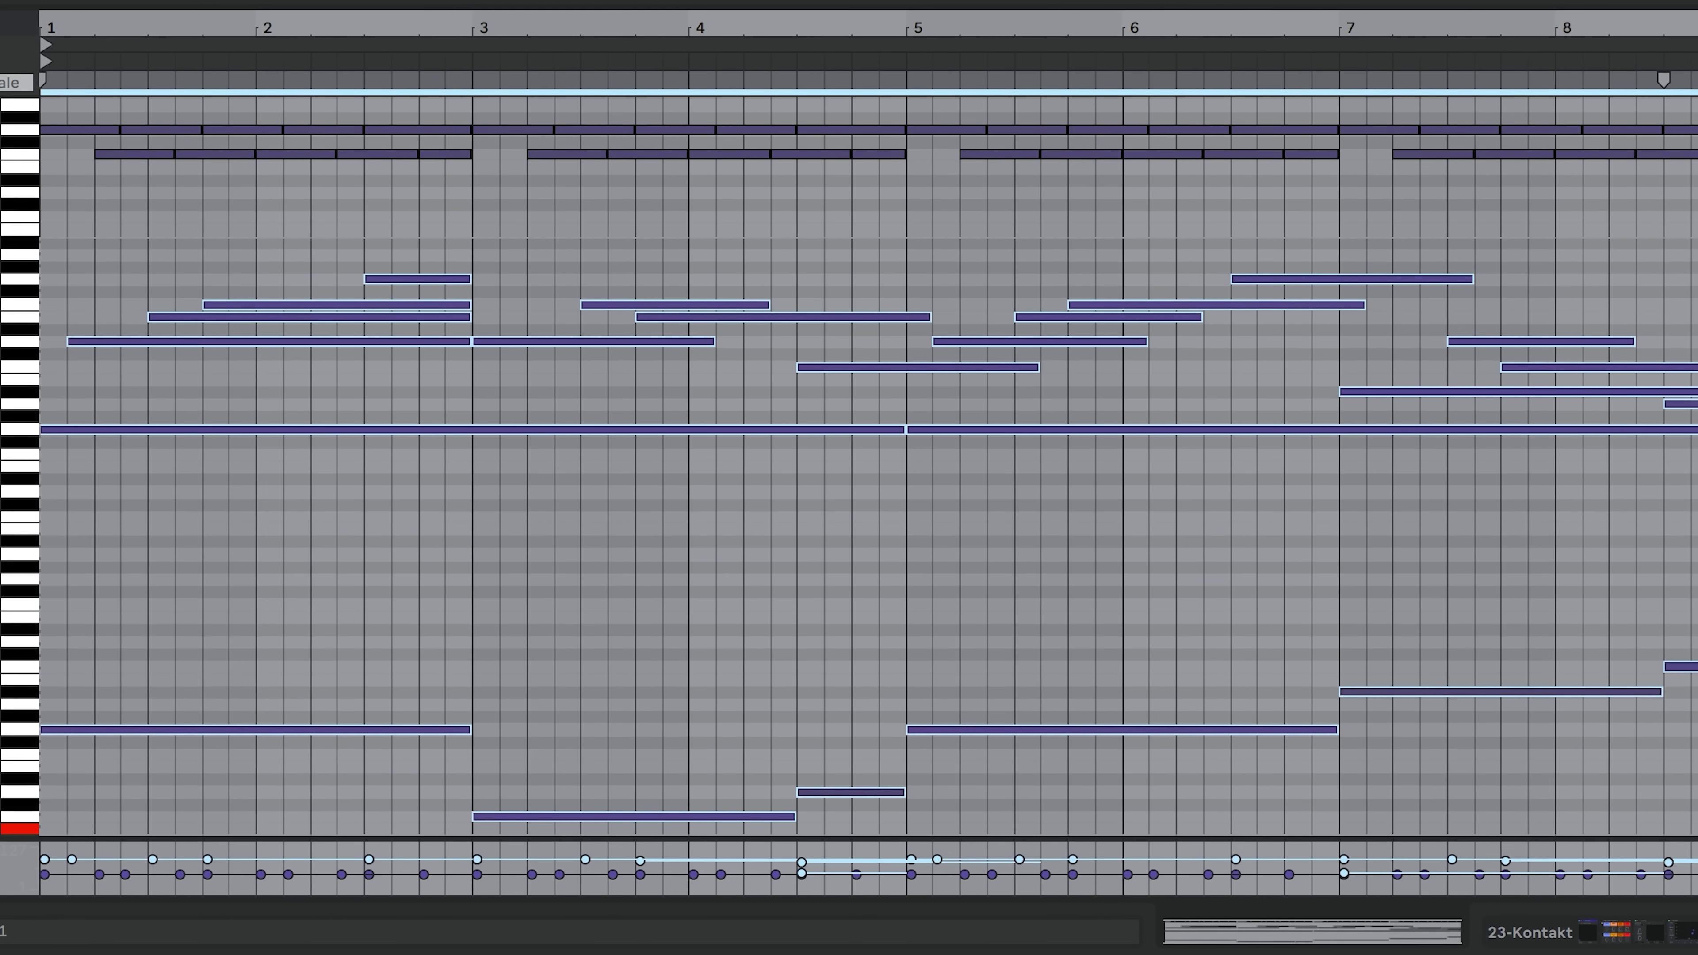
{"action": "key", "text": "ctrl+a"}
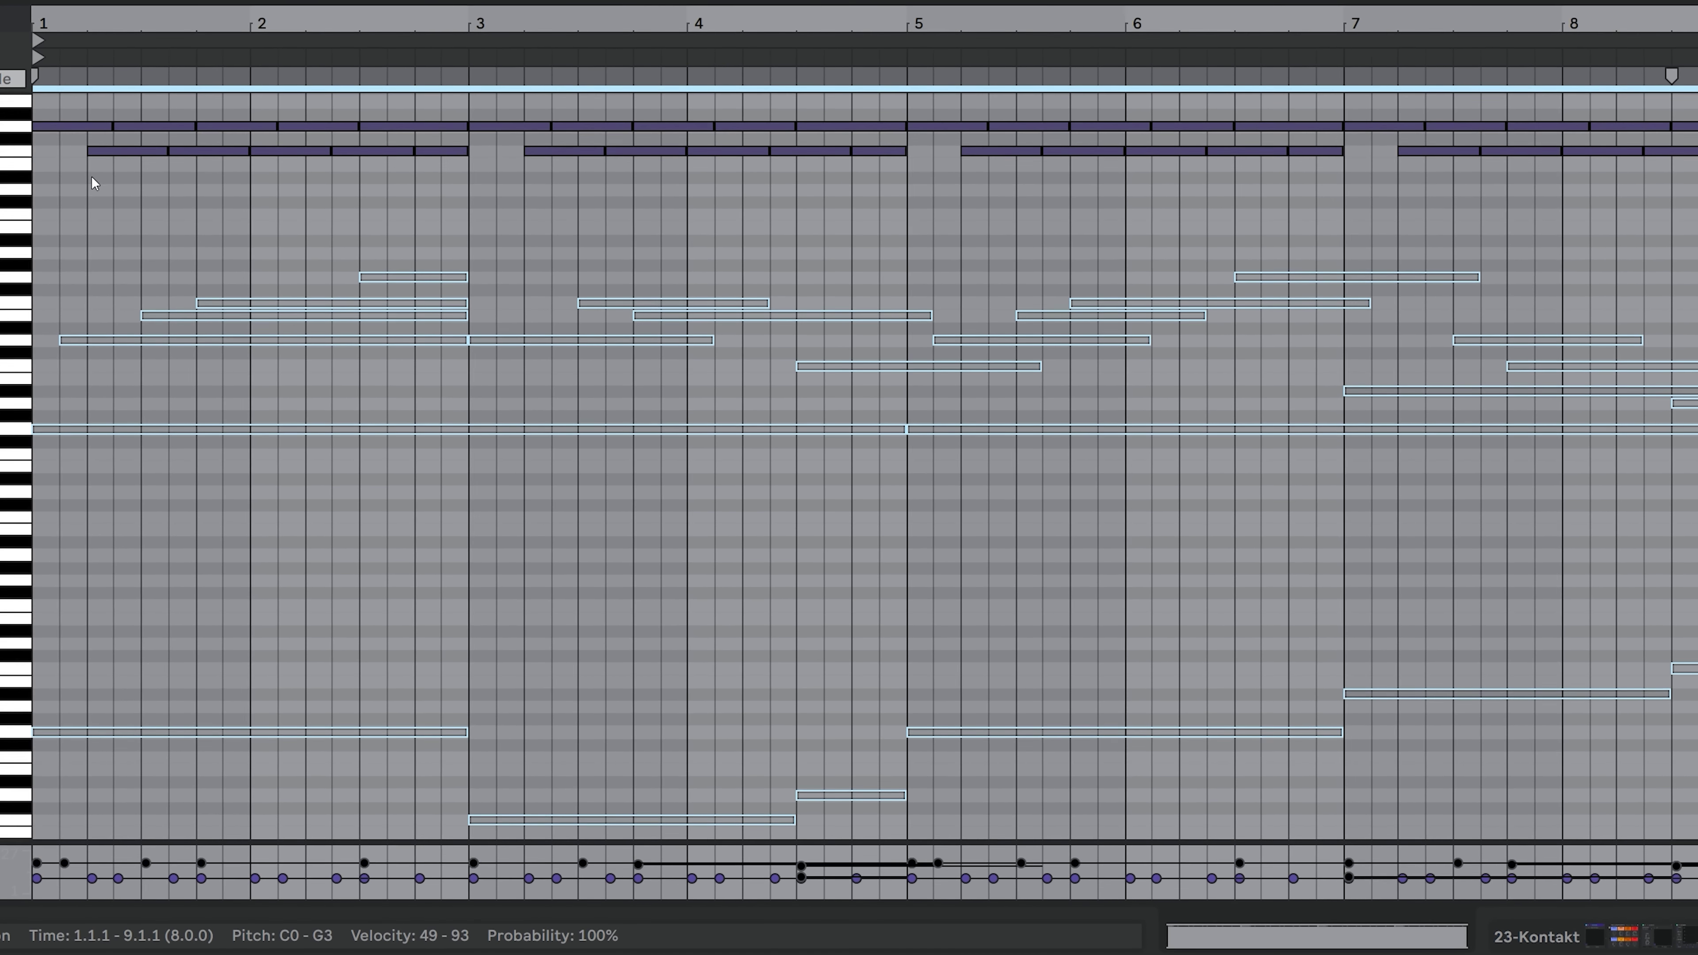
{"action": "left_click", "coordinate": [32, 174]}
{"action": "key", "text": "space"}
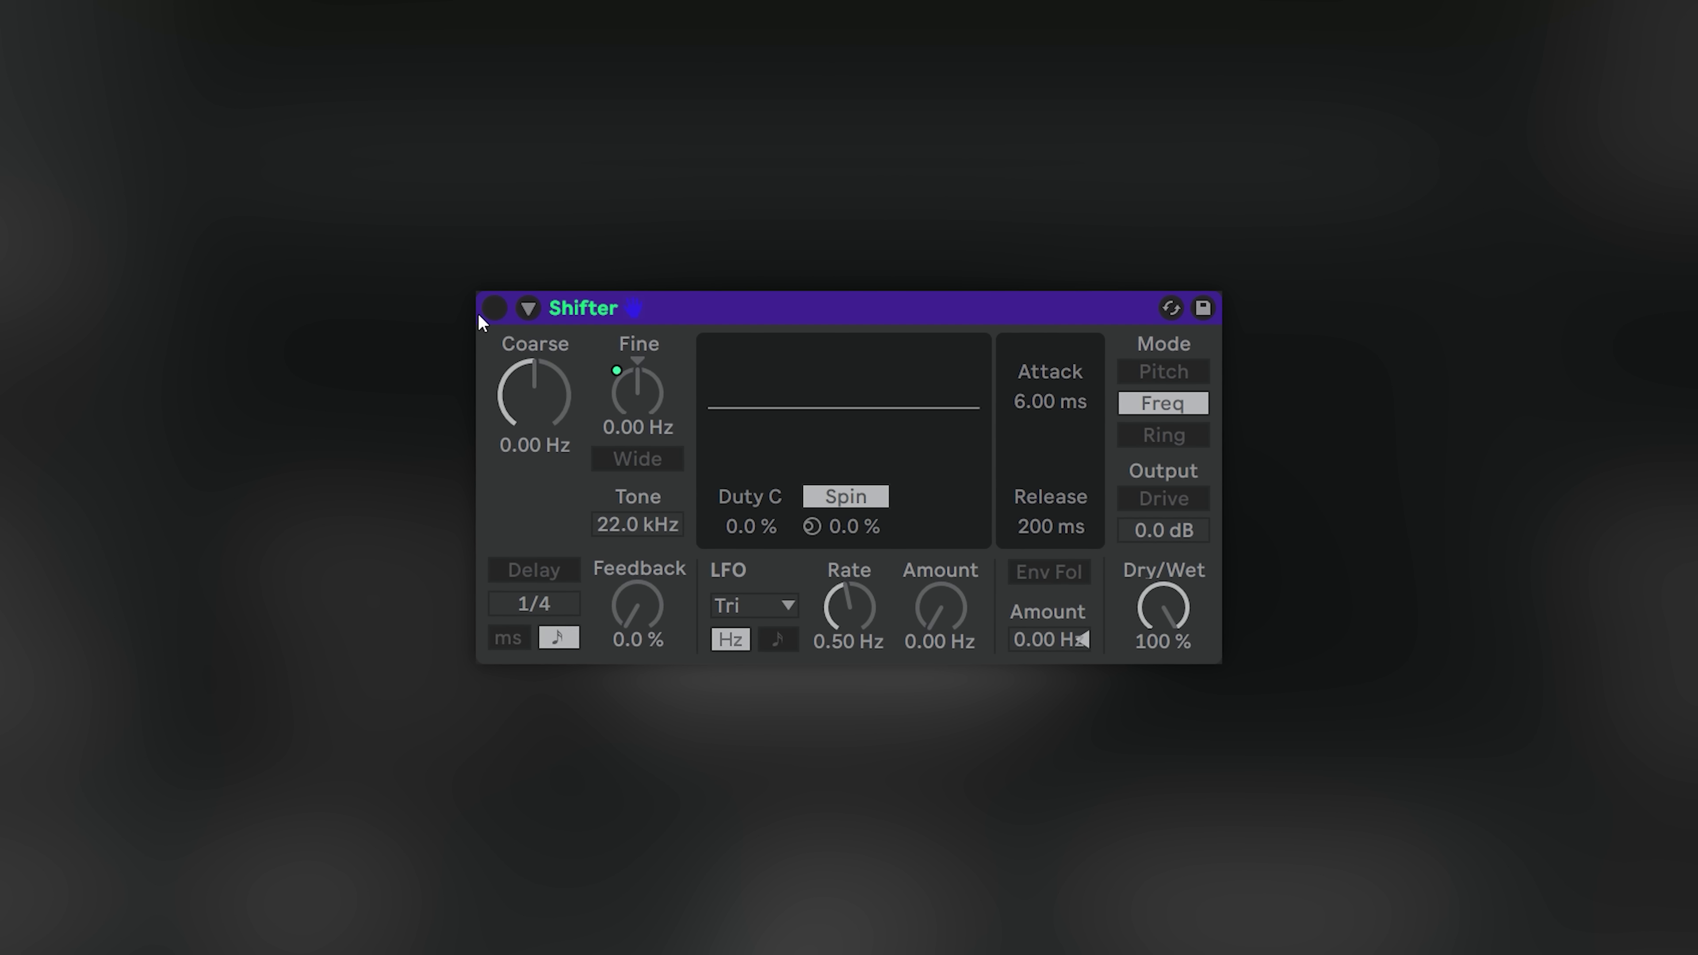
Step: Switch on the Shifter device in the Audio 20 effect chain
{"action": "left_click", "coordinate": [496, 309]}
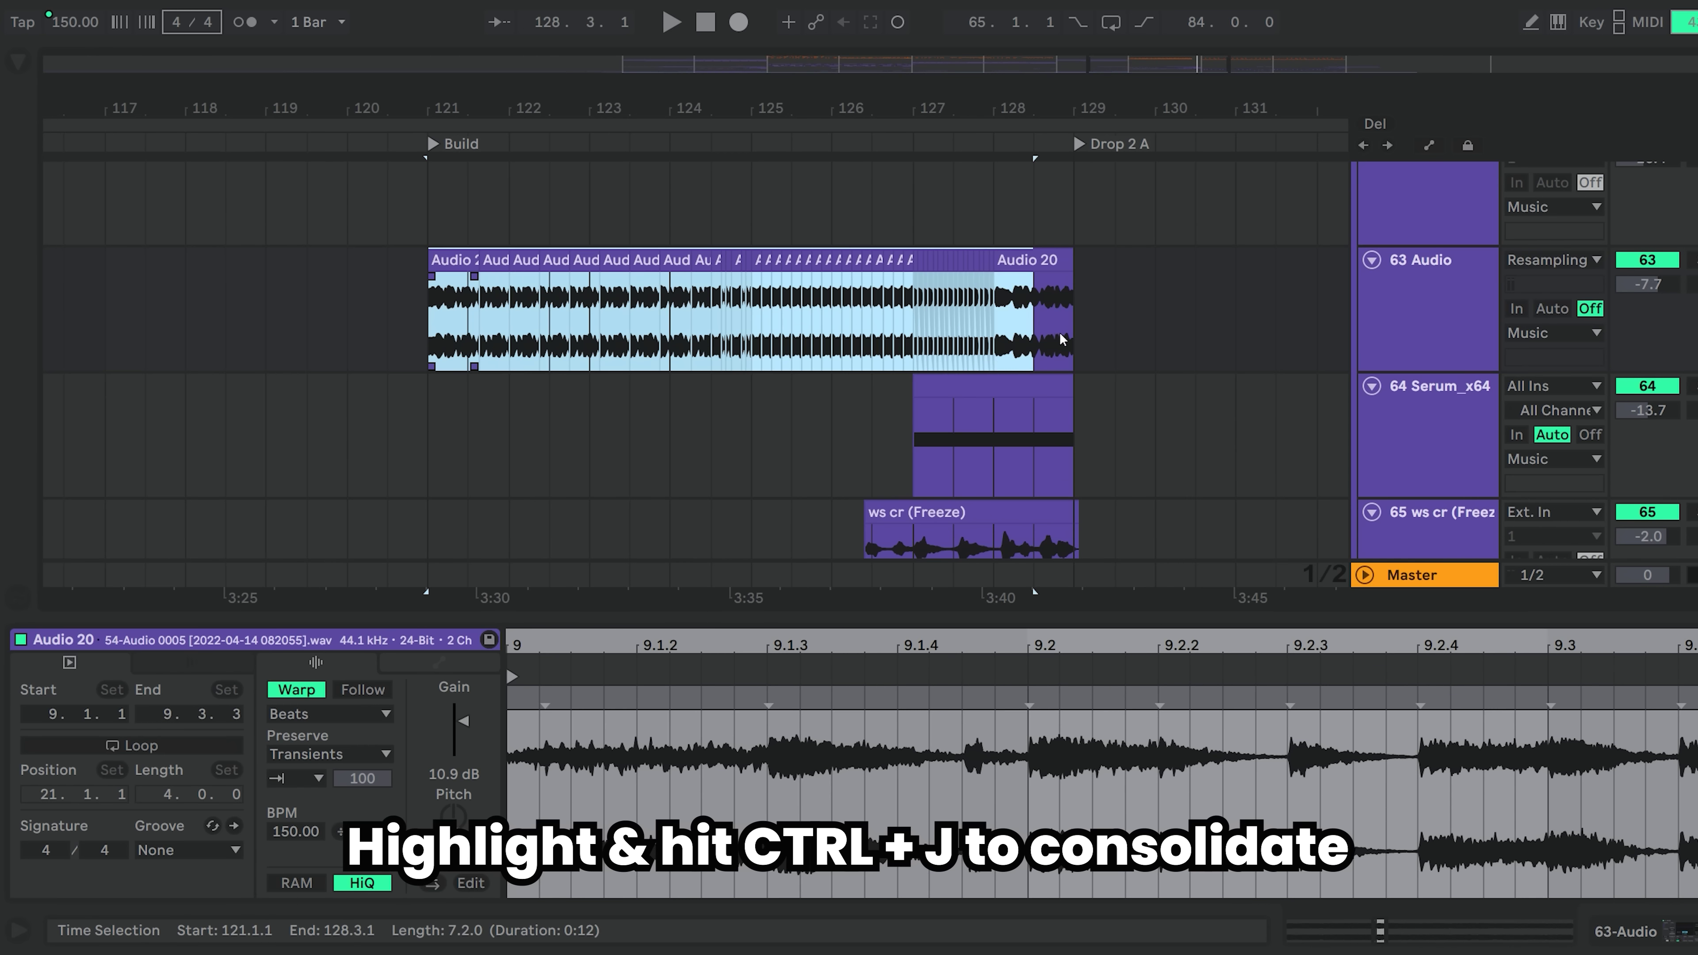
Step: Consolidate the Audio 20 clips into one clip warped in Complex Pro
{"action": "key", "text": "ctrl+j"}
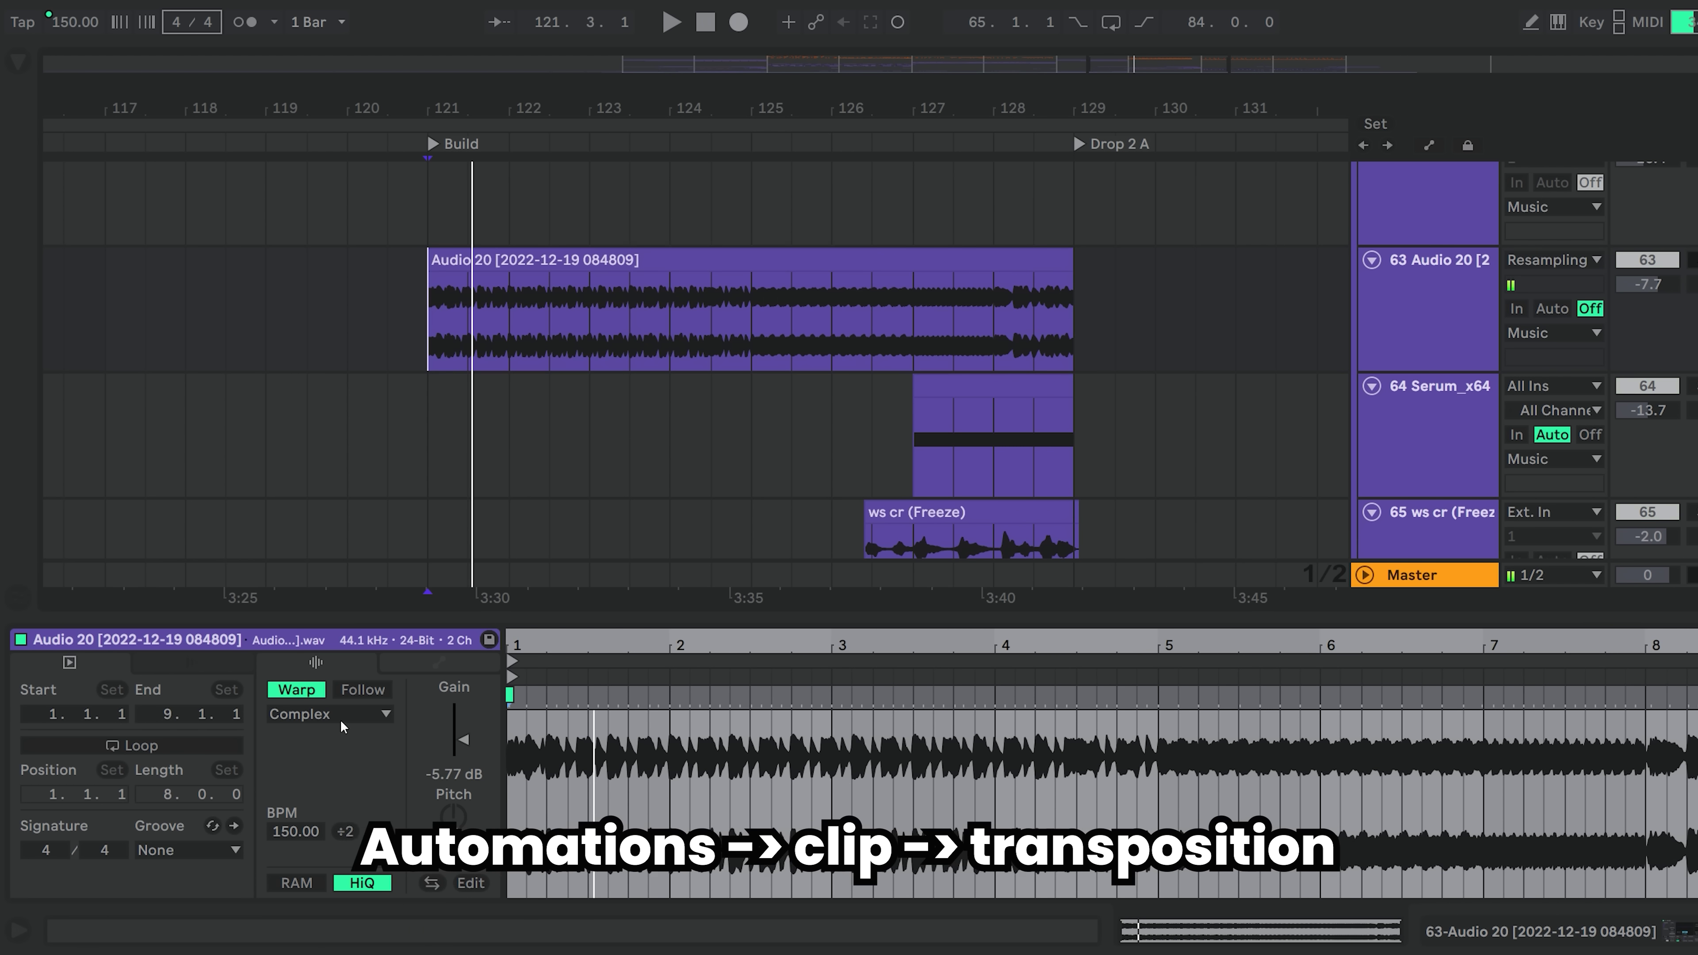
{"action": "left_click", "coordinate": [329, 714]}
{"action": "left_click", "coordinate": [301, 844]}
Step: Show the clip's Transposition envelope and play the 0 to +12 pitch rise
{"action": "left_click", "coordinate": [438, 662]}
{"action": "left_click", "coordinate": [322, 714]}
{"action": "left_click", "coordinate": [294, 736]}
{"action": "left_click", "coordinate": [435, 714]}
{"action": "left_click", "coordinate": [449, 756]}
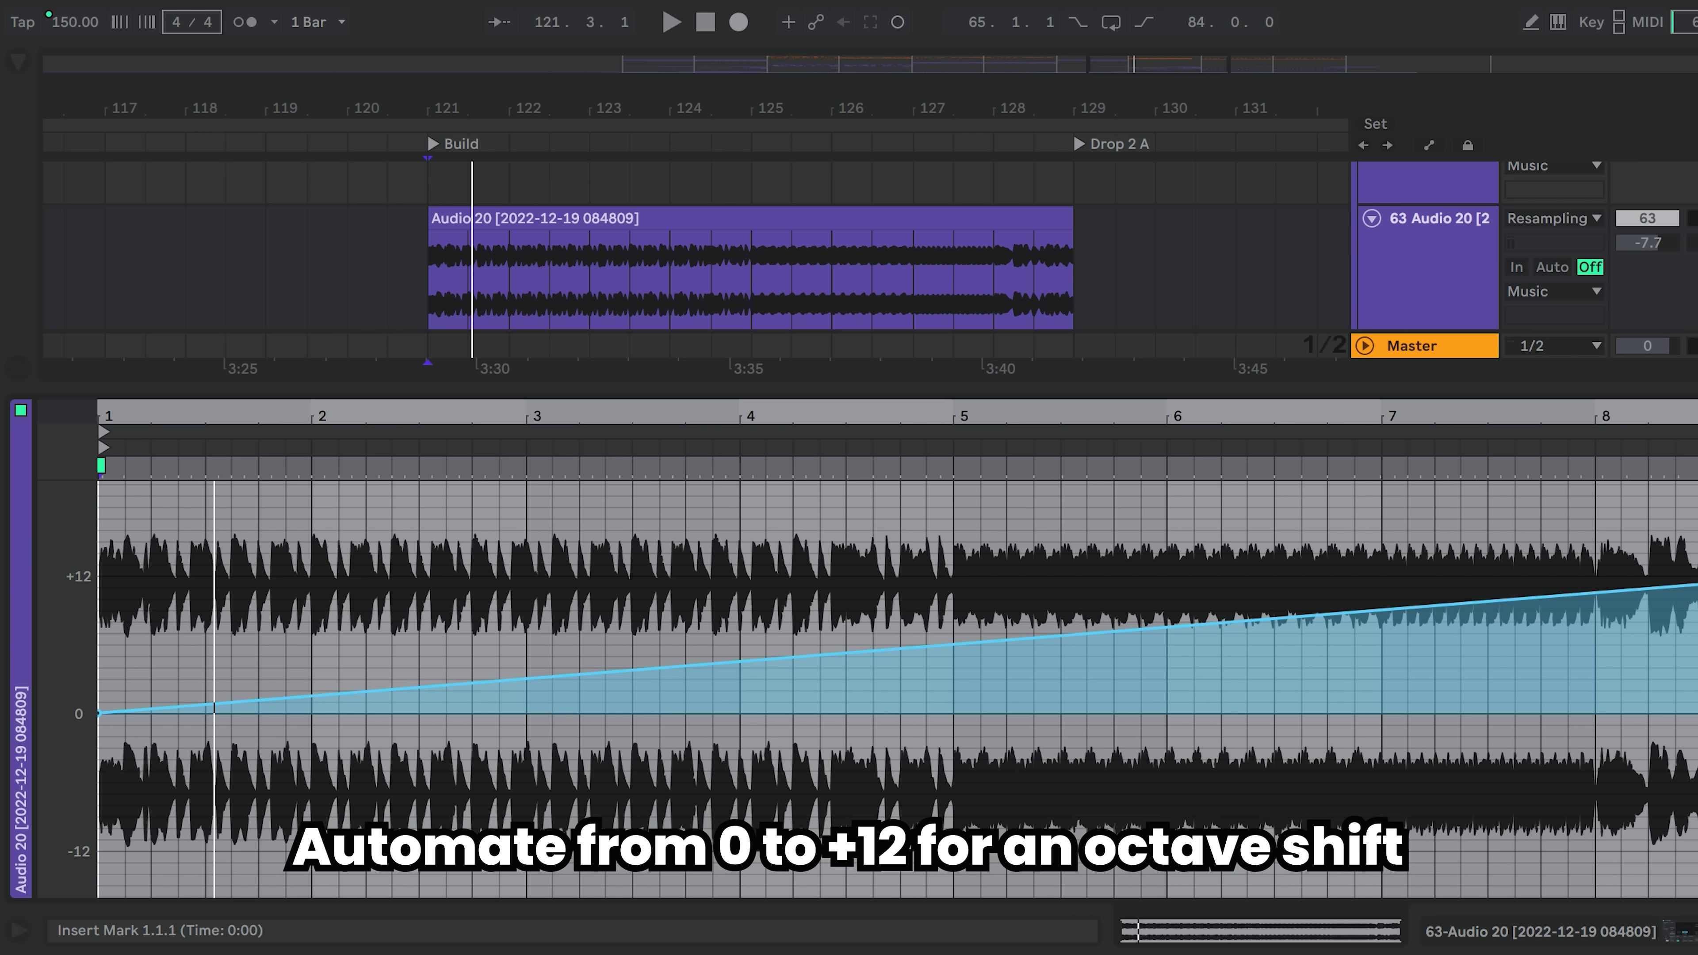
{"action": "key", "text": "space"}
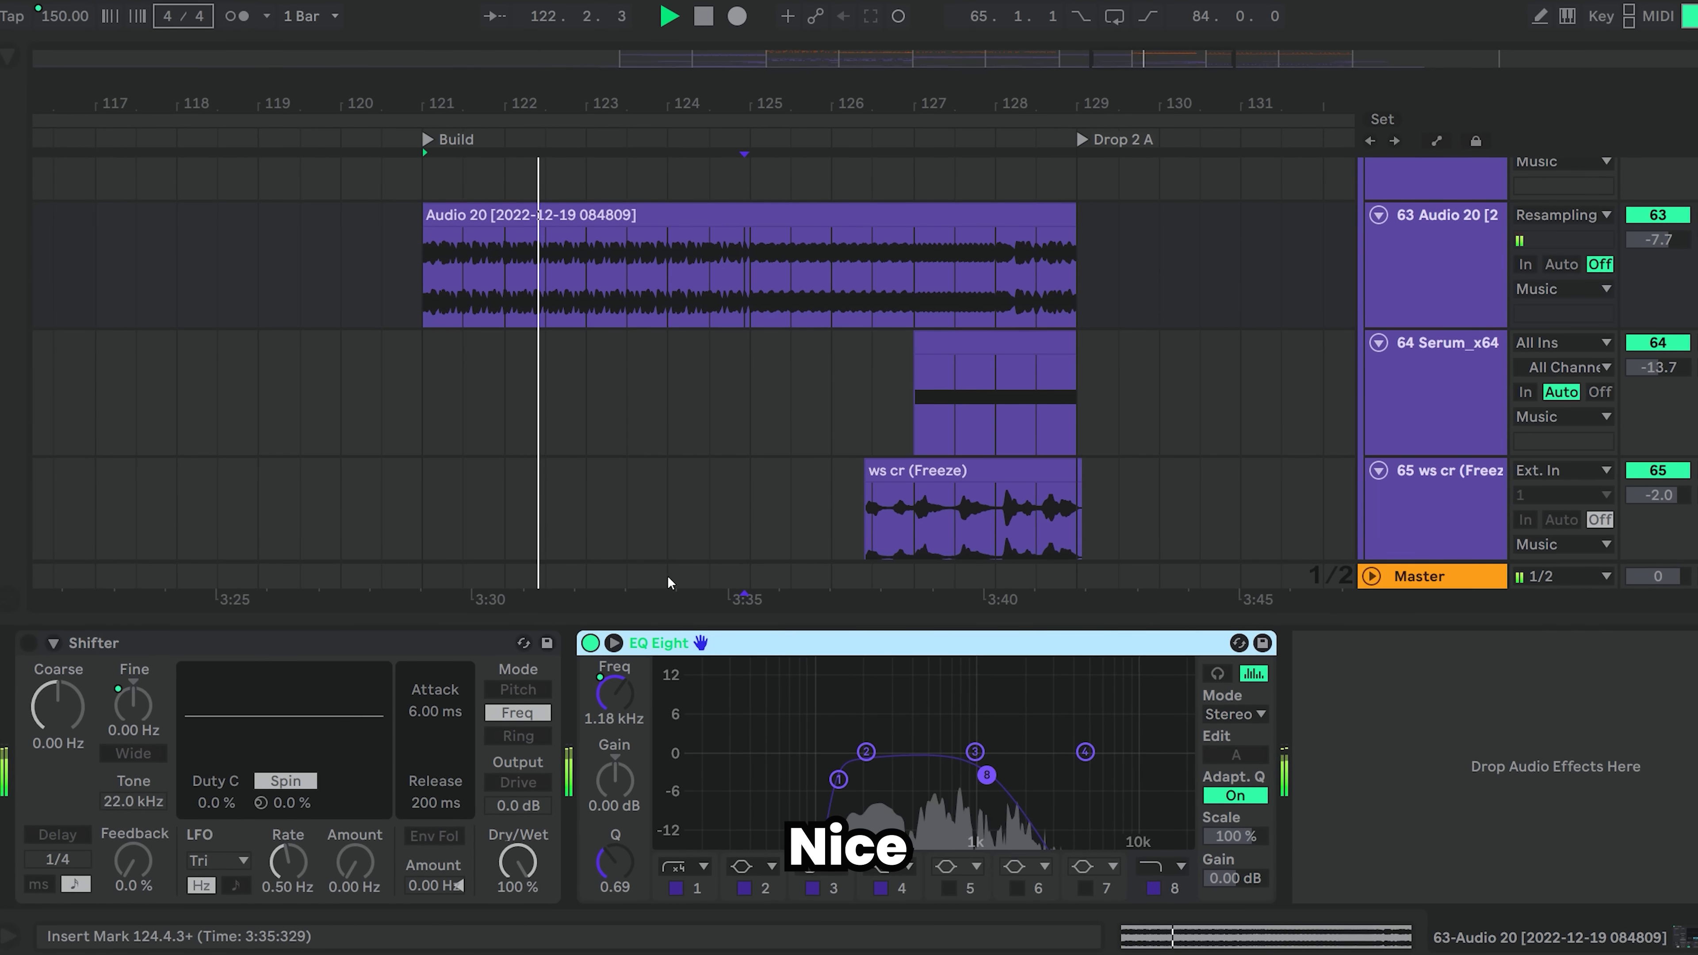
Step: Set the insert point at bar 123
{"action": "left_click", "coordinate": [586, 220]}
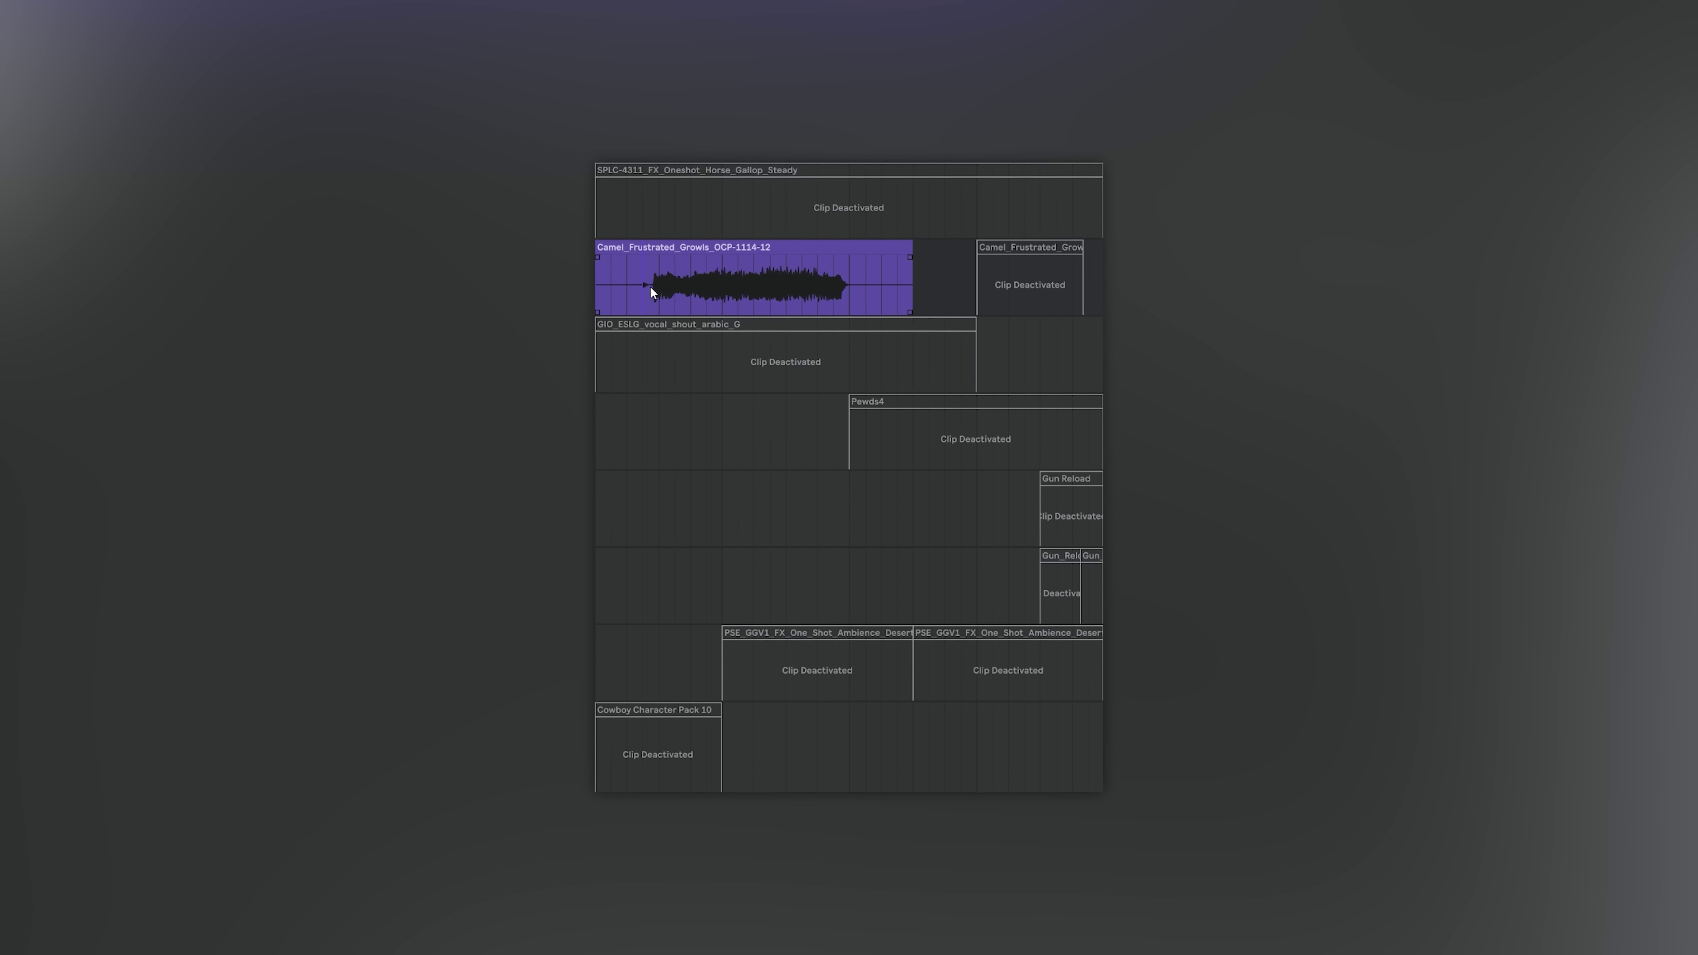
{"action": "left_click", "coordinate": [652, 292]}
{"action": "key", "text": "0"}
{"action": "key", "text": "Up"}
{"action": "key", "text": "0"}
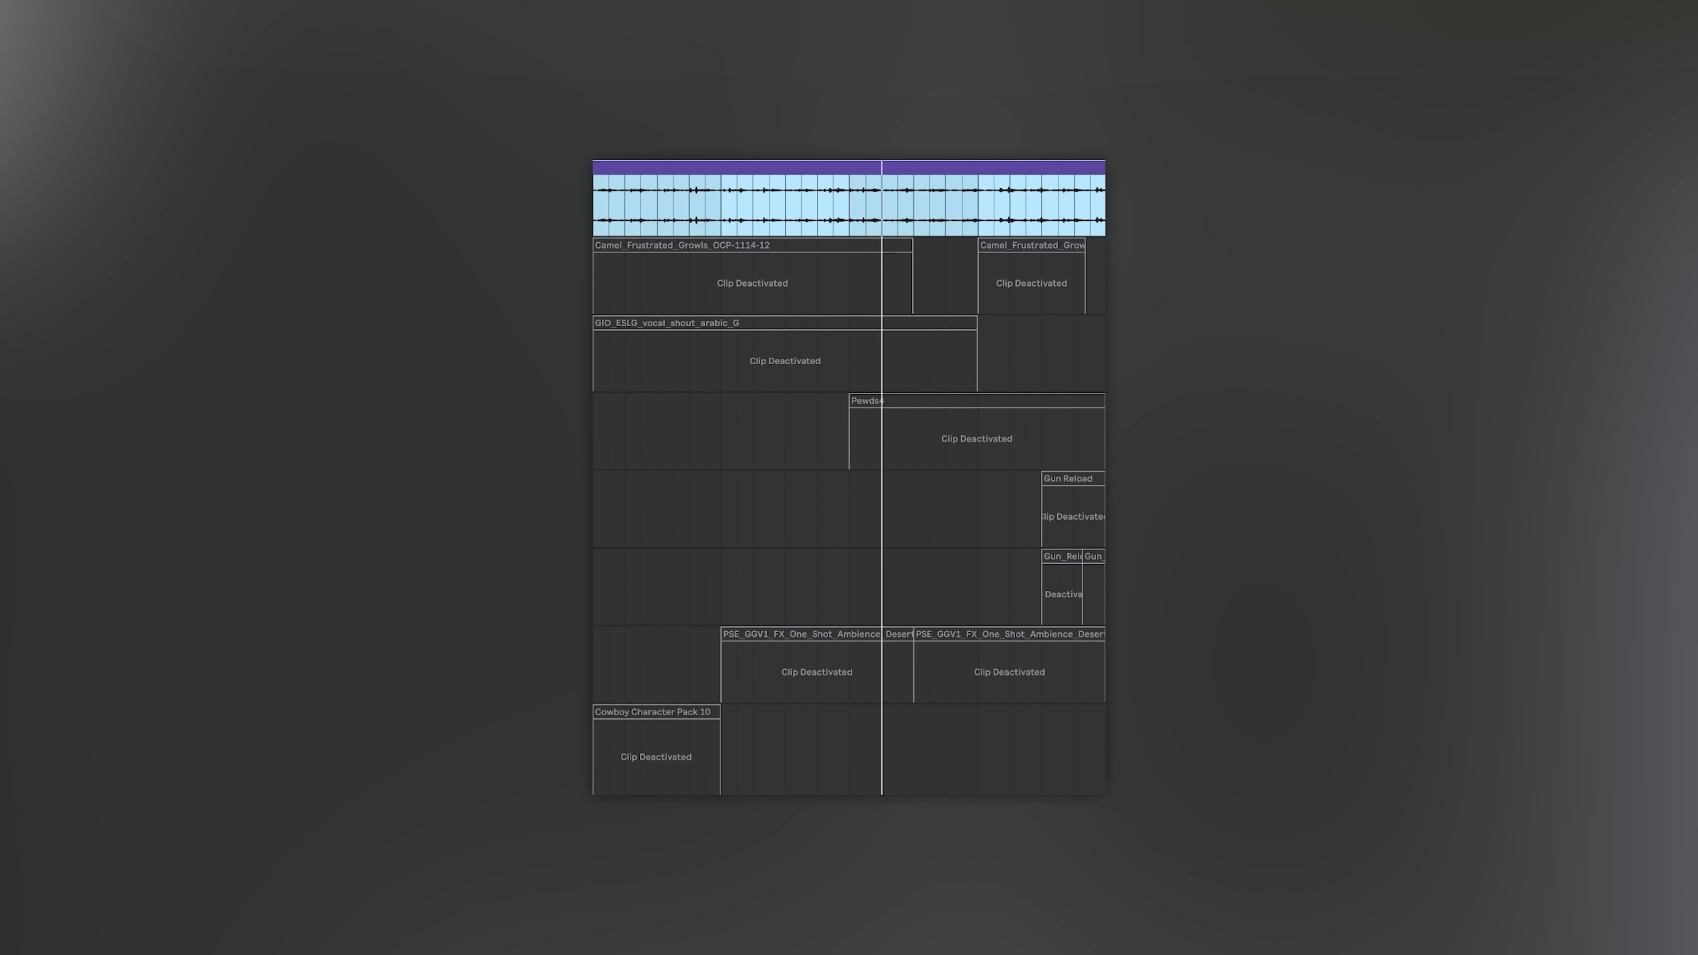
Step: Step down through the stacked sound-effect clips to change which are active
{"action": "key", "text": "Down"}
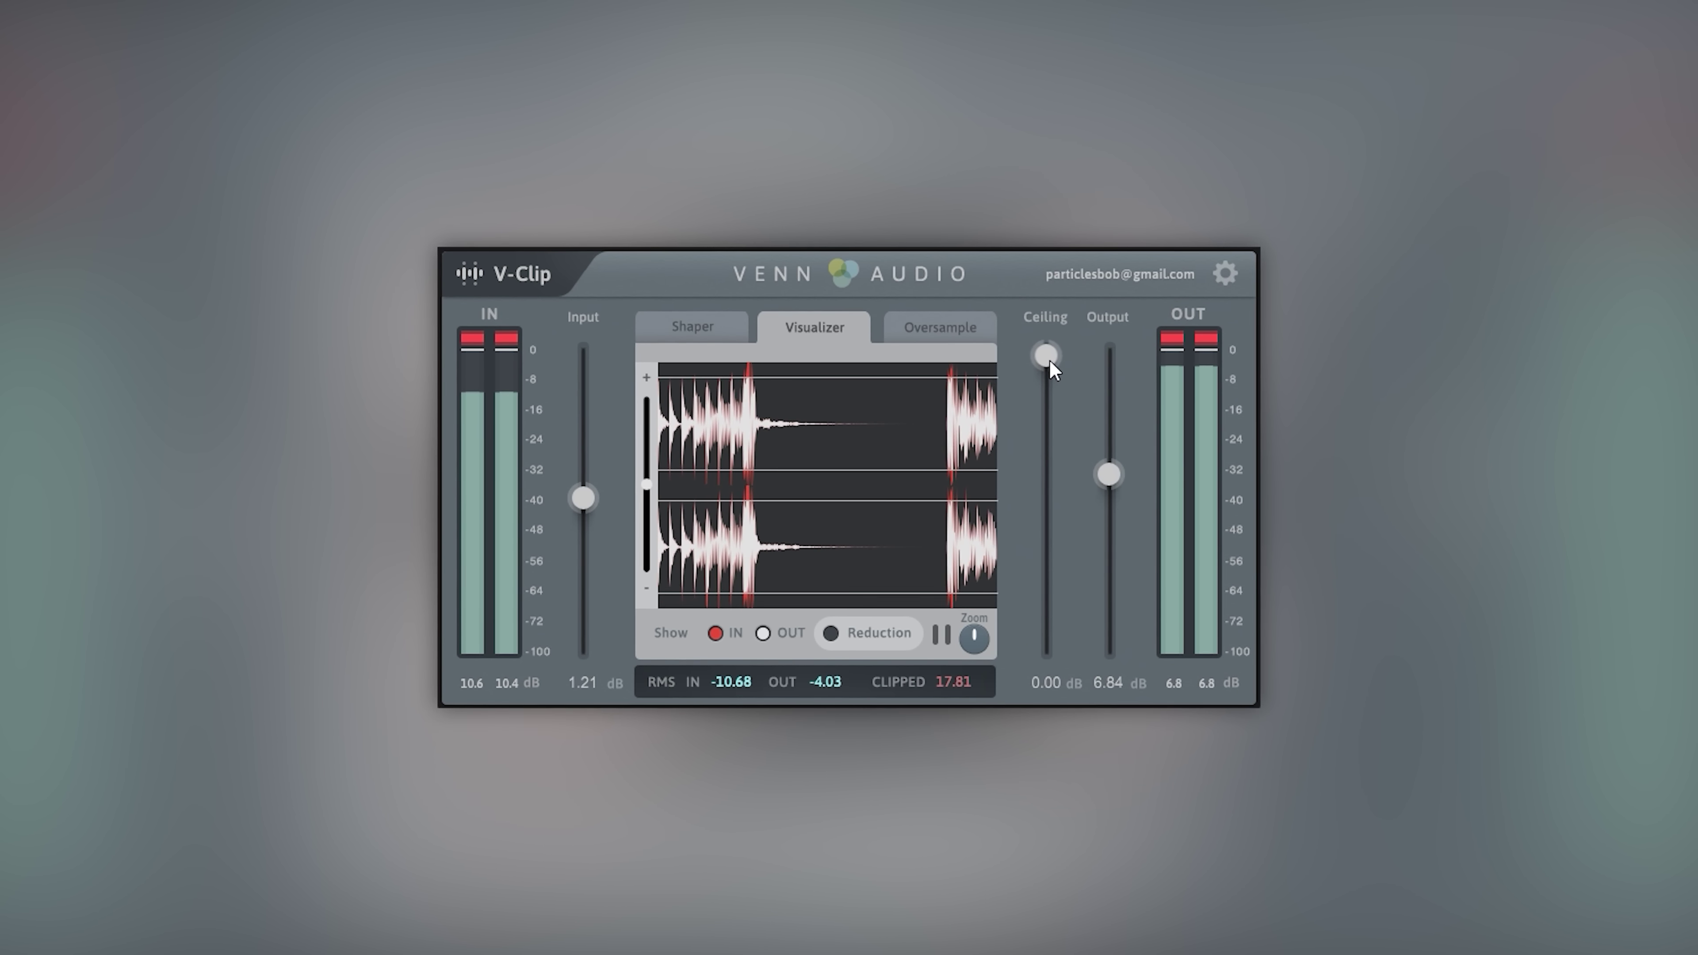
Step: Lower the V-Clip ceiling to -6.23 dB for heavier clipping
{"action": "left_click_drag", "start_coordinate": [1050, 376], "coordinate": [972, 325]}
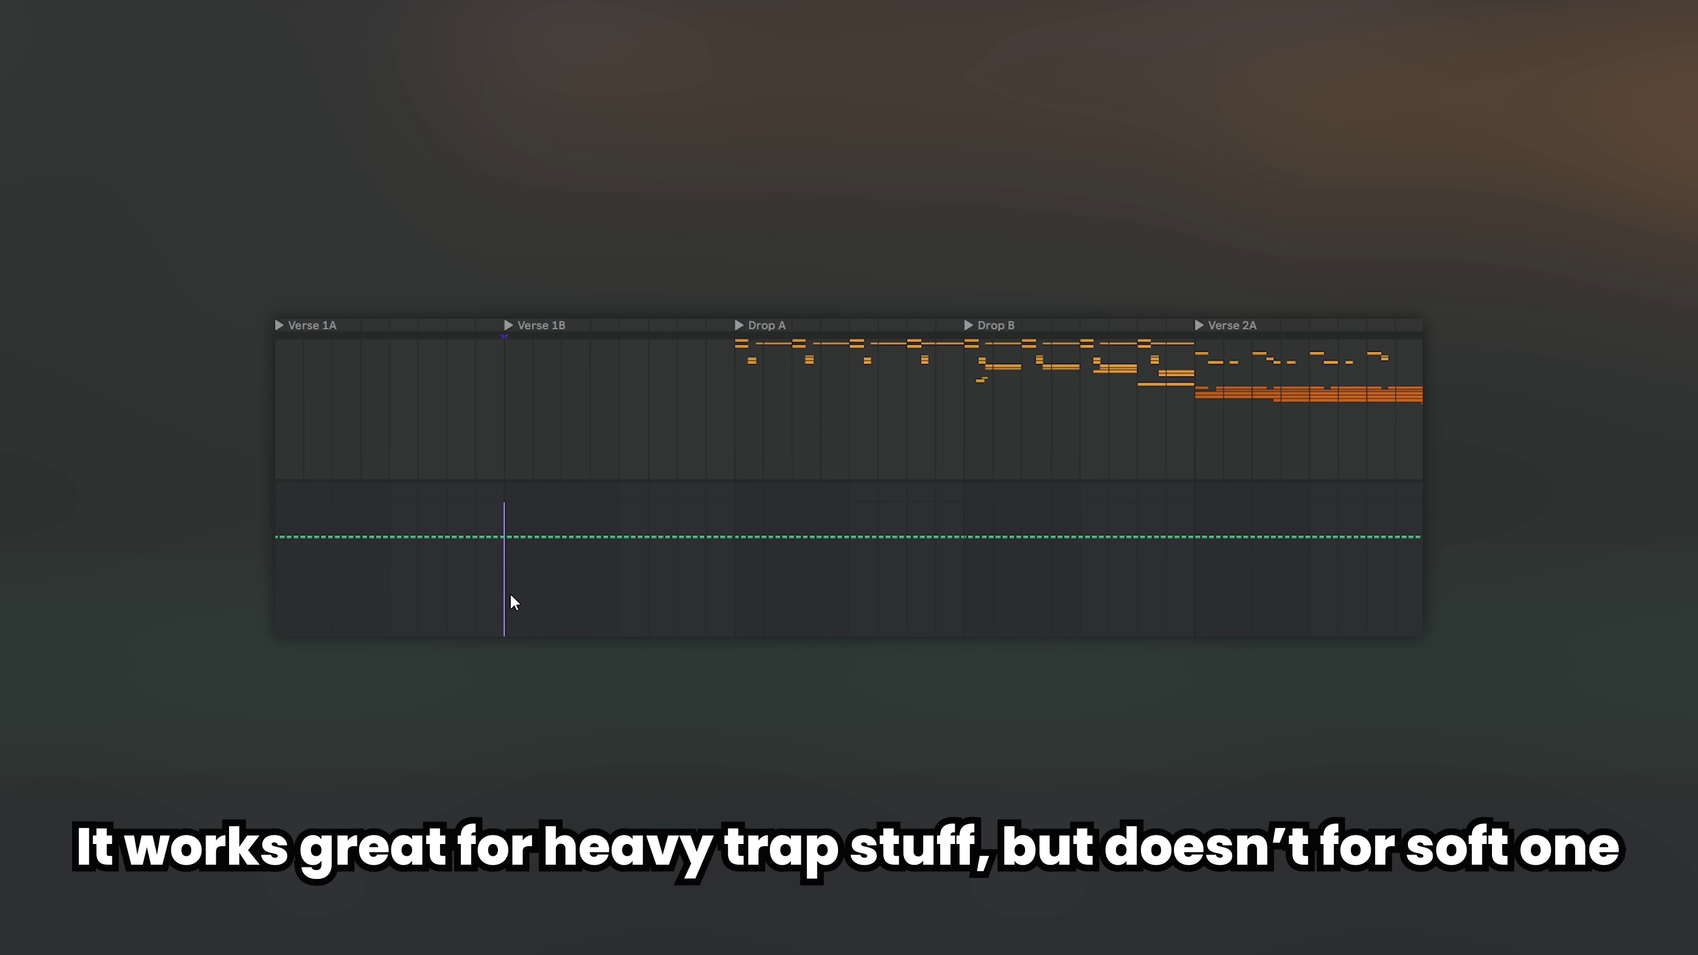
{"action": "left_click", "coordinate": [738, 538]}
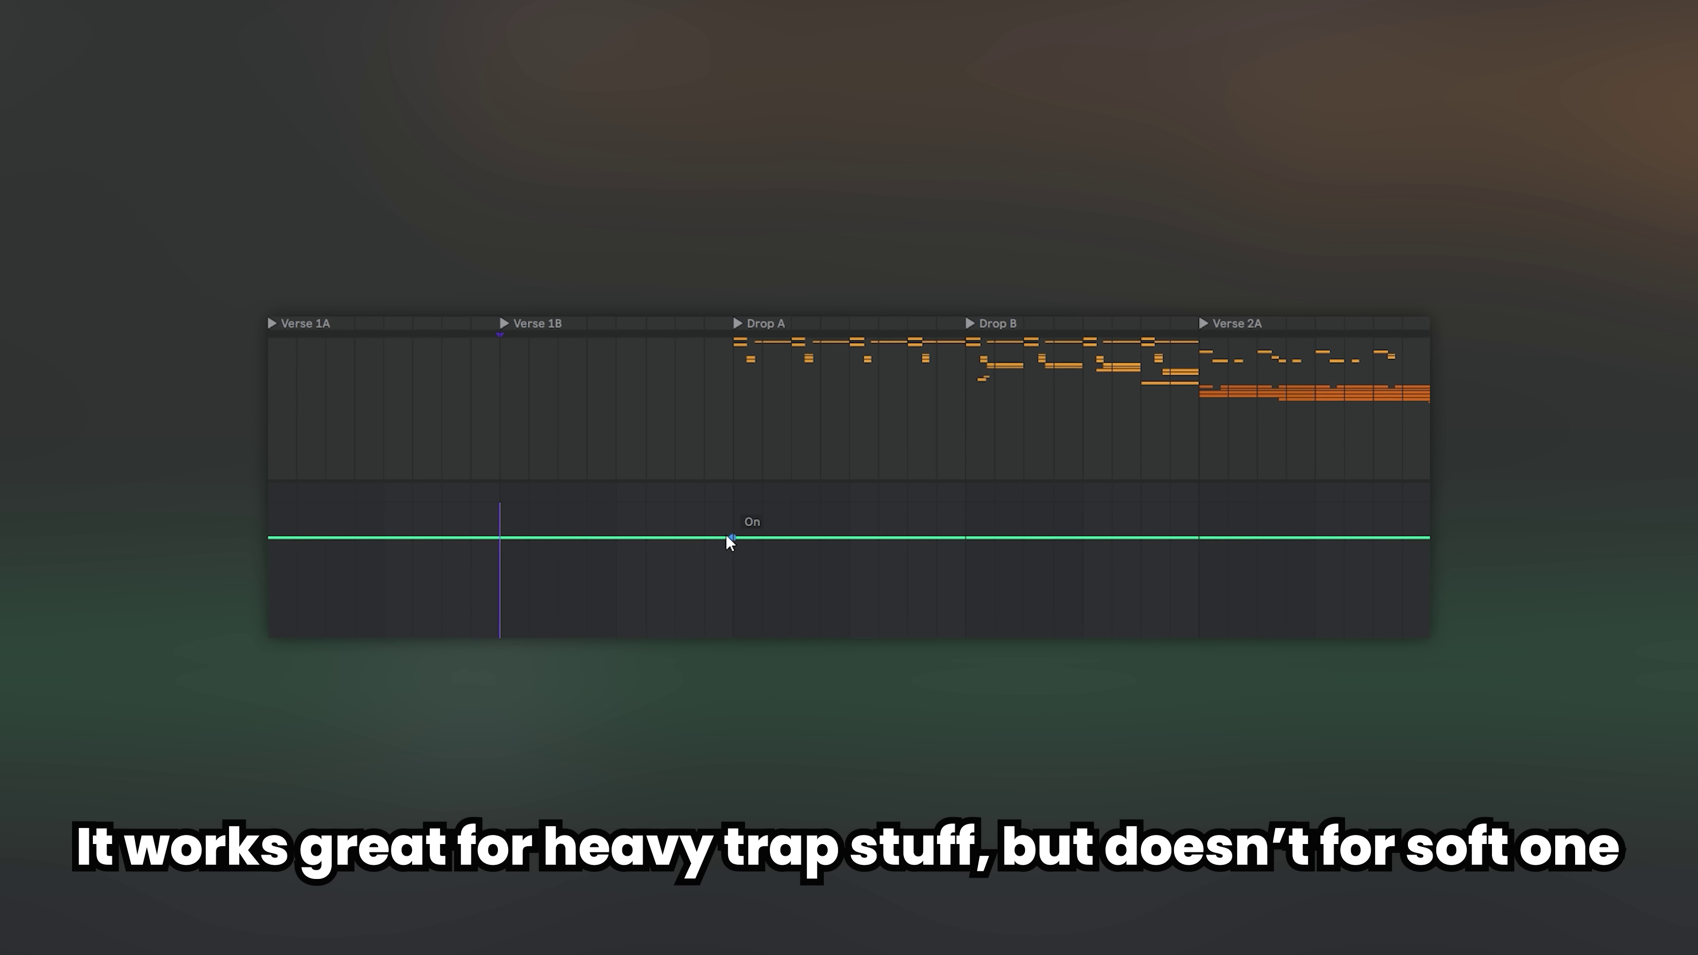
{"action": "left_click_drag", "start_coordinate": [736, 540], "coordinate": [668, 606]}
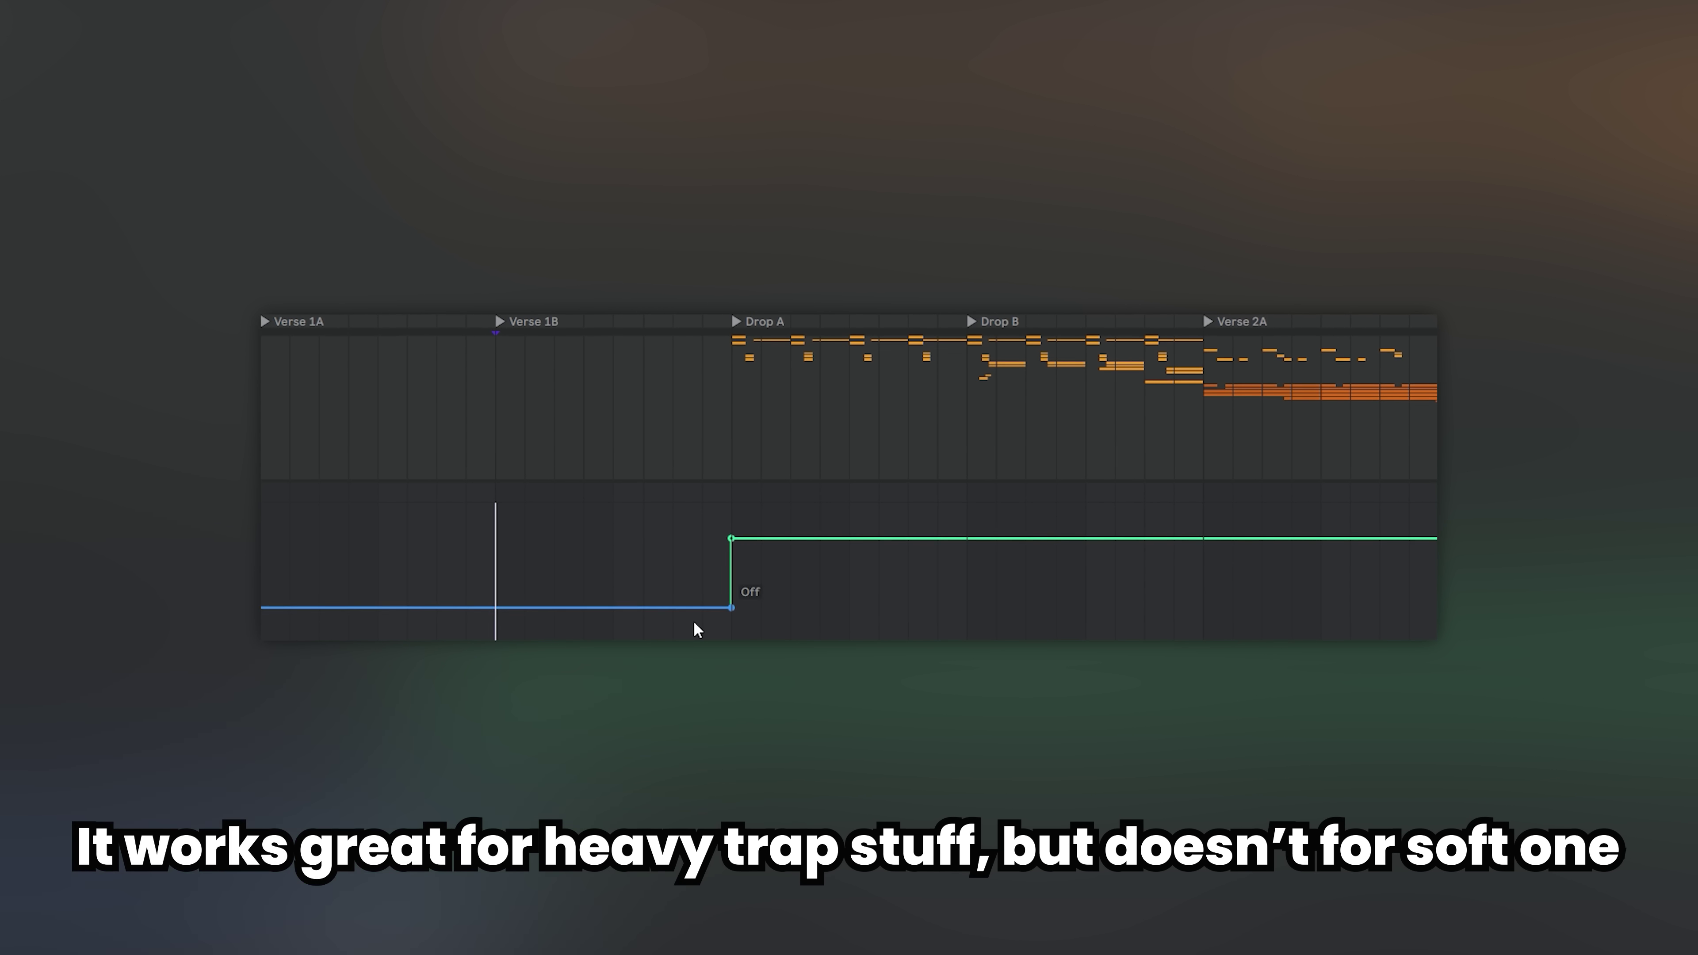
Step: Set the clipper's on/off automation to Off for the section before Drop A
{"action": "left_click_drag", "start_coordinate": [1251, 541], "coordinate": [1197, 606]}
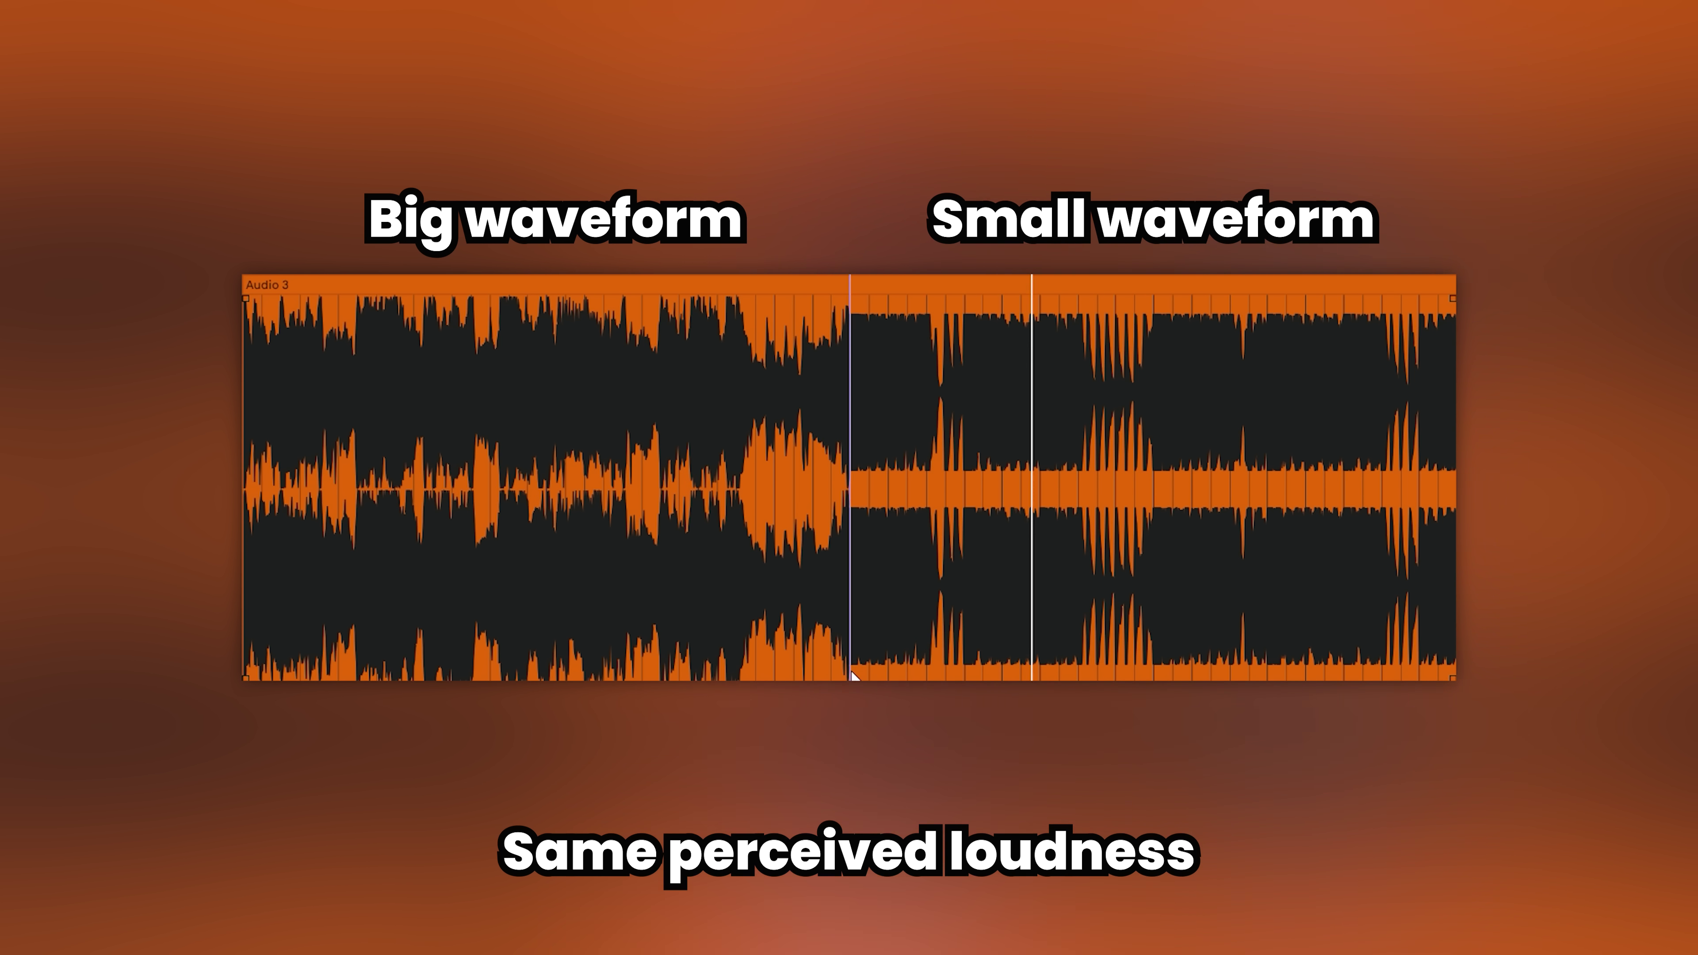
{"action": "left_click", "coordinate": [545, 638]}
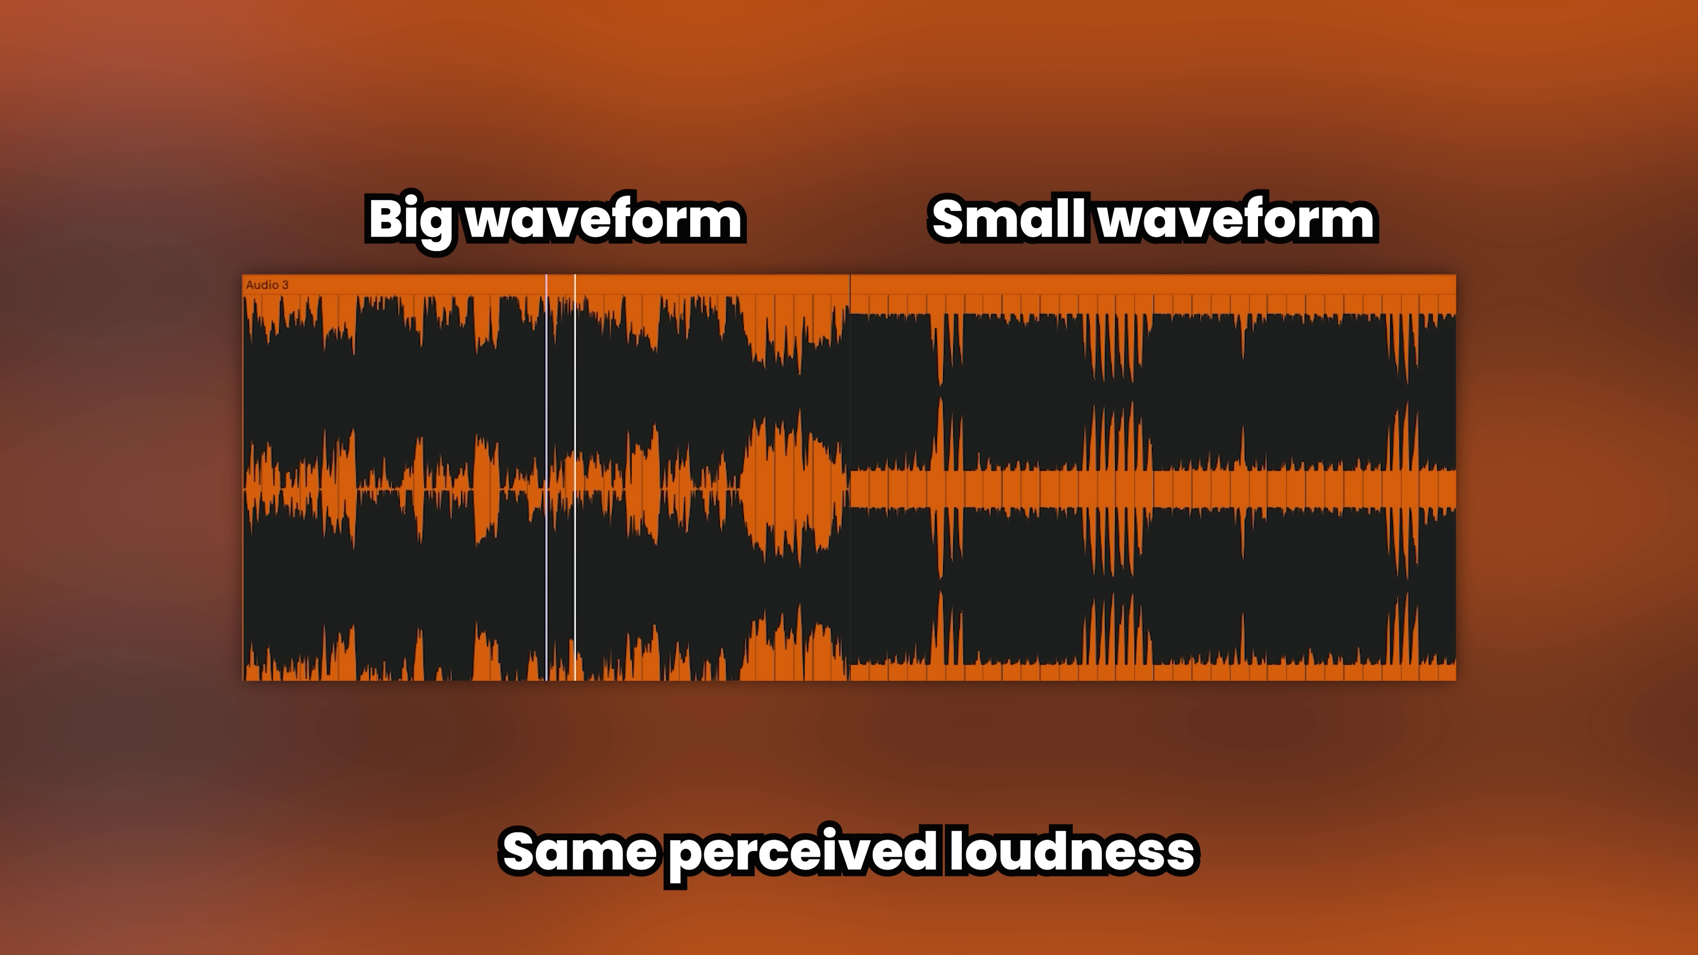
{"action": "left_click", "coordinate": [1151, 645]}
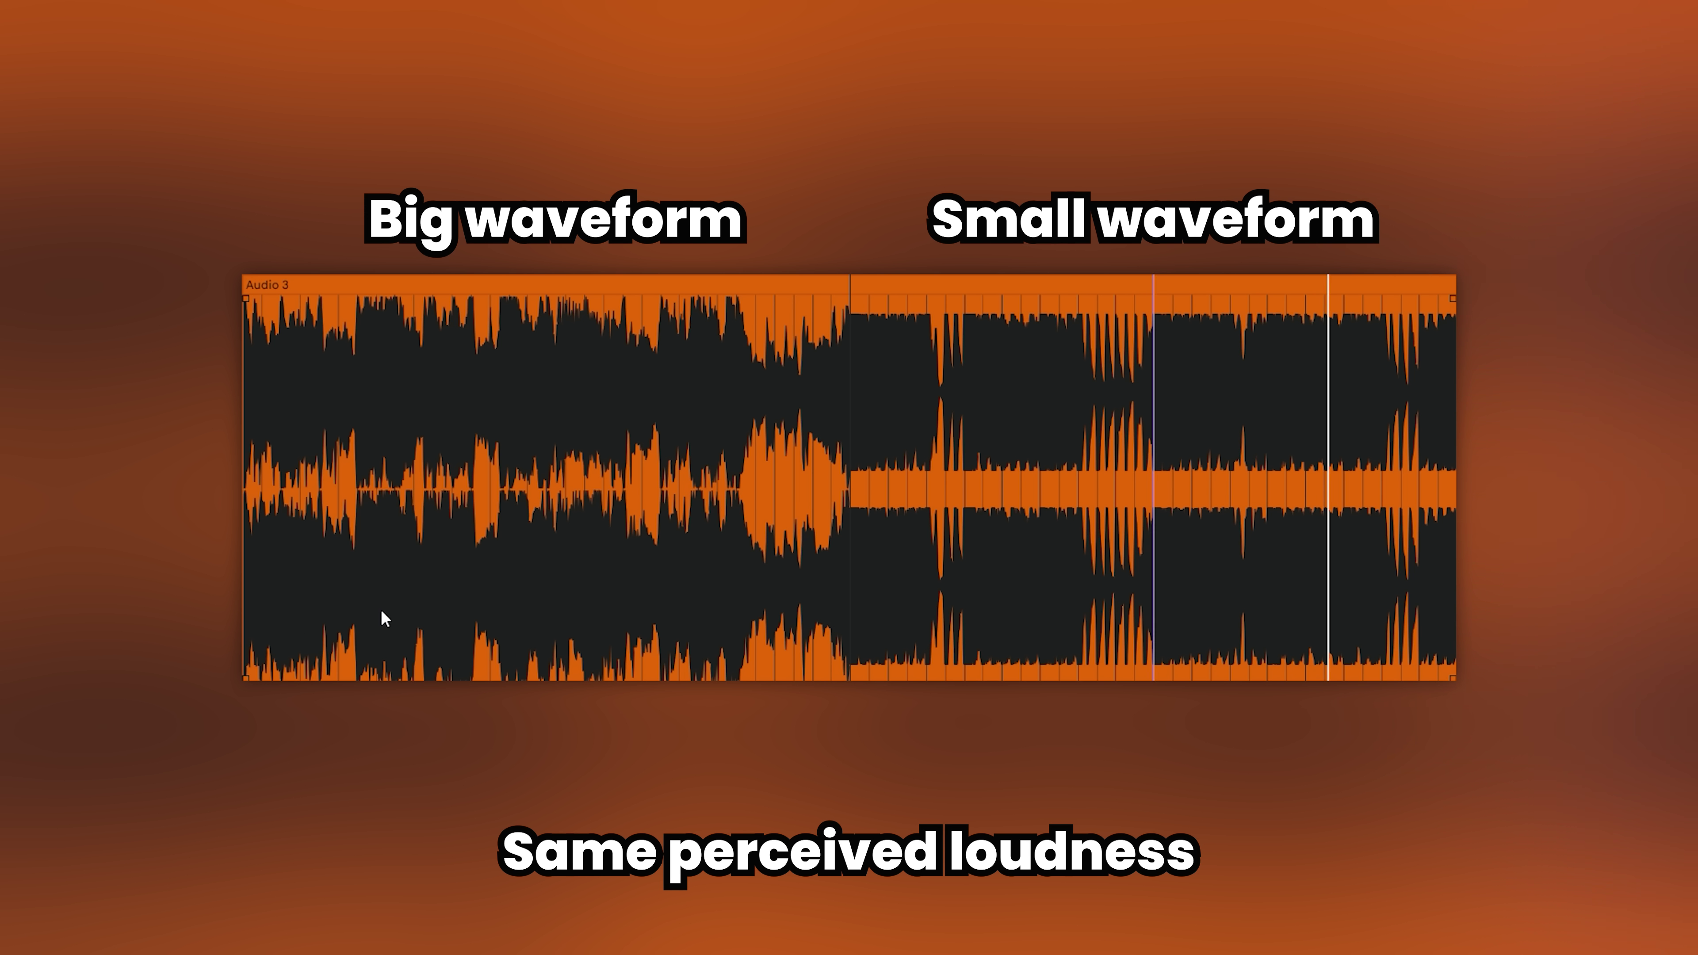
{"action": "left_click", "coordinate": [394, 624]}
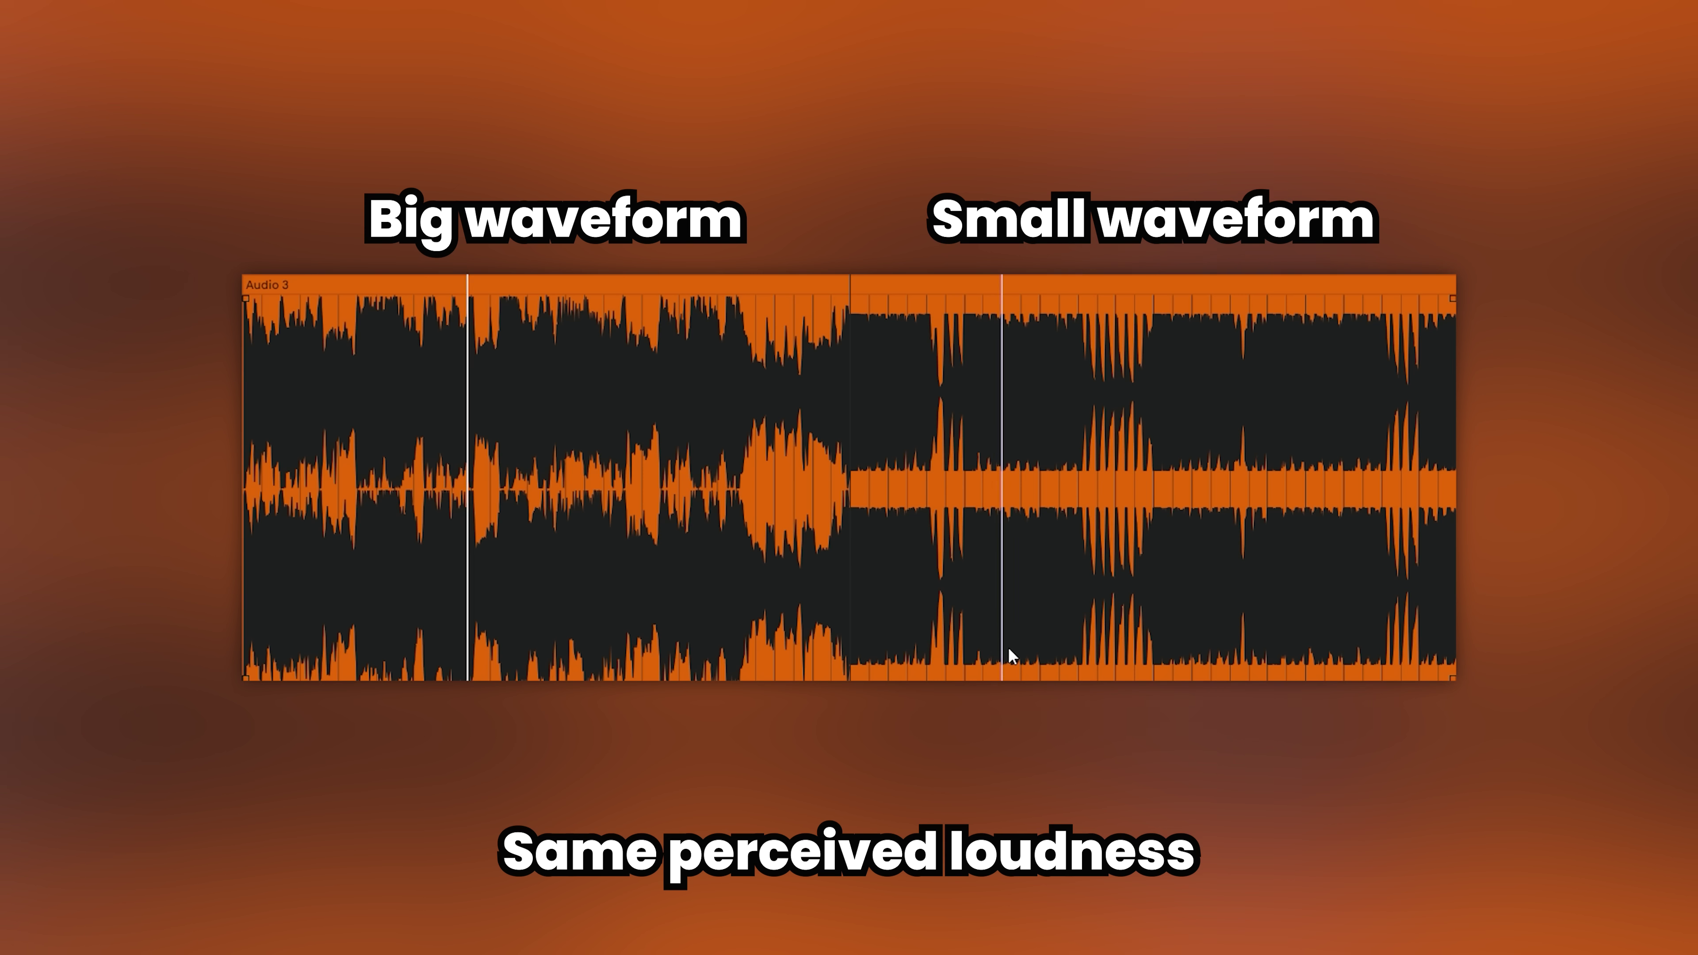
{"action": "left_click", "coordinate": [395, 632]}
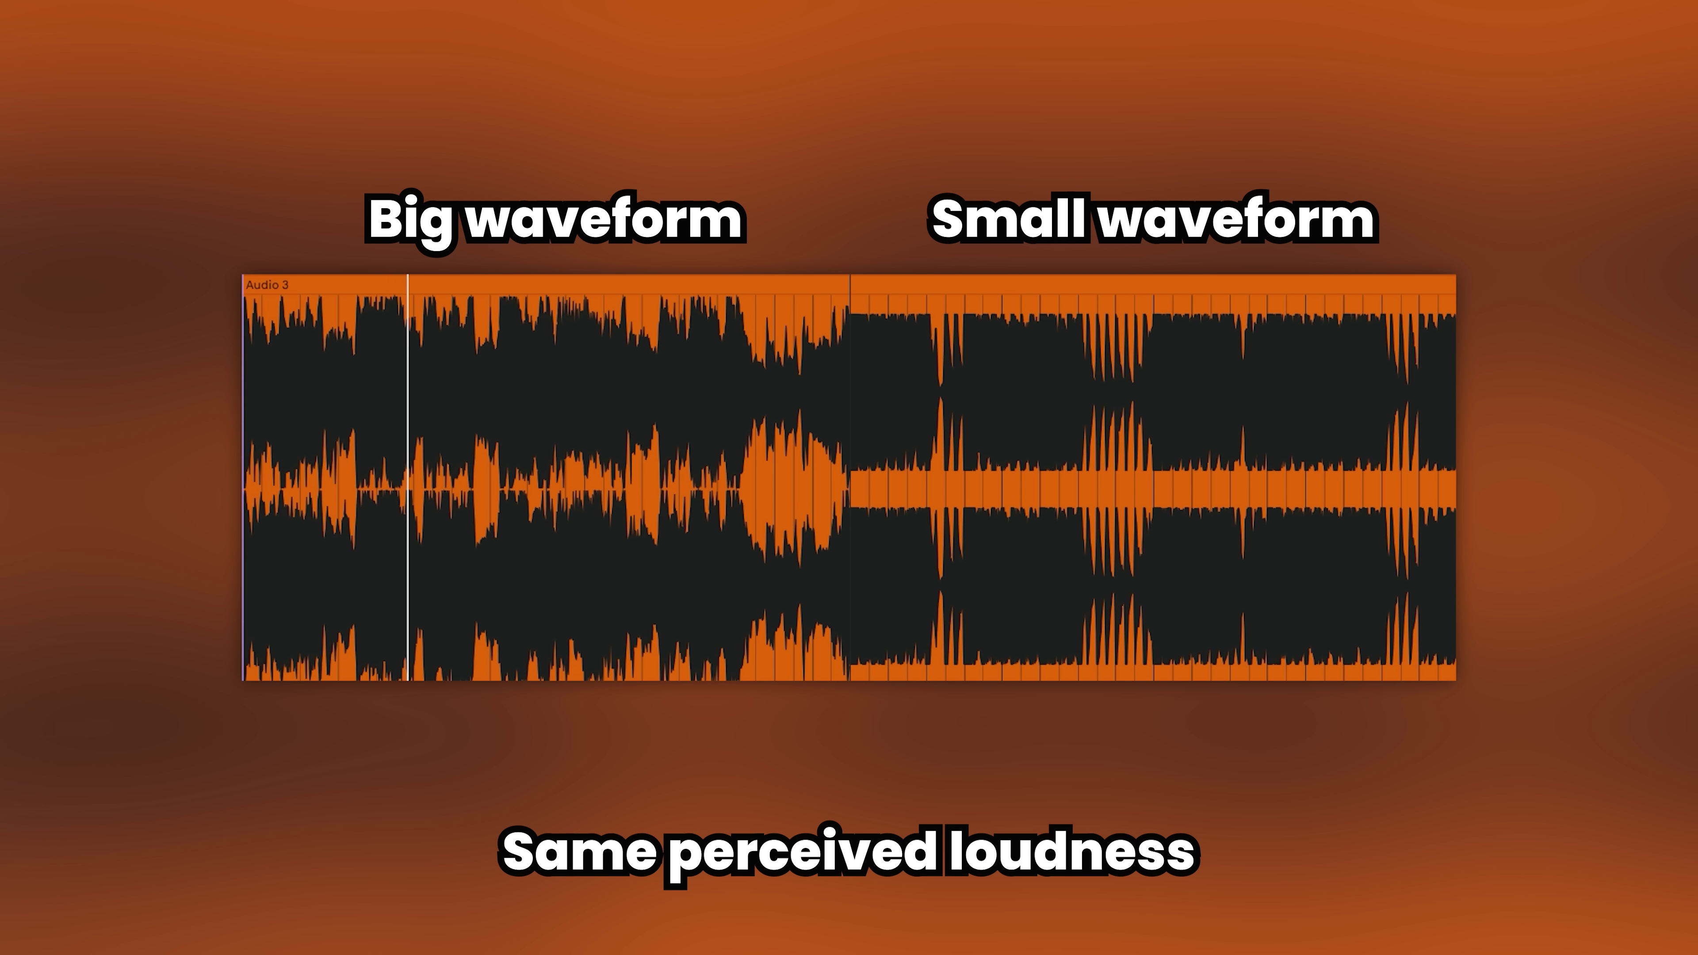
{"action": "left_click", "coordinate": [853, 642]}
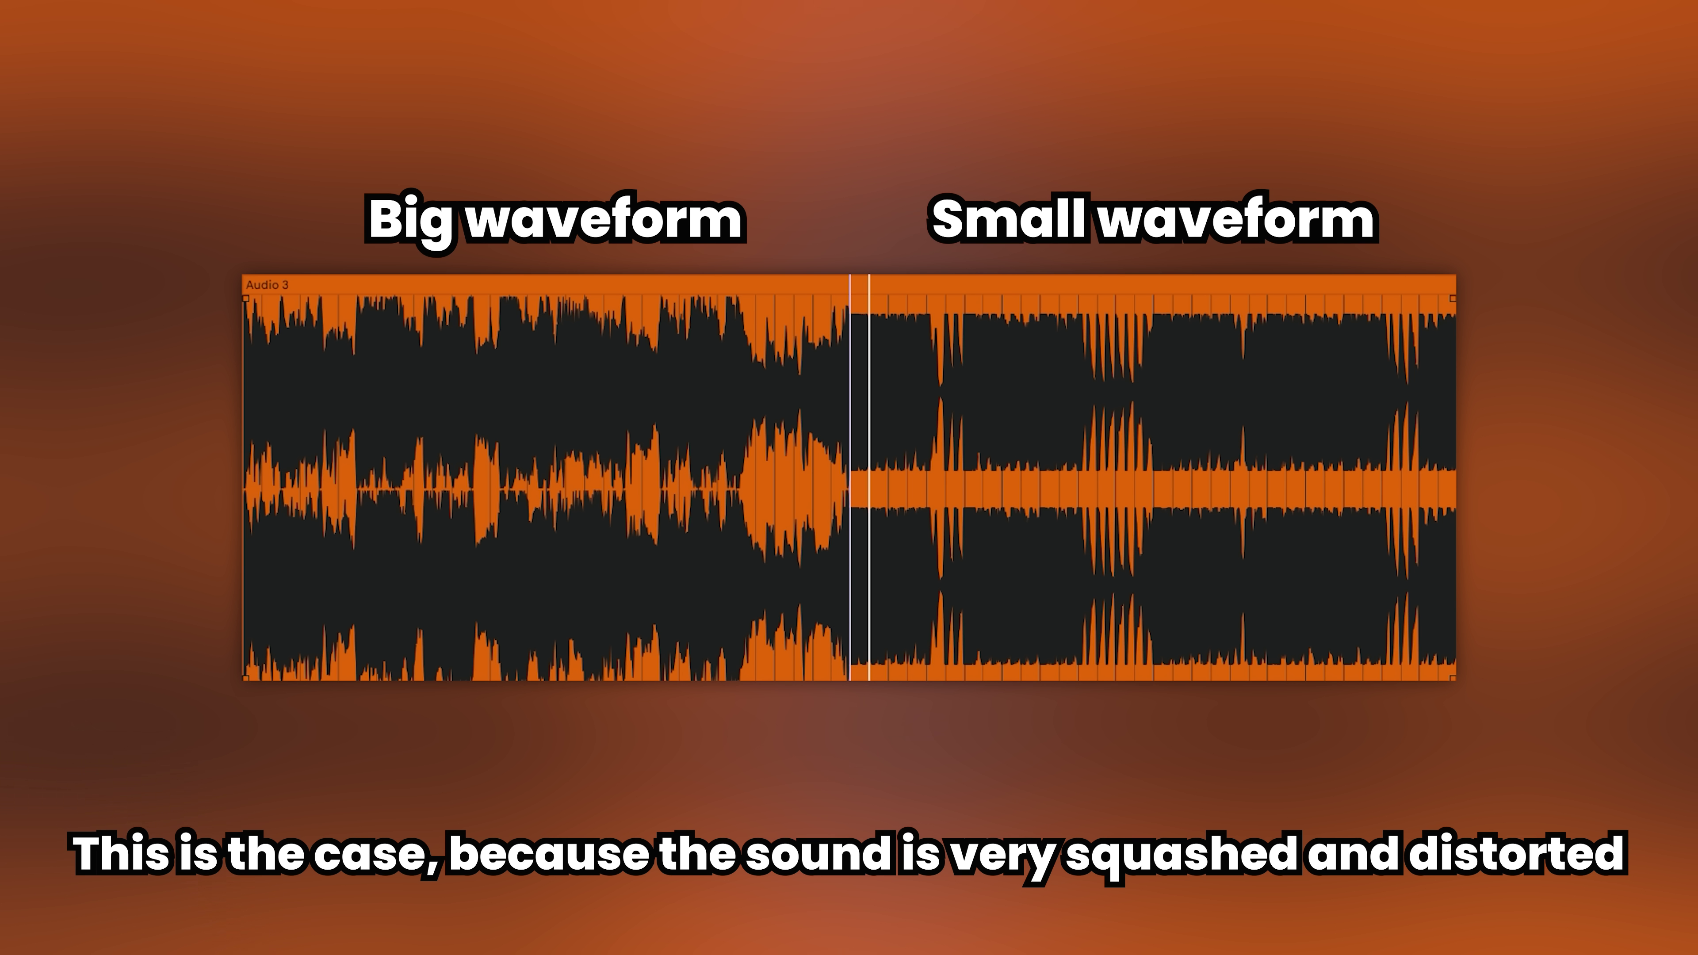
{"action": "left_click", "coordinate": [495, 619]}
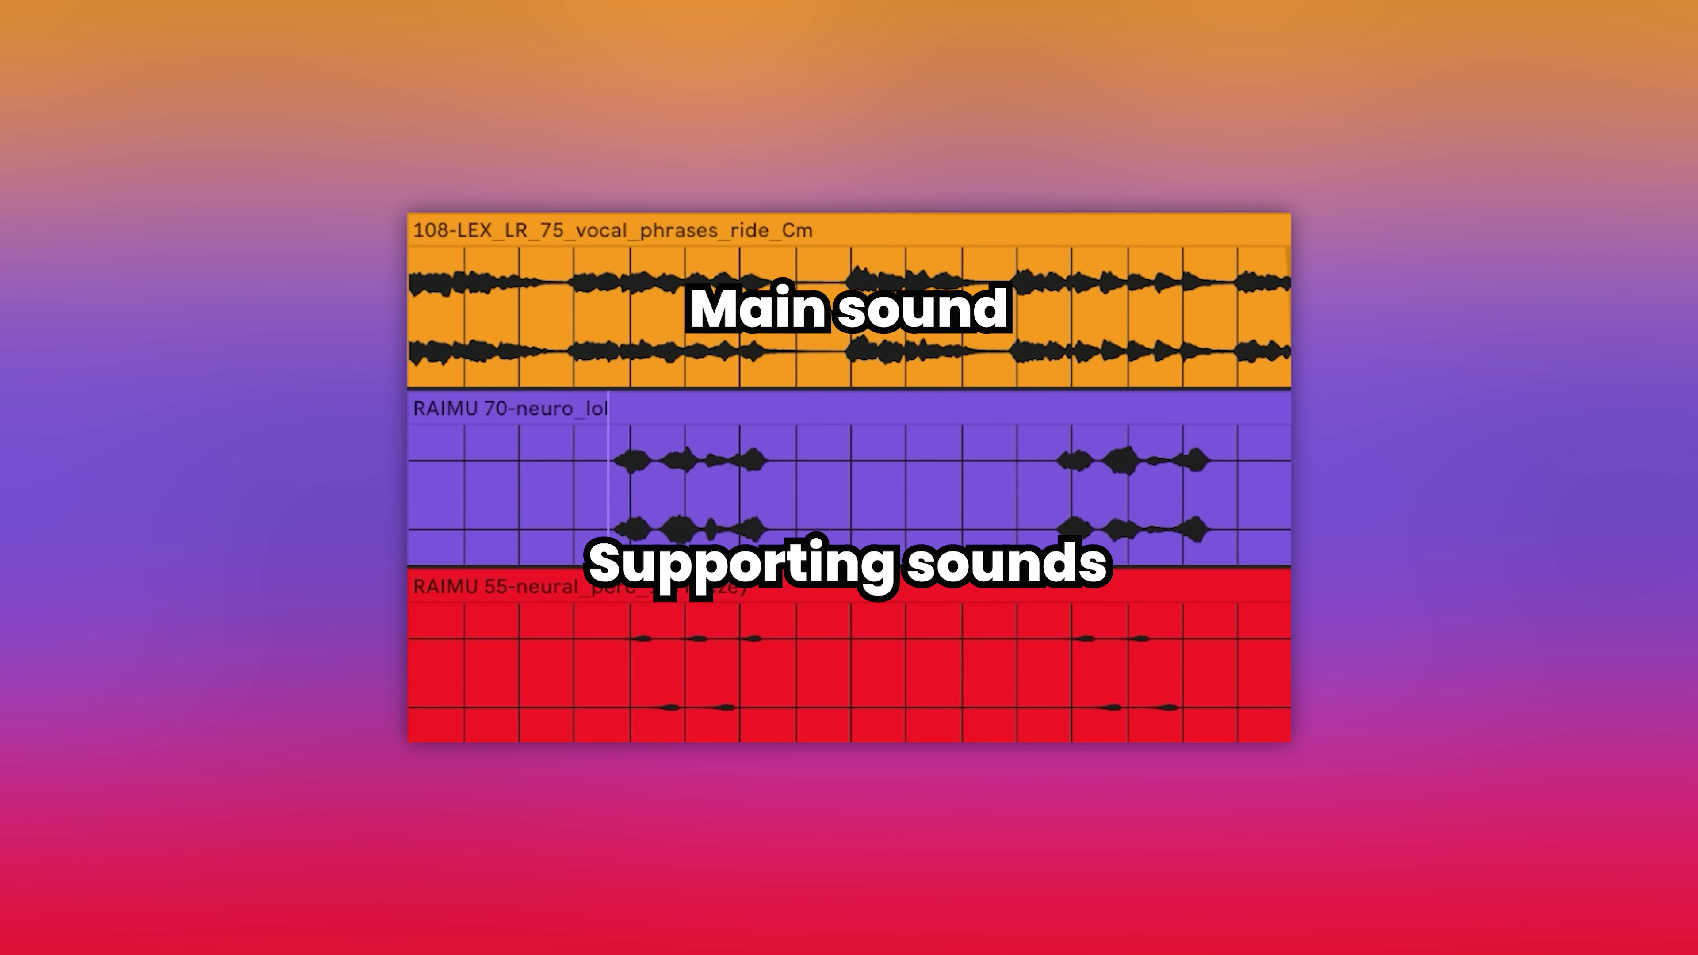
Step: Start playback of the layered vocal, perc and neuro clips
{"action": "key", "text": "space"}
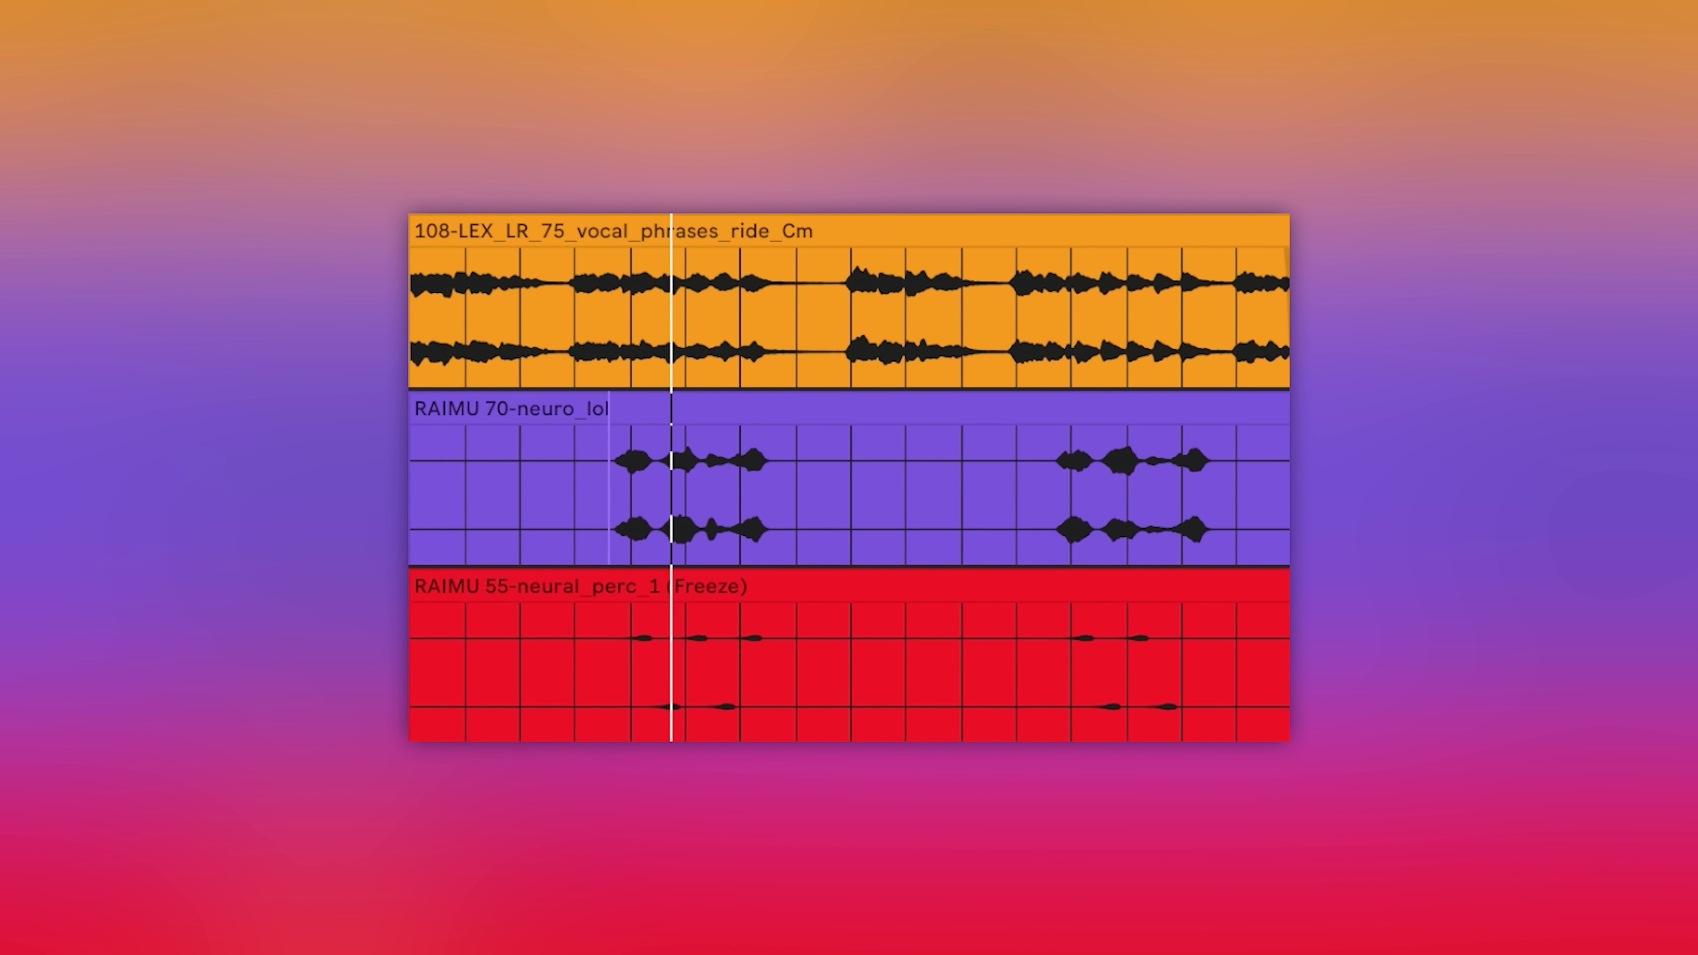
{"action": "key", "text": "0"}
{"action": "left_click", "coordinate": [618, 239]}
{"action": "key", "text": "0"}
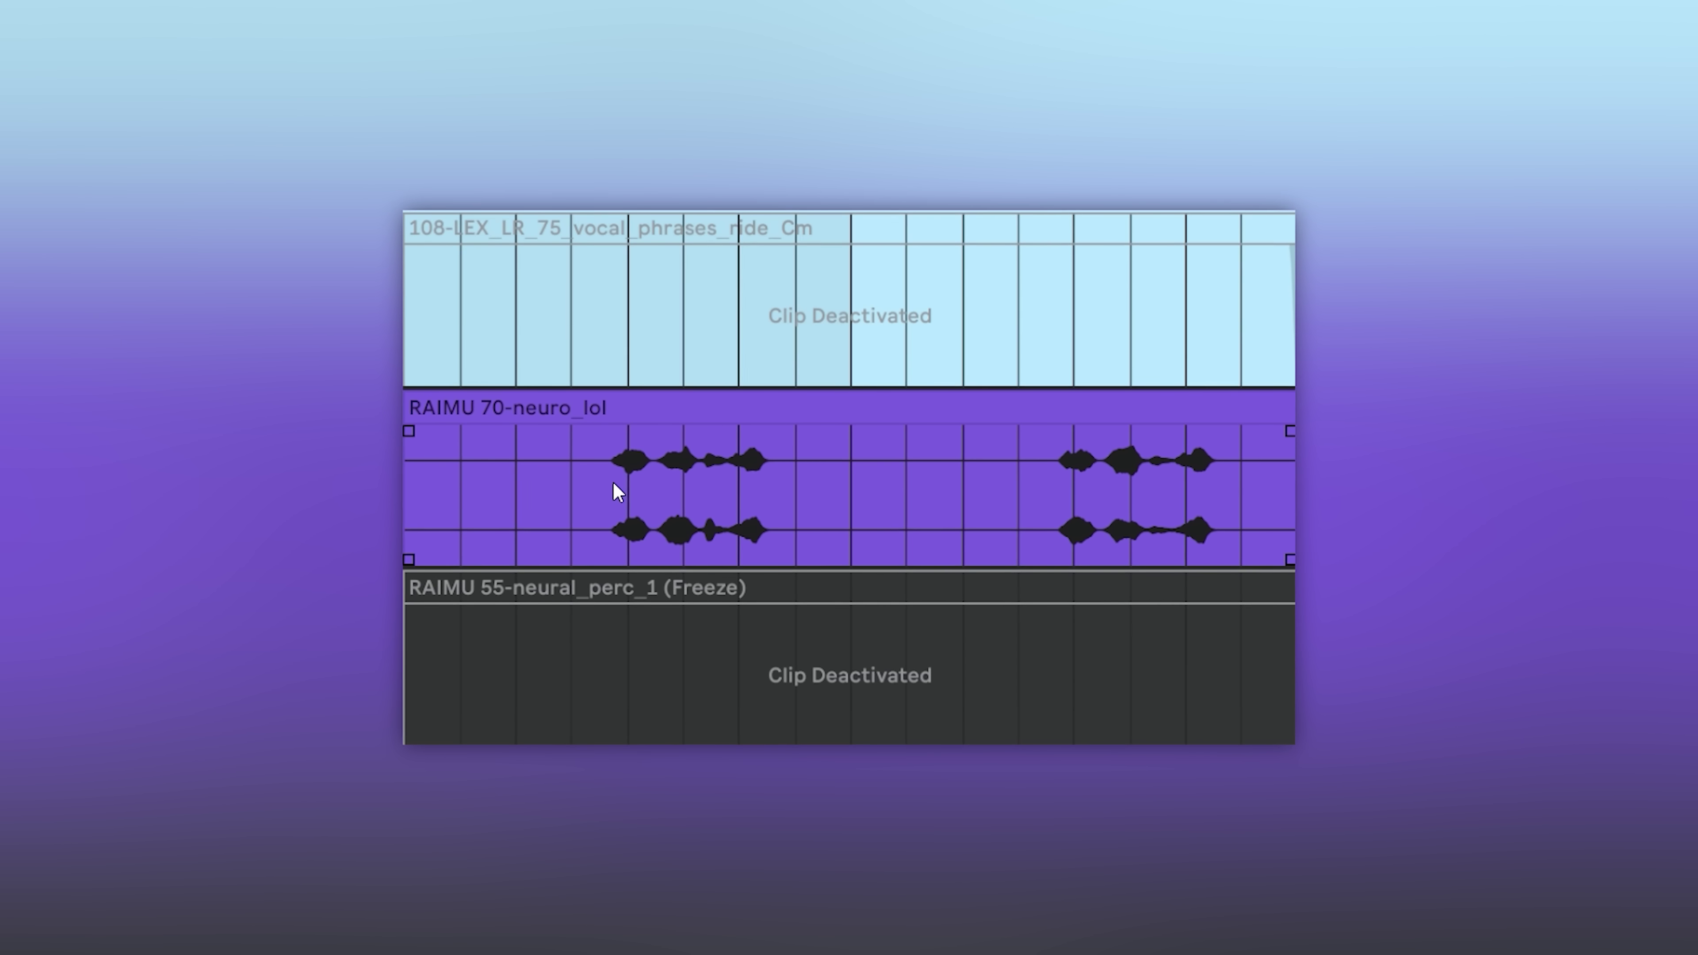
Step: Play the vocal phrase with only the neuro bass, then select the vocal and neuro clips
{"action": "left_click", "coordinate": [607, 478]}
{"action": "key", "text": "space"}
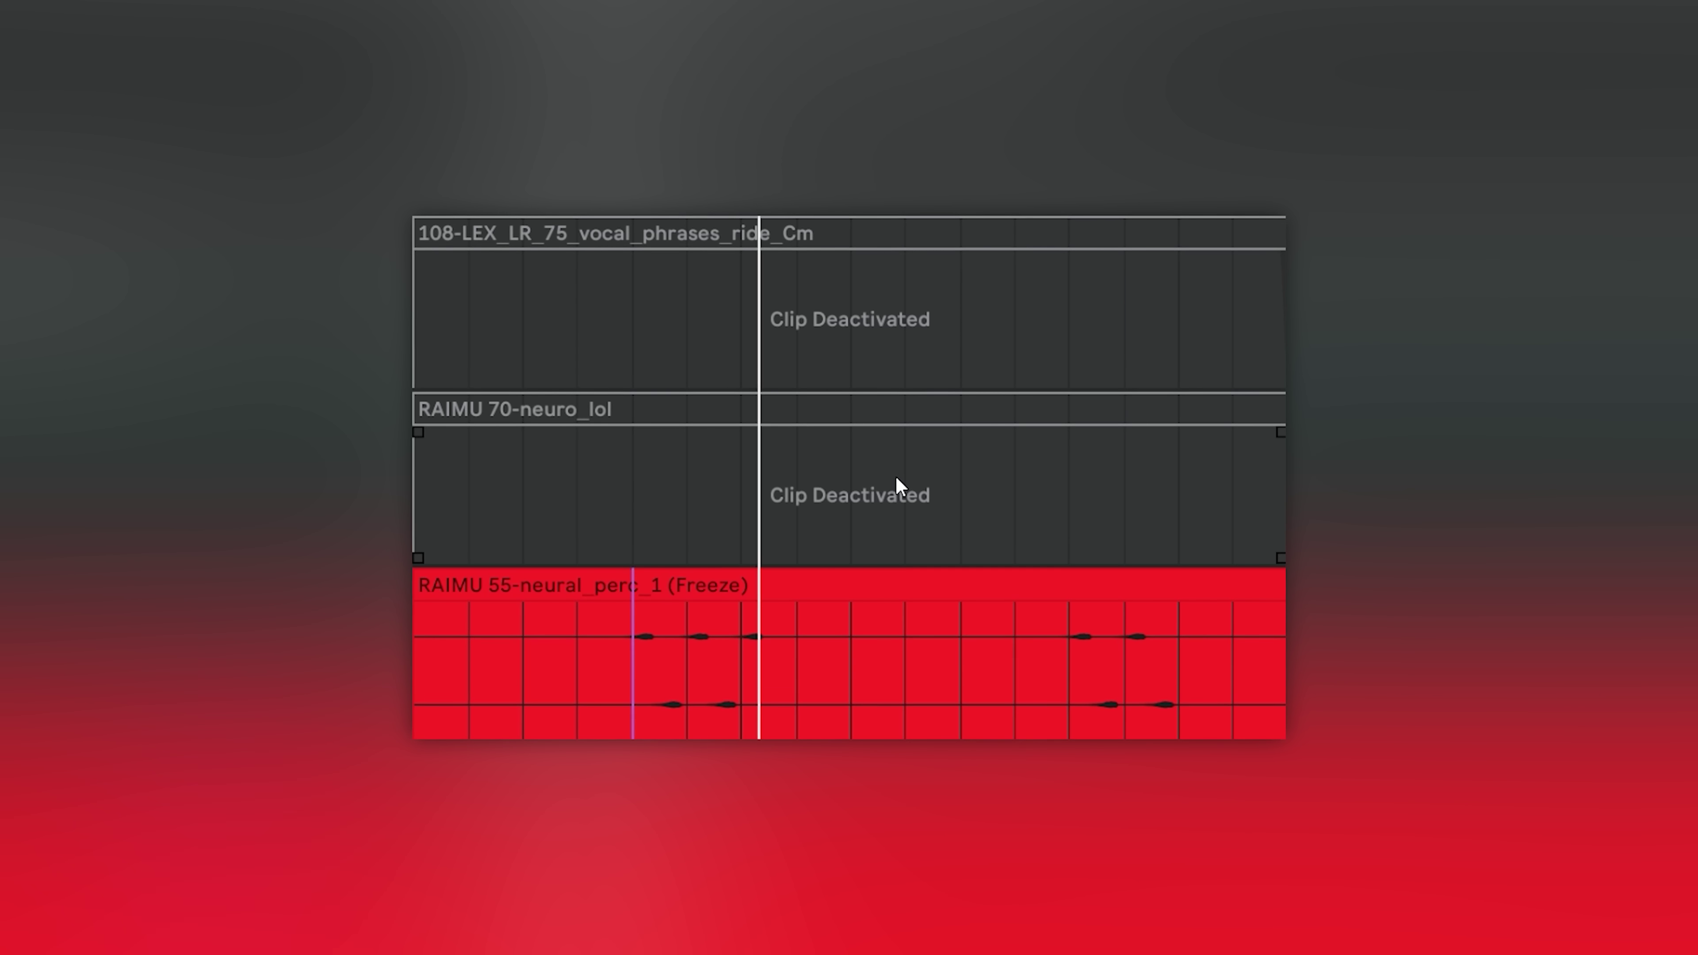
{"action": "left_click", "coordinate": [895, 325]}
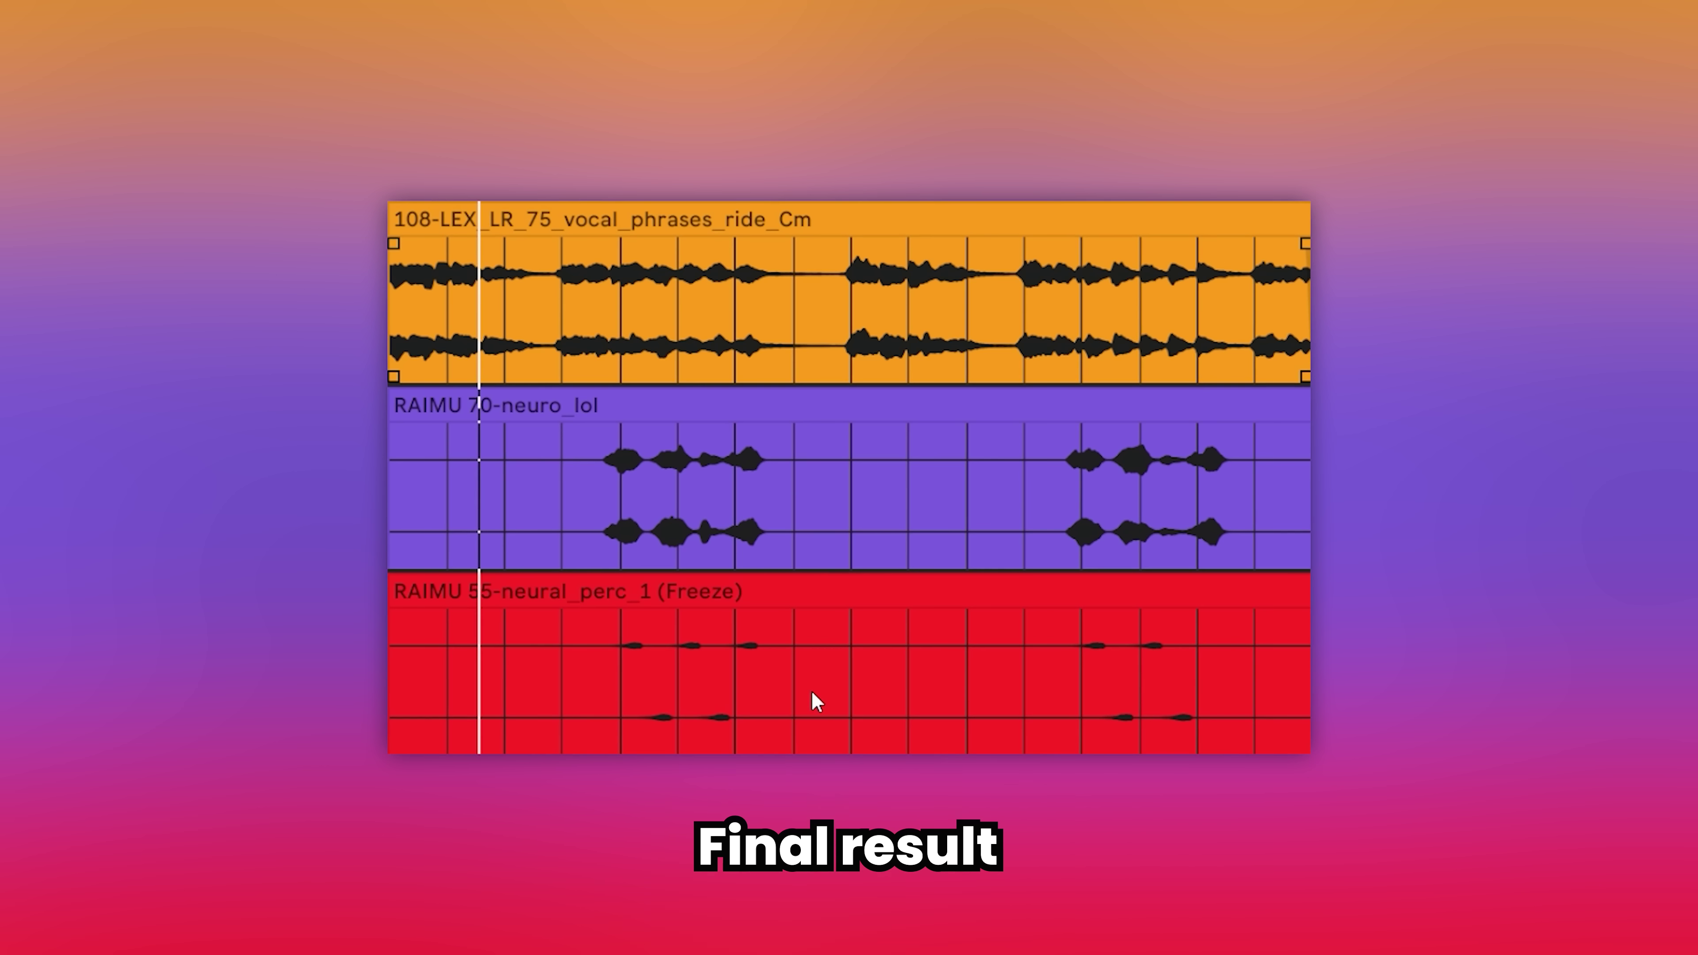
{"action": "left_click", "coordinate": [1091, 444]}
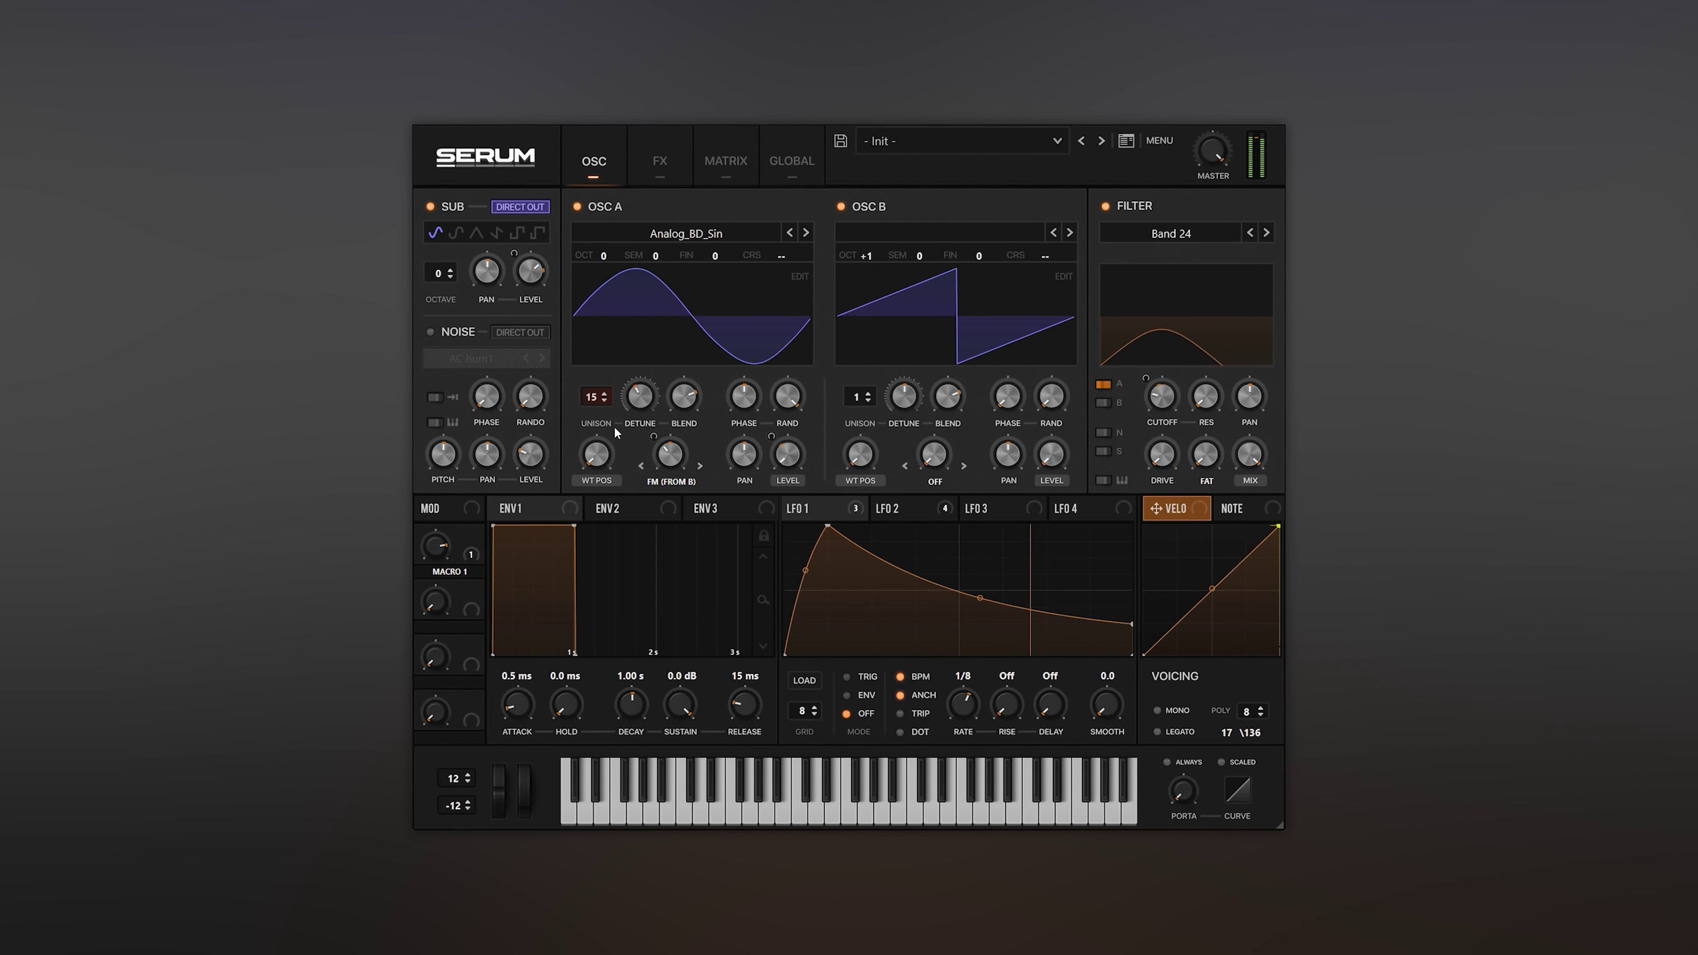
Step: Drop OSC A's unison from 15 voices to 1
{"action": "left_click_drag", "start_coordinate": [592, 396], "coordinate": [592, 442]}
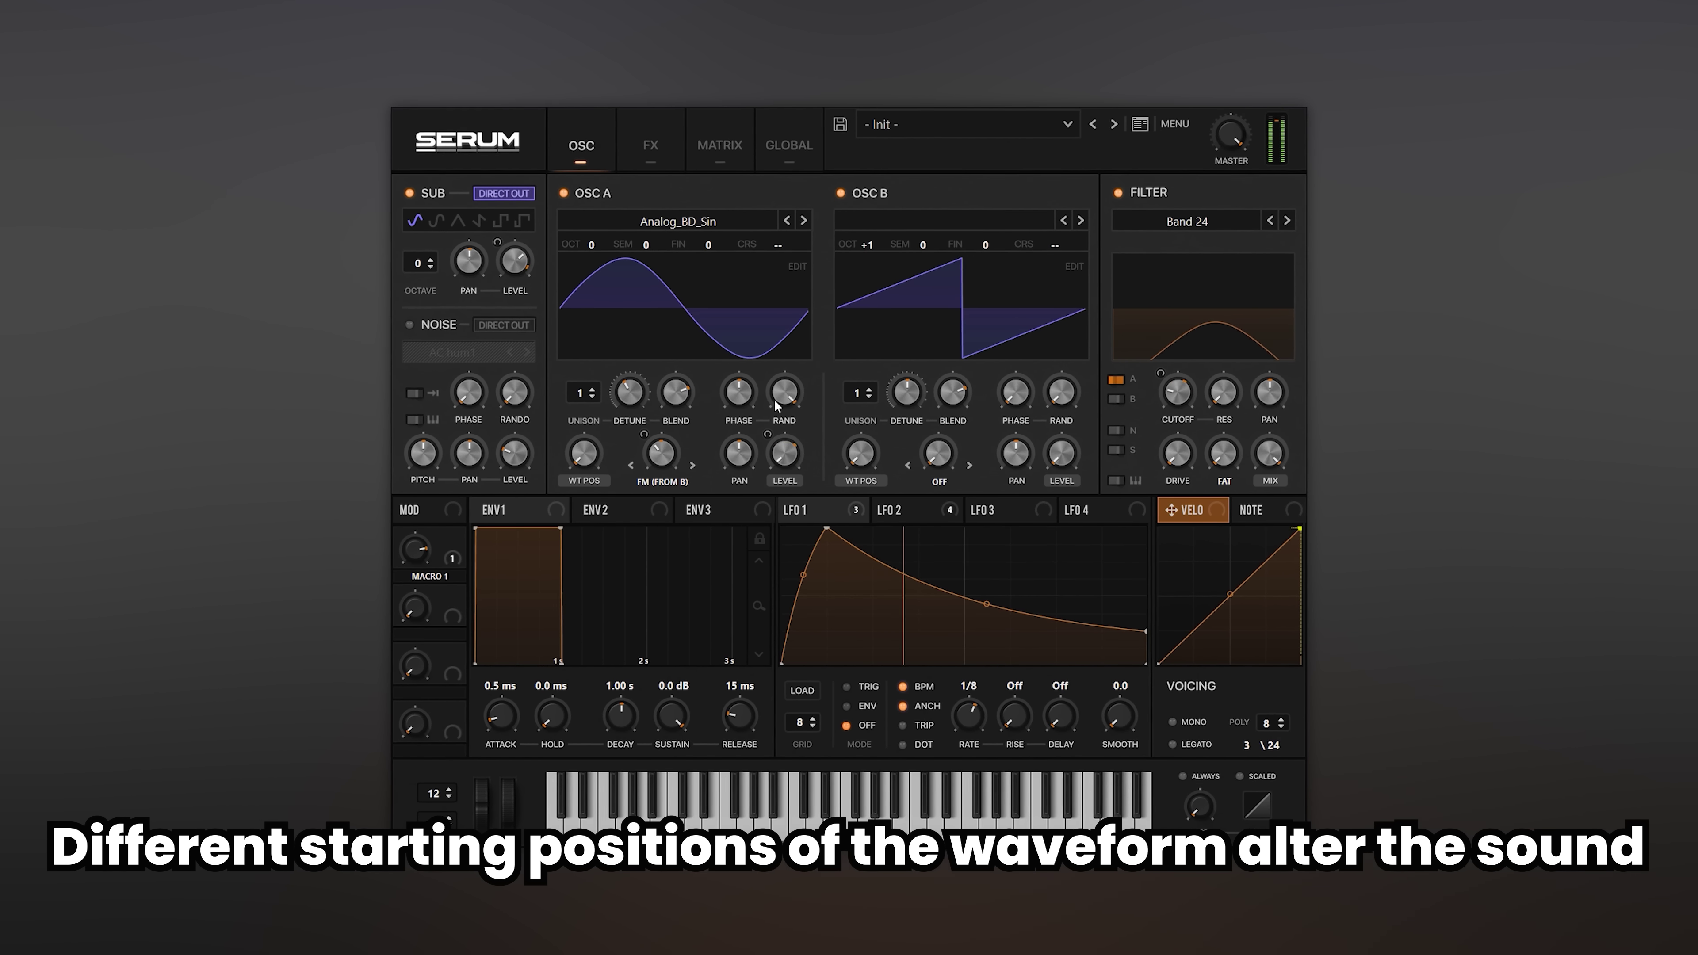
{"action": "mouse_move", "coordinate": [785, 389]}
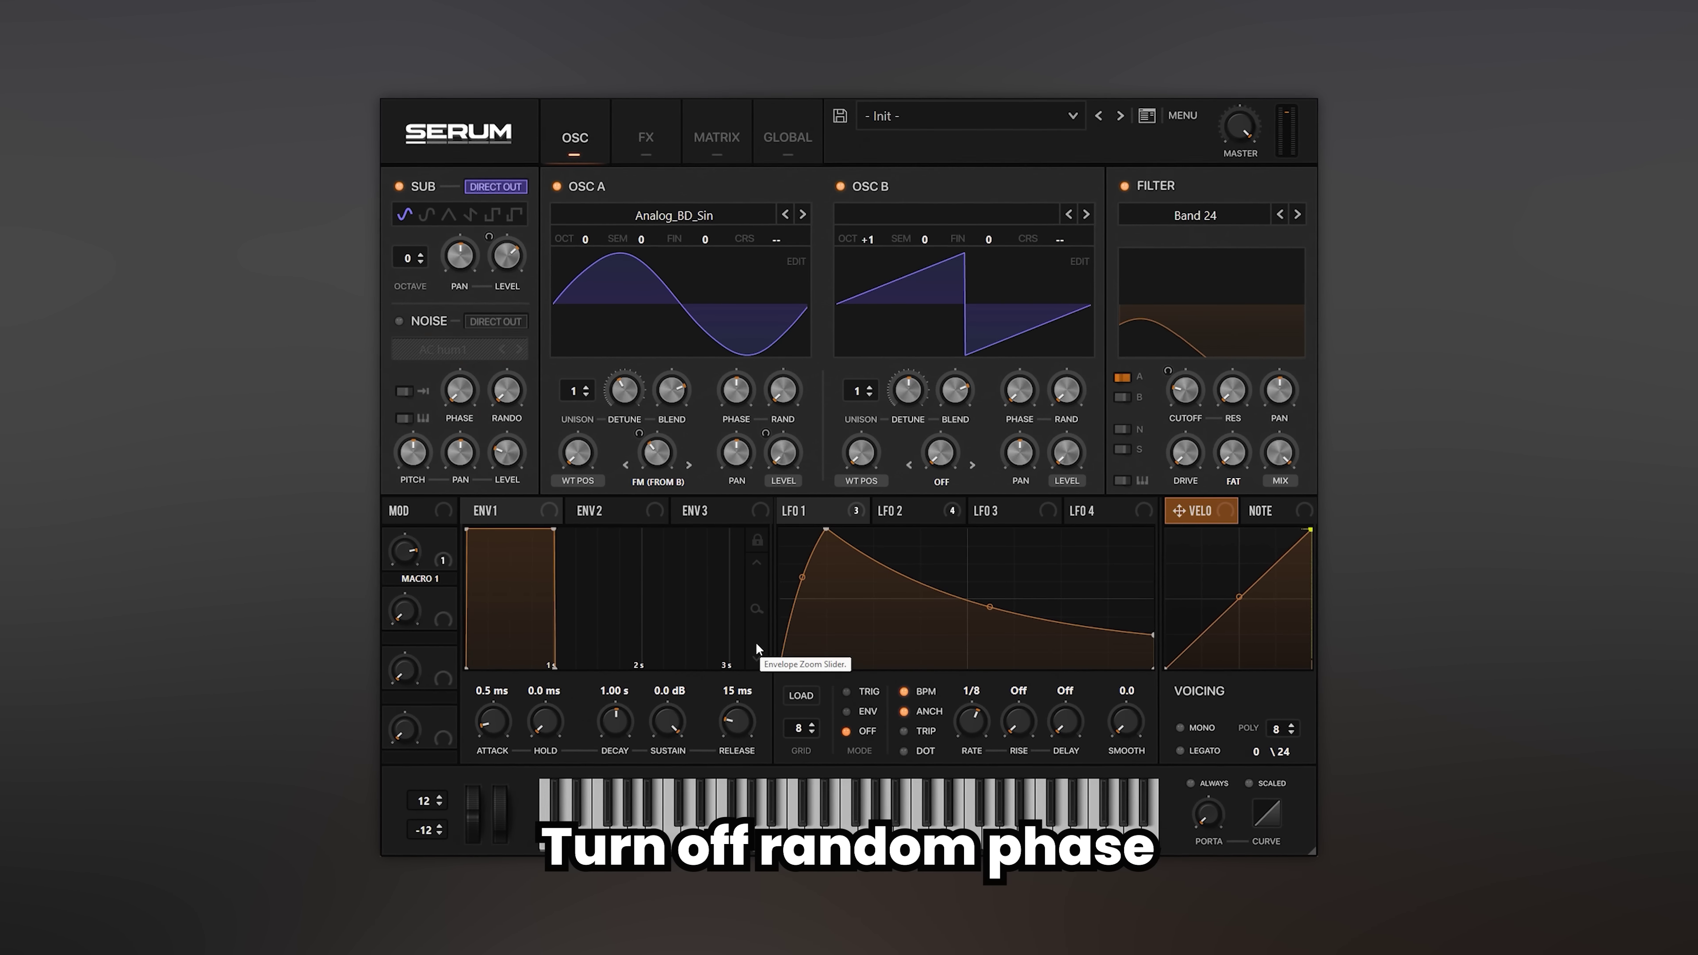
{"action": "left_click", "coordinate": [635, 140]}
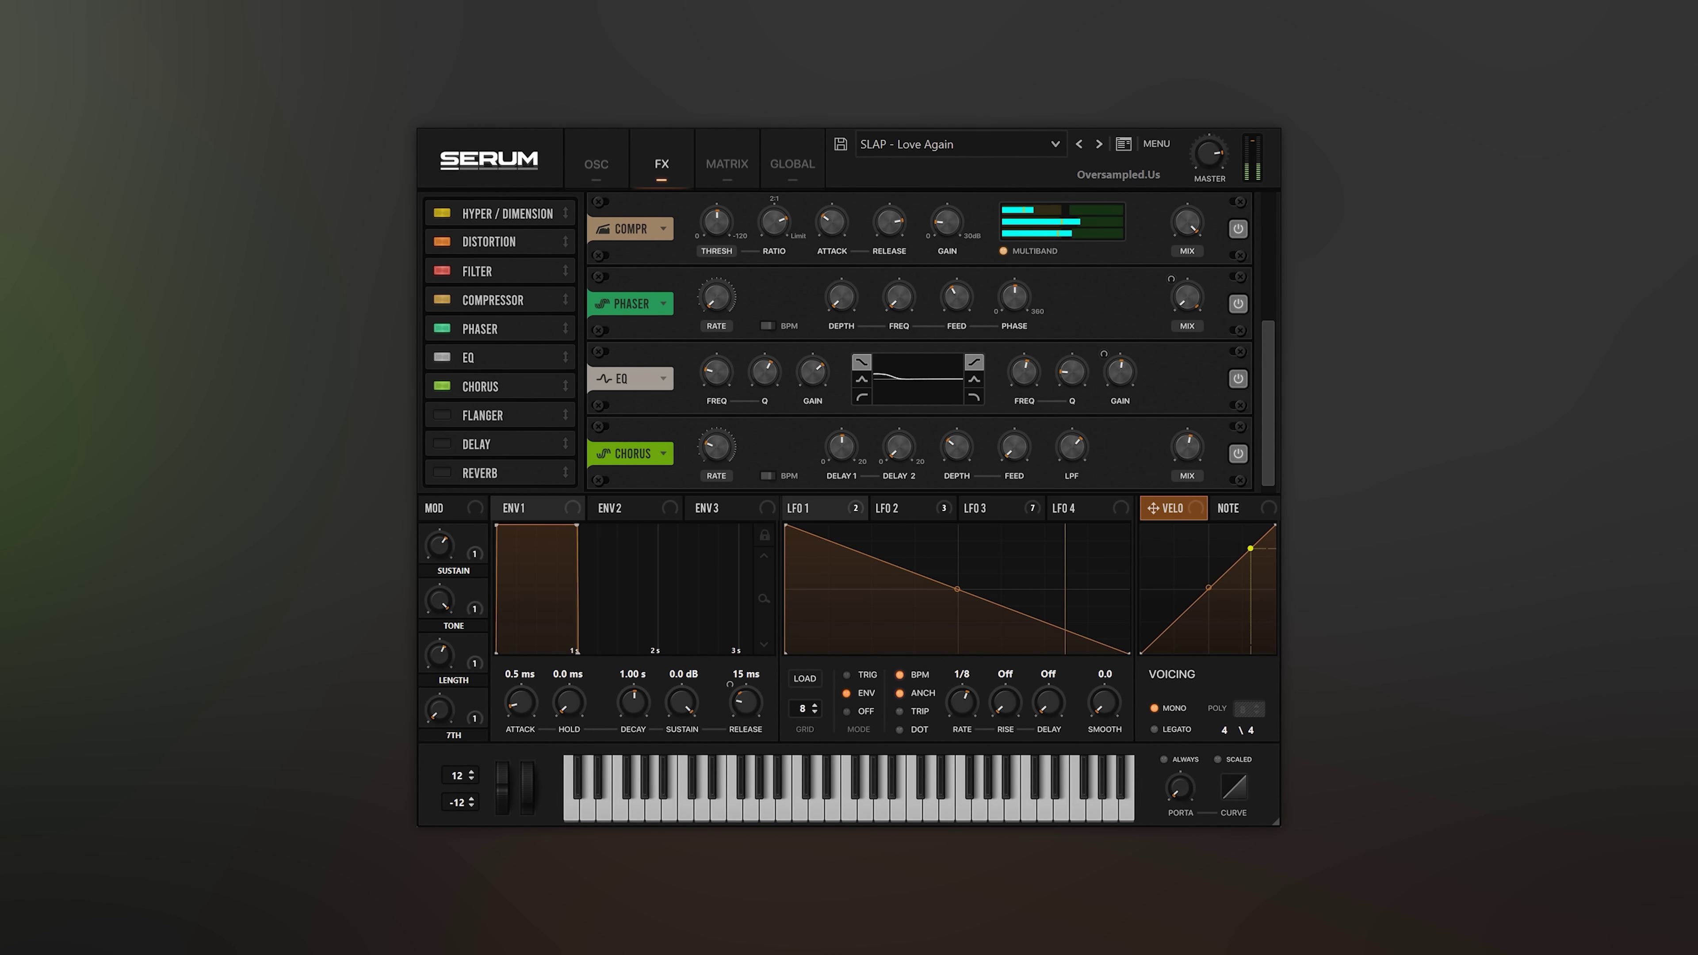
Step: Turn off Hyper/Dimension on Serum's FX tab, keeping Chorus enabled
{"action": "left_click", "coordinate": [434, 384]}
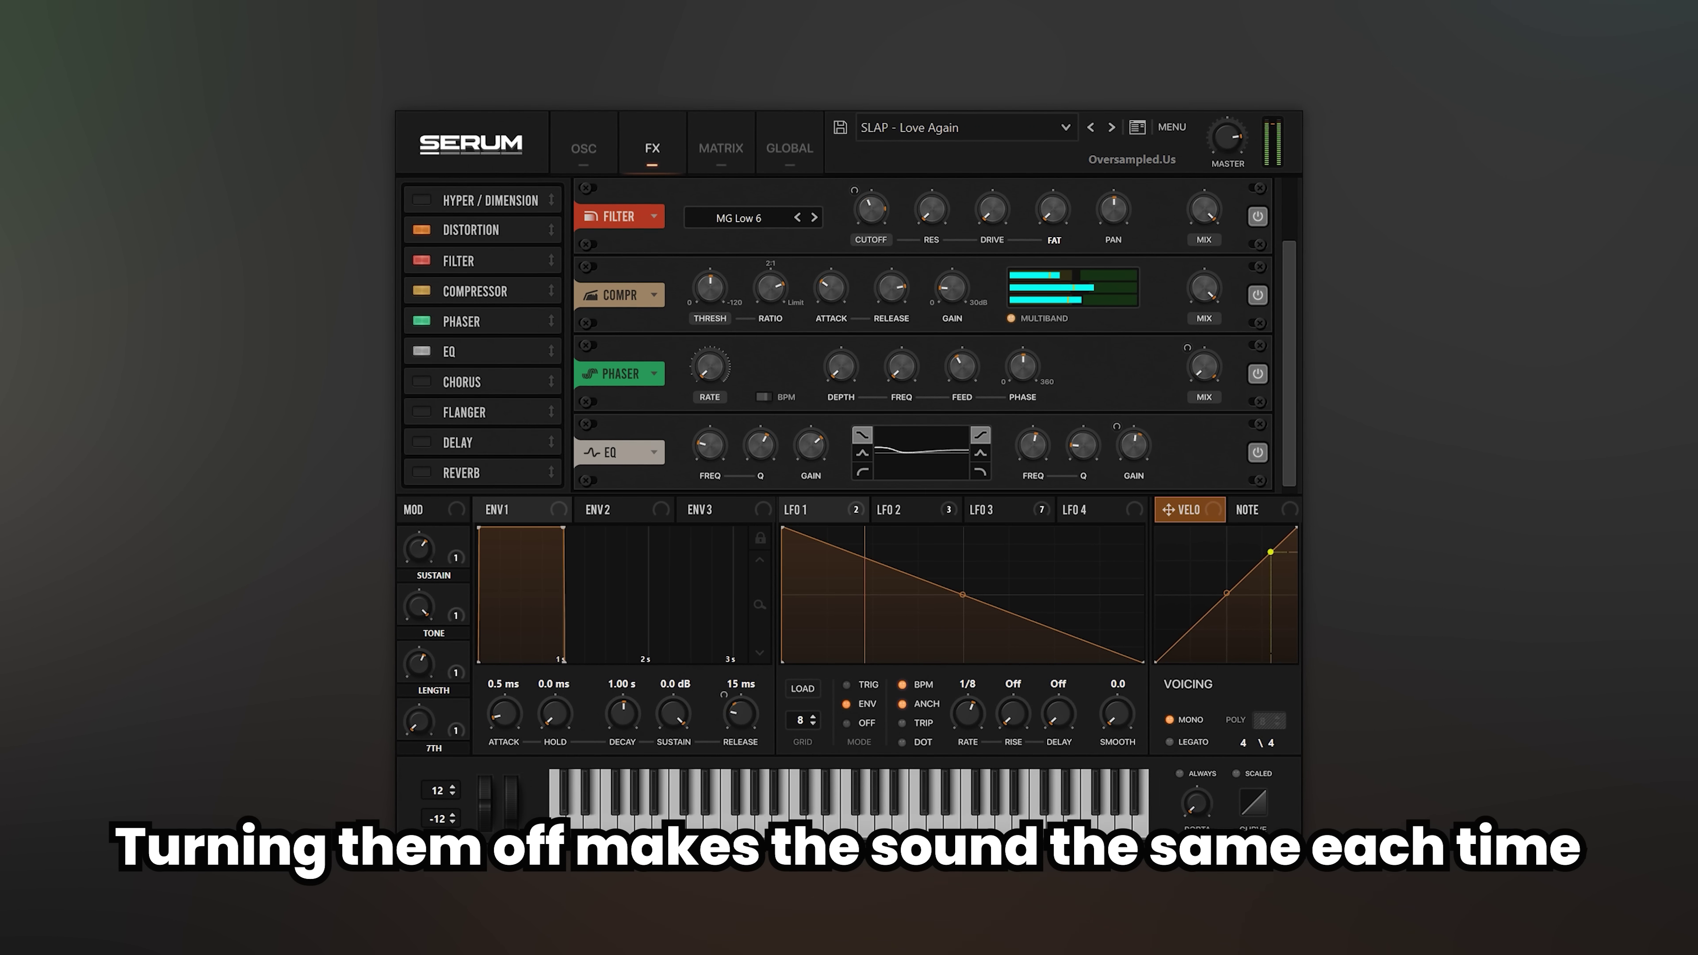
{"action": "left_click", "coordinate": [417, 382]}
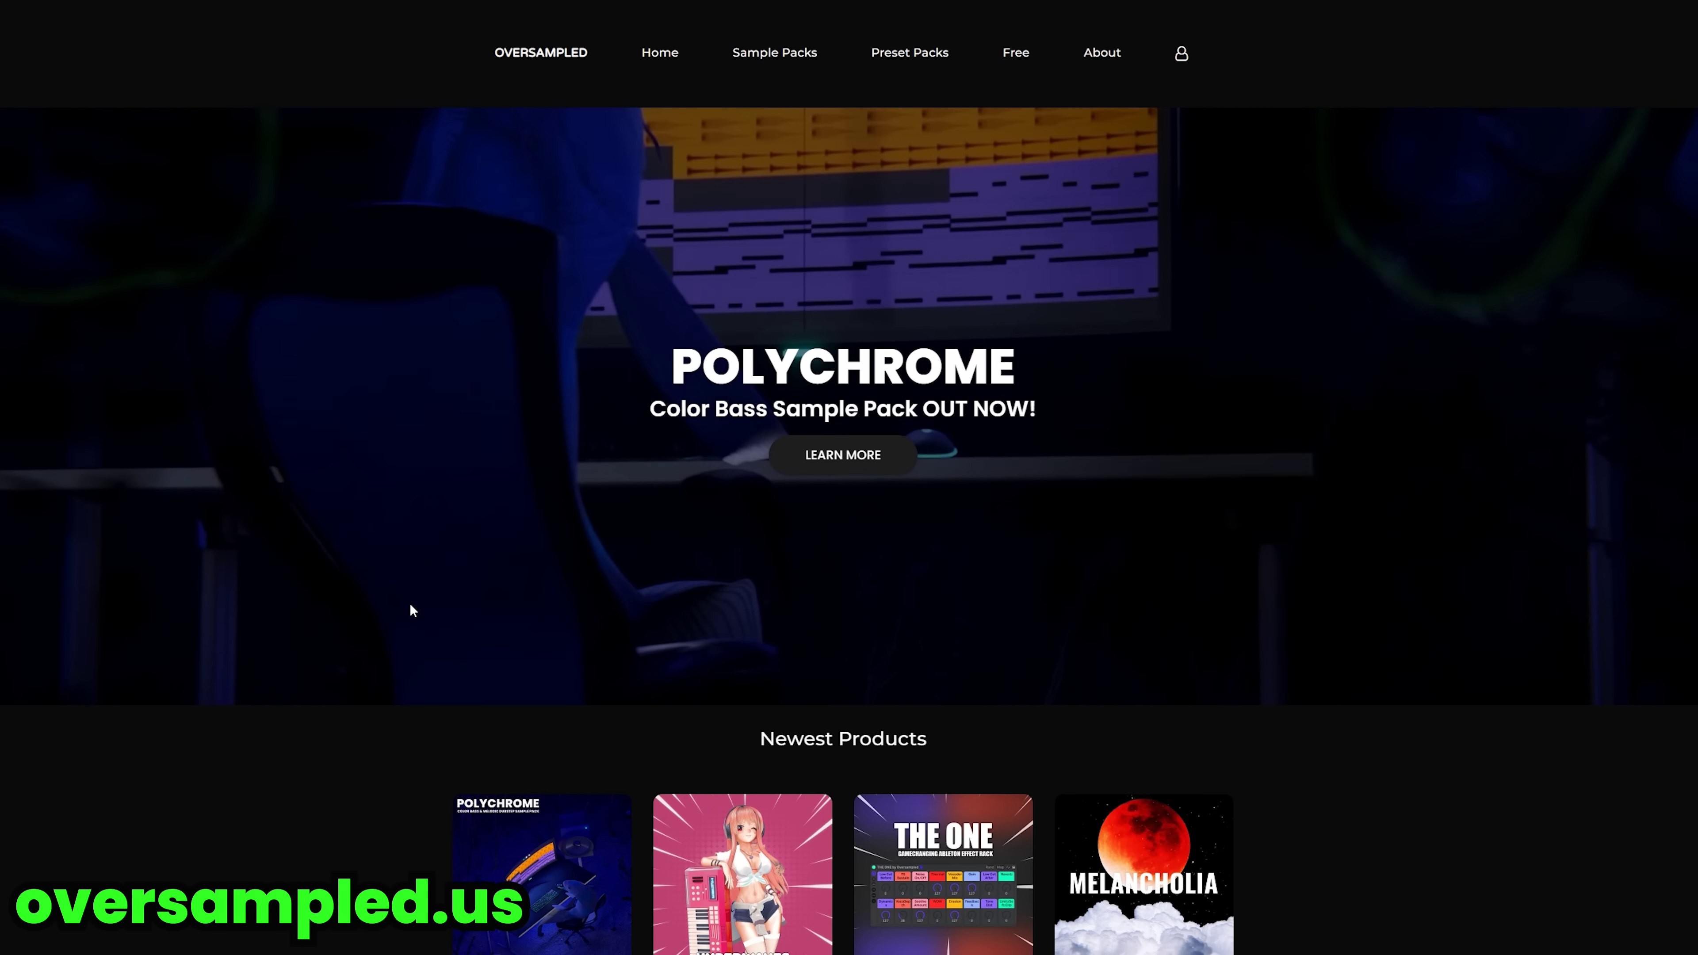
Step: Scroll through Oversampled's products down to the premium packs like Polychrome, Hyperwaves and Melancholia
{"action": "scroll", "coordinate": [410, 607], "scroll_direction": "down", "scroll_amount": 8}
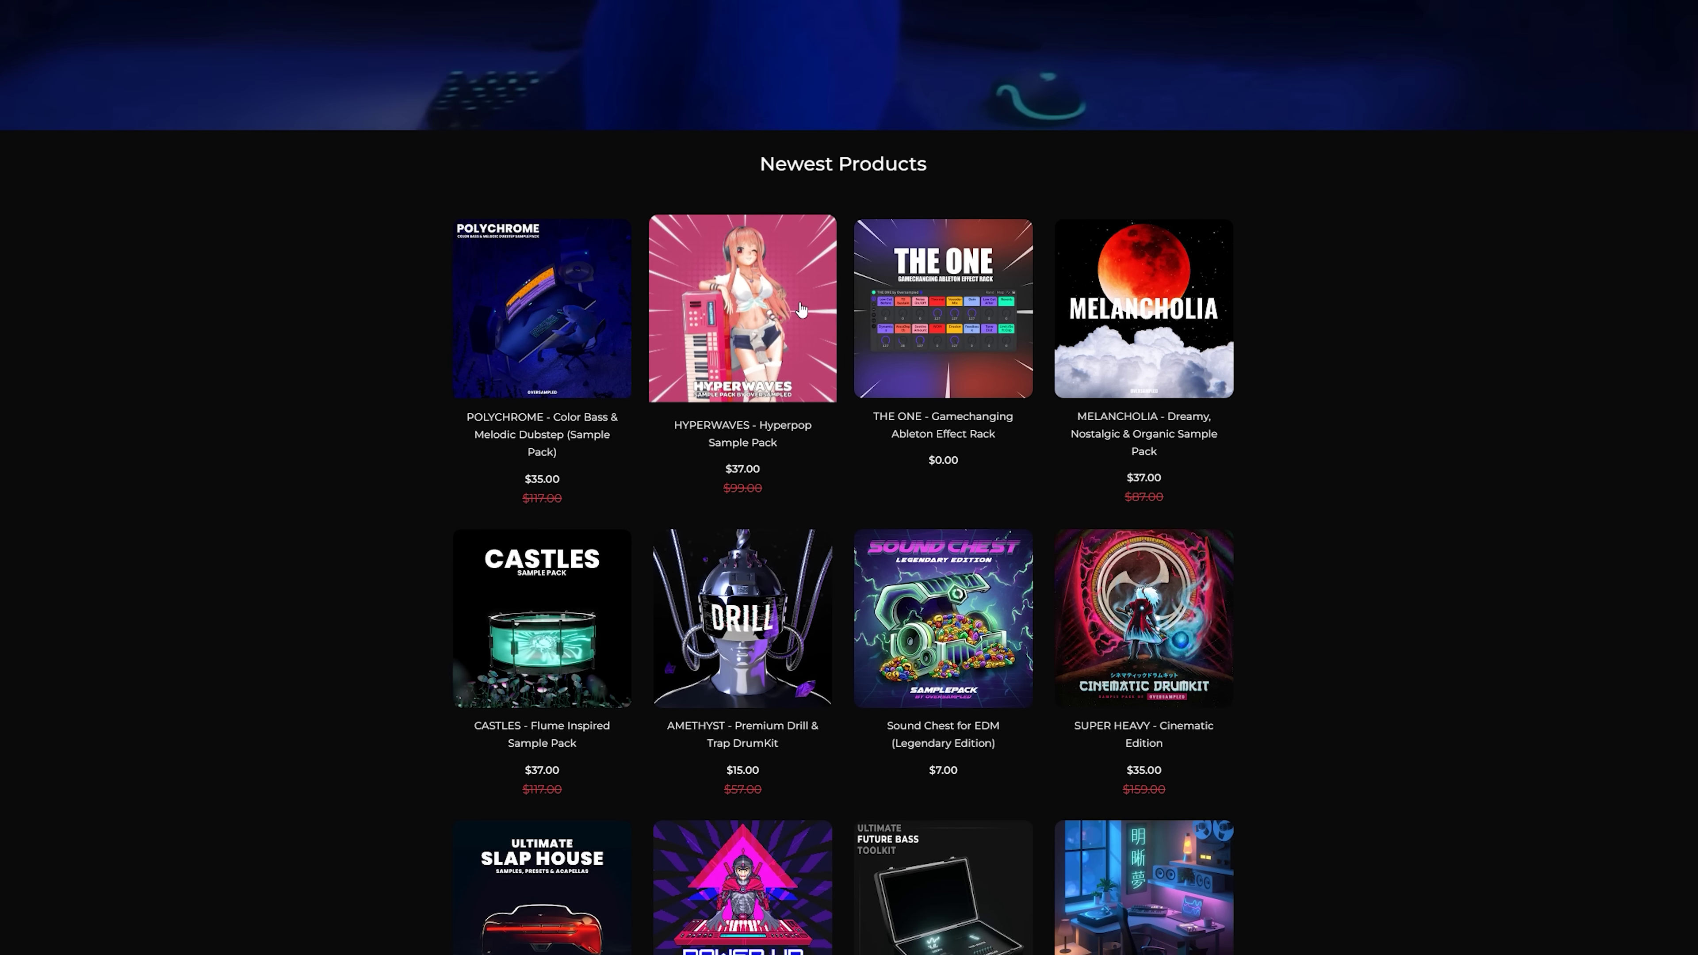
{"action": "scroll", "coordinate": [447, 362], "scroll_direction": "down", "scroll_amount": 2}
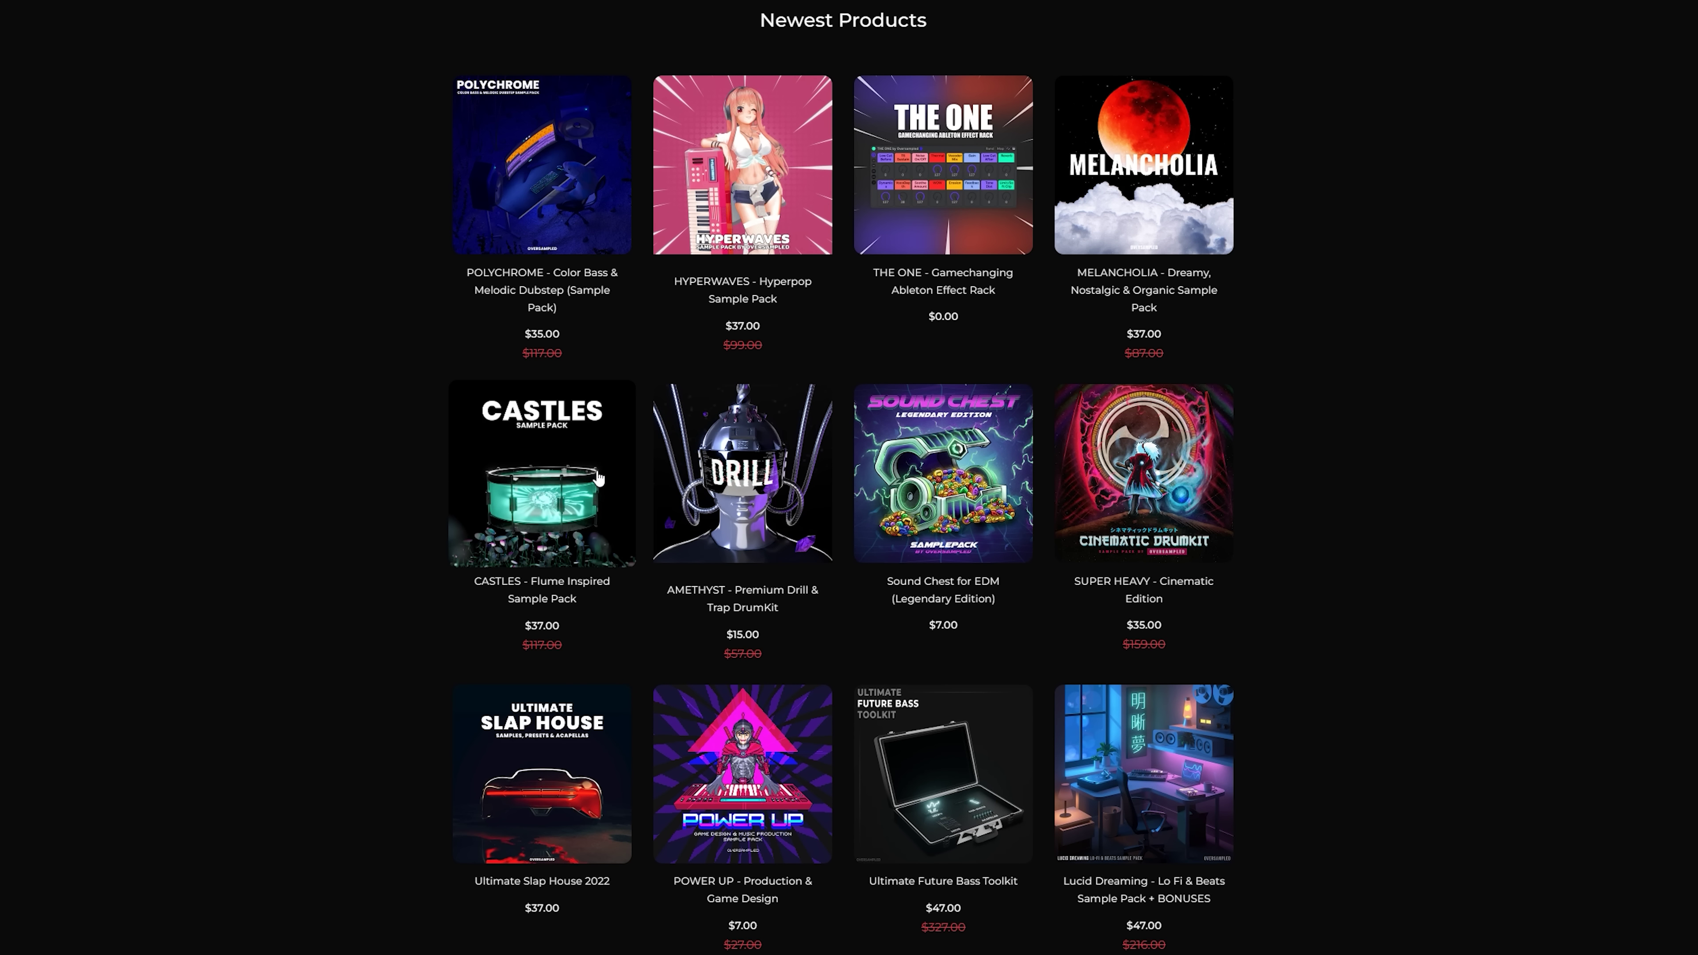
{"action": "scroll", "coordinate": [600, 478], "scroll_direction": "down", "scroll_amount": 6}
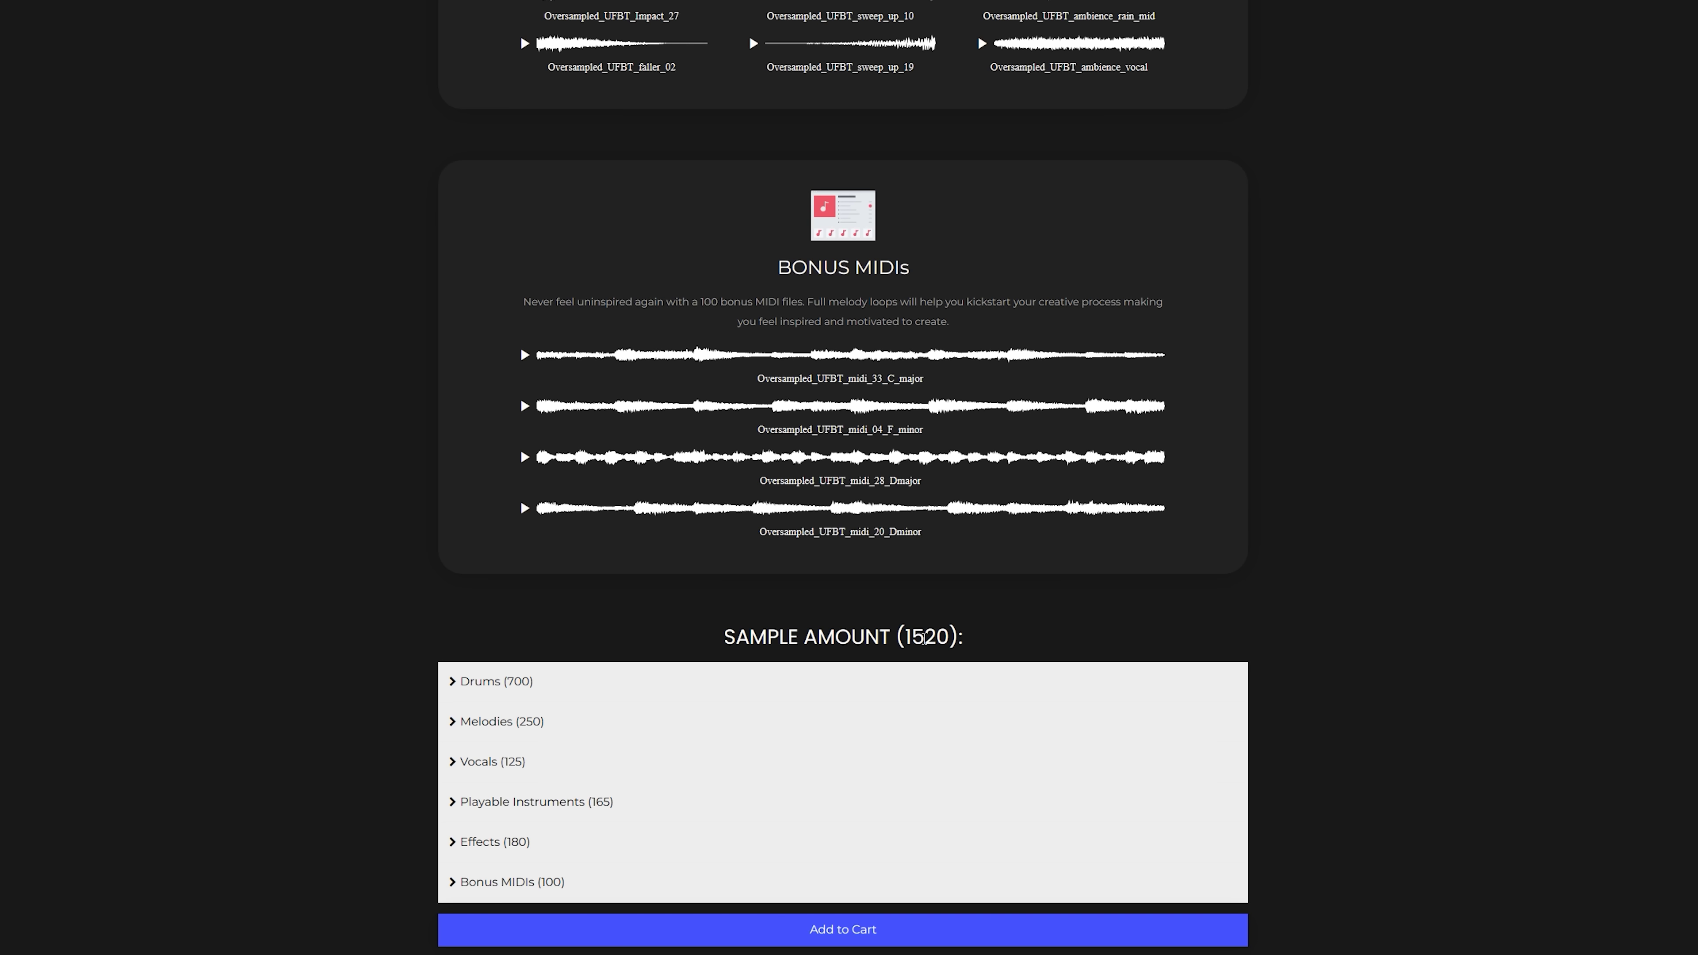
{"action": "scroll", "coordinate": [1349, 611], "scroll_direction": "down", "scroll_amount": 1}
{"action": "scroll", "coordinate": [1595, 607], "scroll_direction": "up", "scroll_amount": 20}
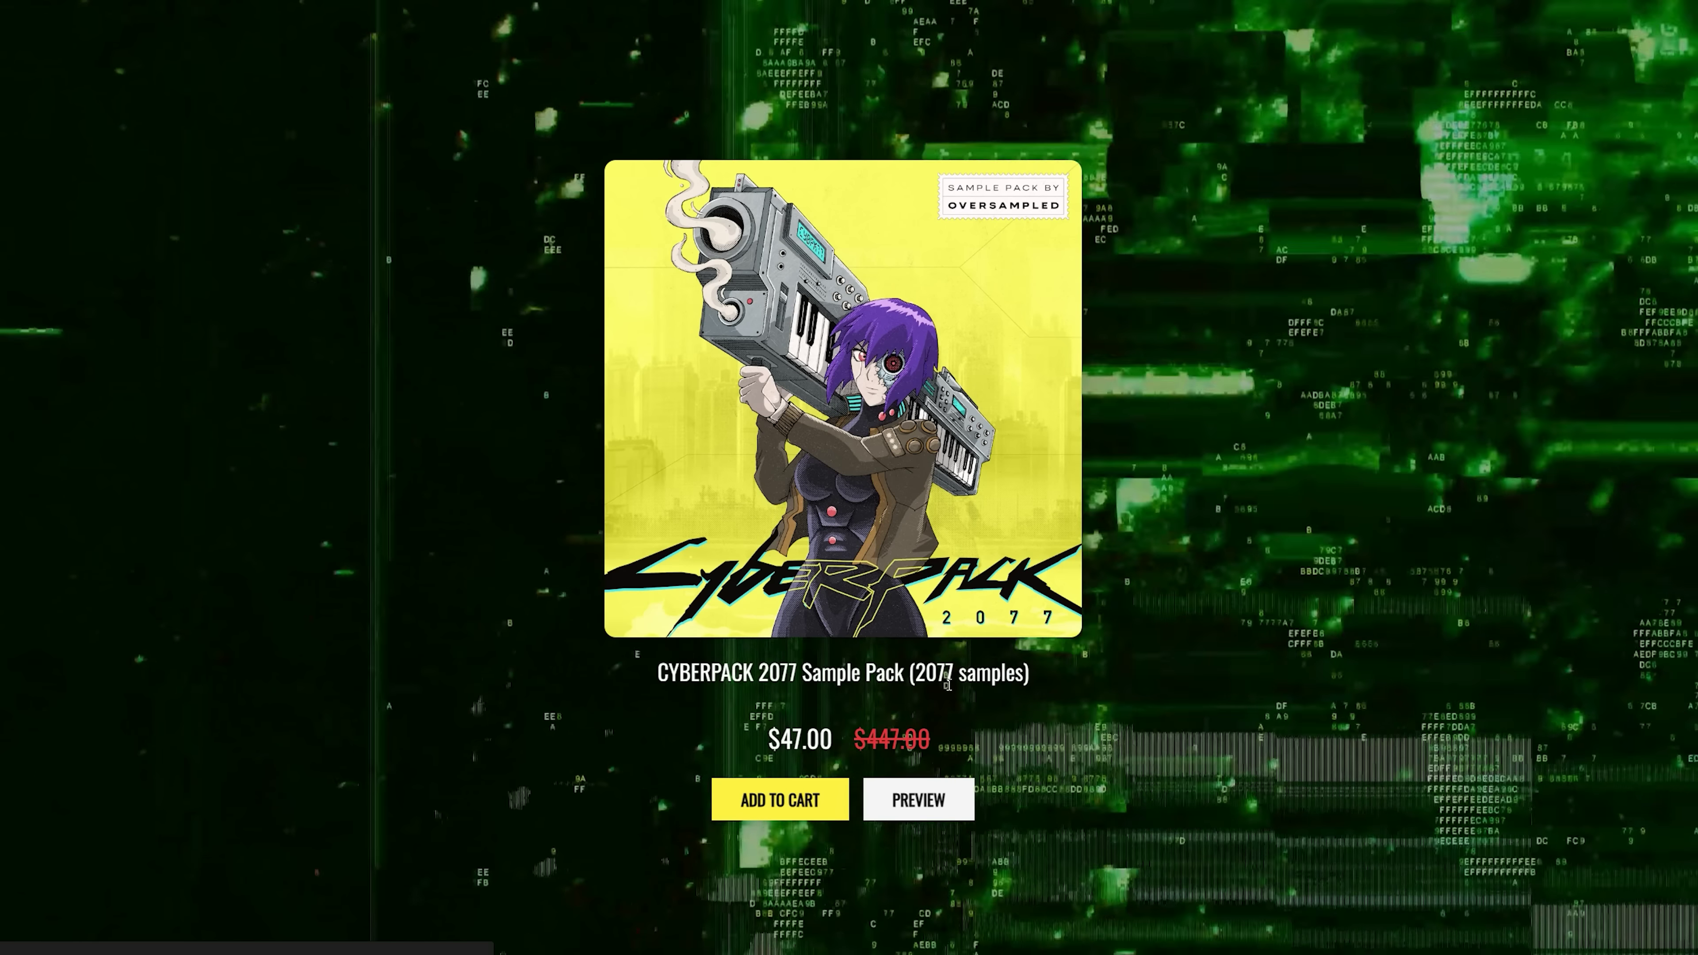
{"action": "scroll", "coordinate": [961, 677], "scroll_direction": "down", "scroll_amount": 5}
{"action": "scroll", "coordinate": [1278, 639], "scroll_direction": "down", "scroll_amount": 15}
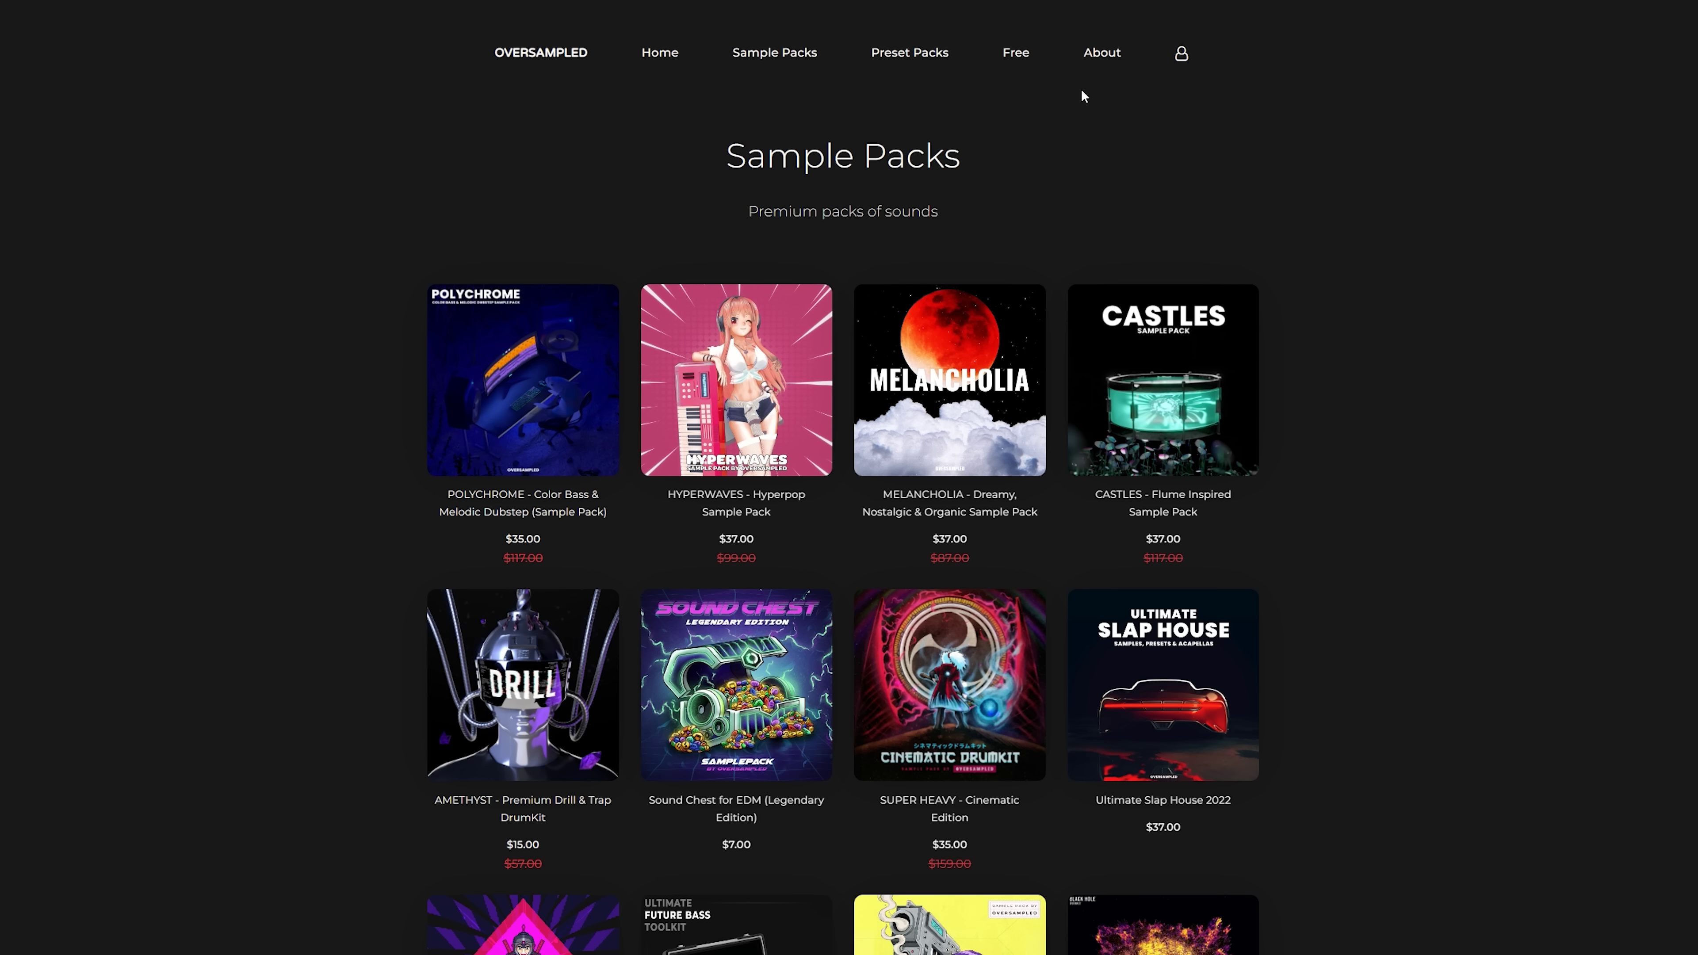
Step: Open Oversampled's Free section and scroll to the $0.00 Ableton Live AutoHotKey SCRIPT
{"action": "left_click", "coordinate": [1014, 56]}
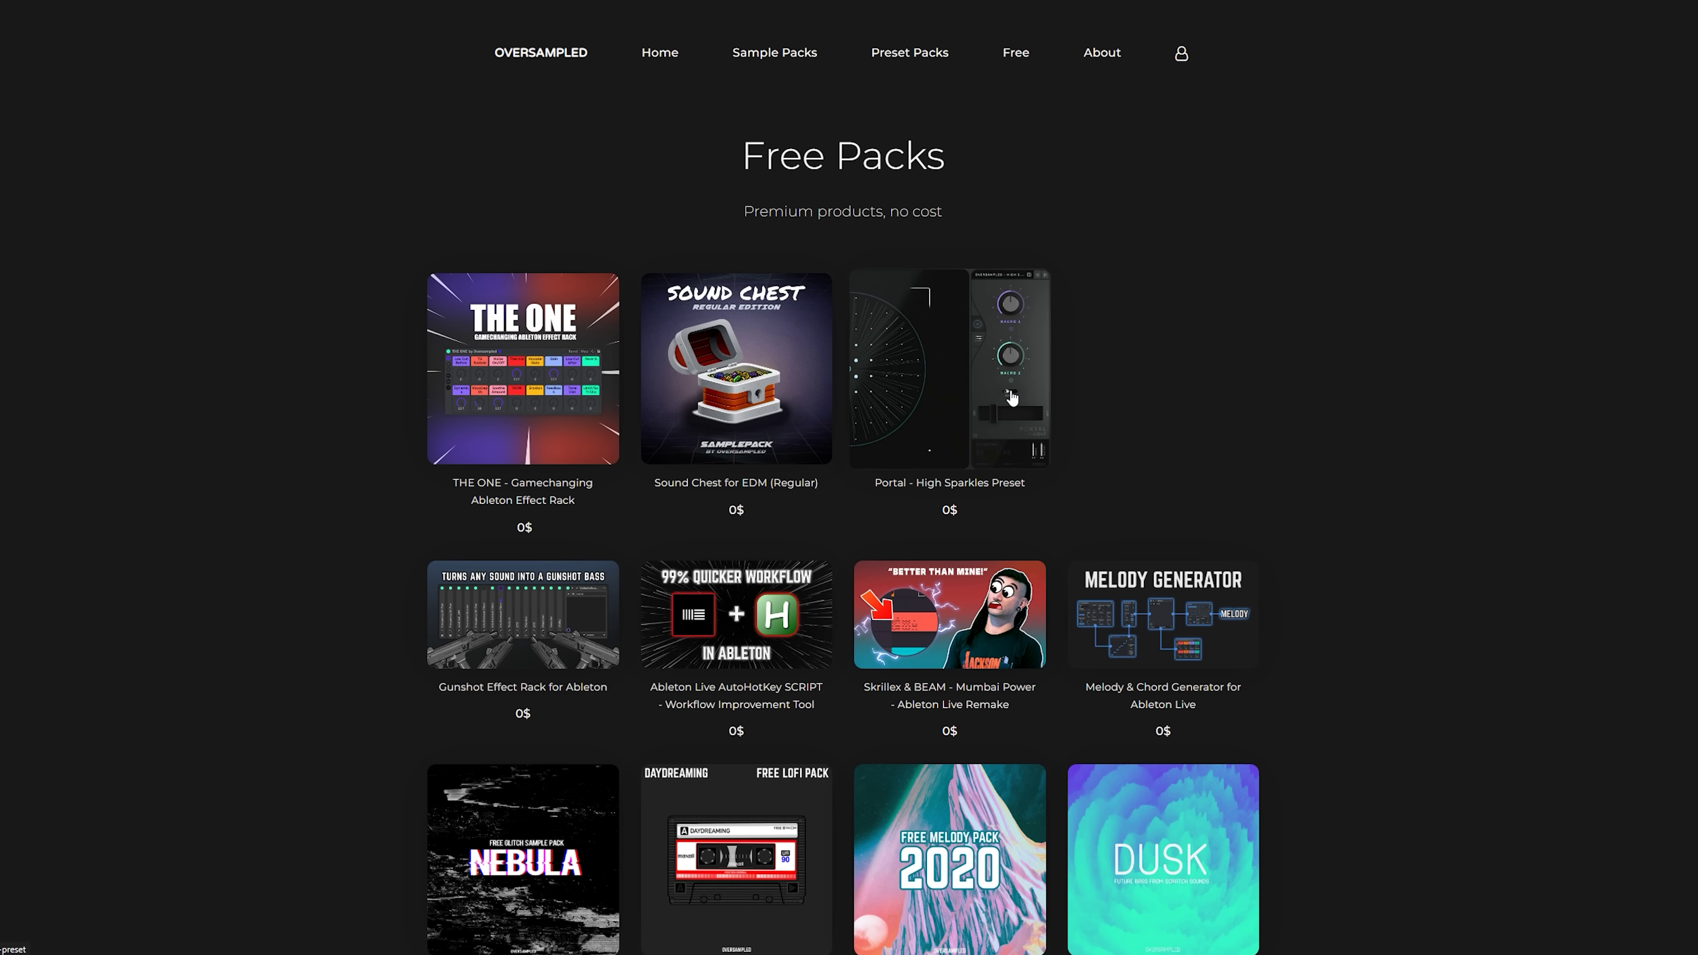
{"action": "scroll", "coordinate": [1432, 361], "scroll_direction": "down", "scroll_amount": 2}
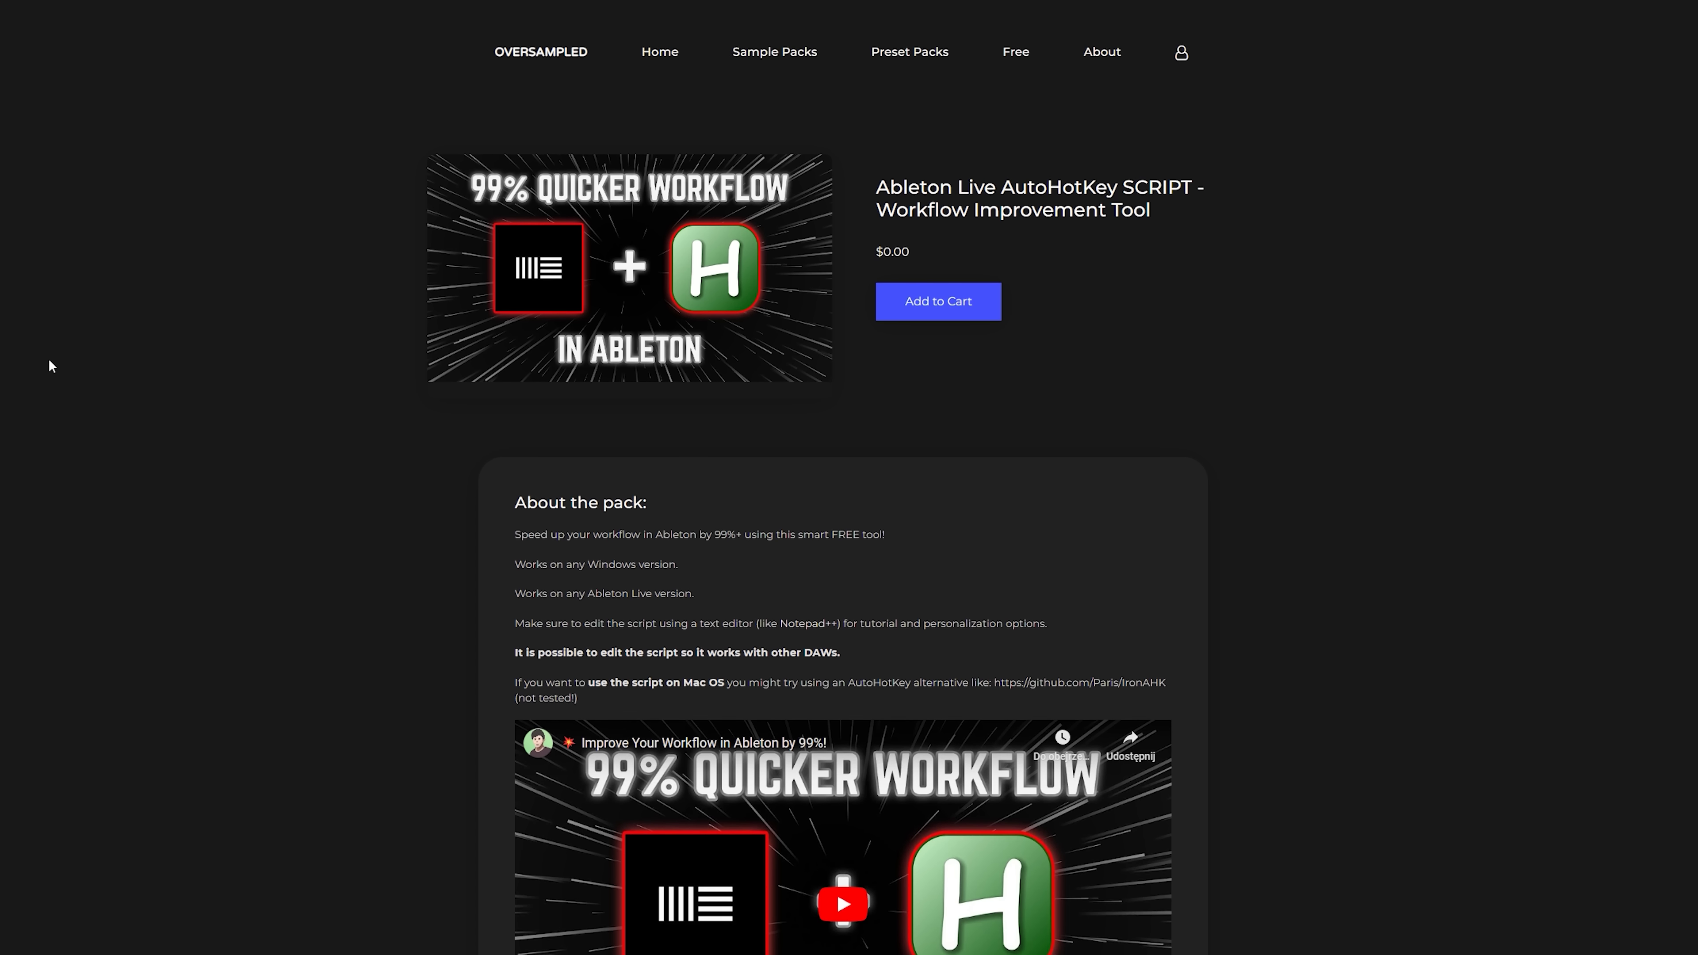
{"action": "scroll", "coordinate": [205, 287], "scroll_direction": "down", "scroll_amount": 8}
{"action": "scroll", "coordinate": [202, 287], "scroll_direction": "up", "scroll_amount": 7}
{"action": "scroll", "coordinate": [205, 287], "scroll_direction": "down", "scroll_amount": 1}
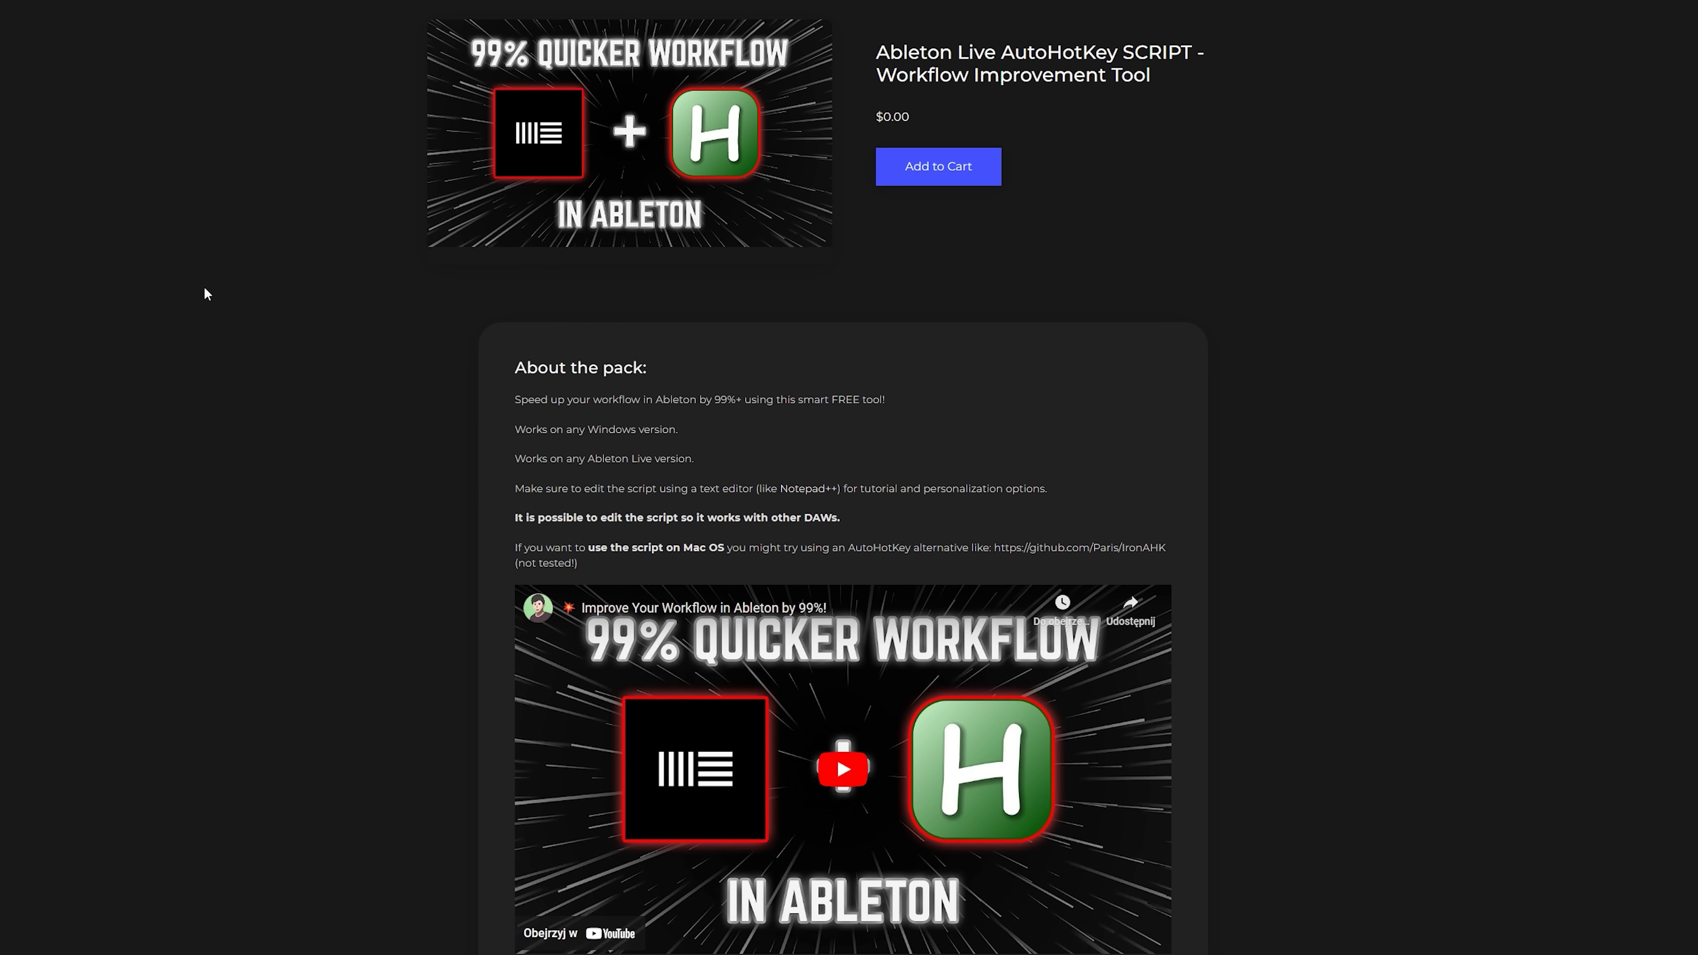